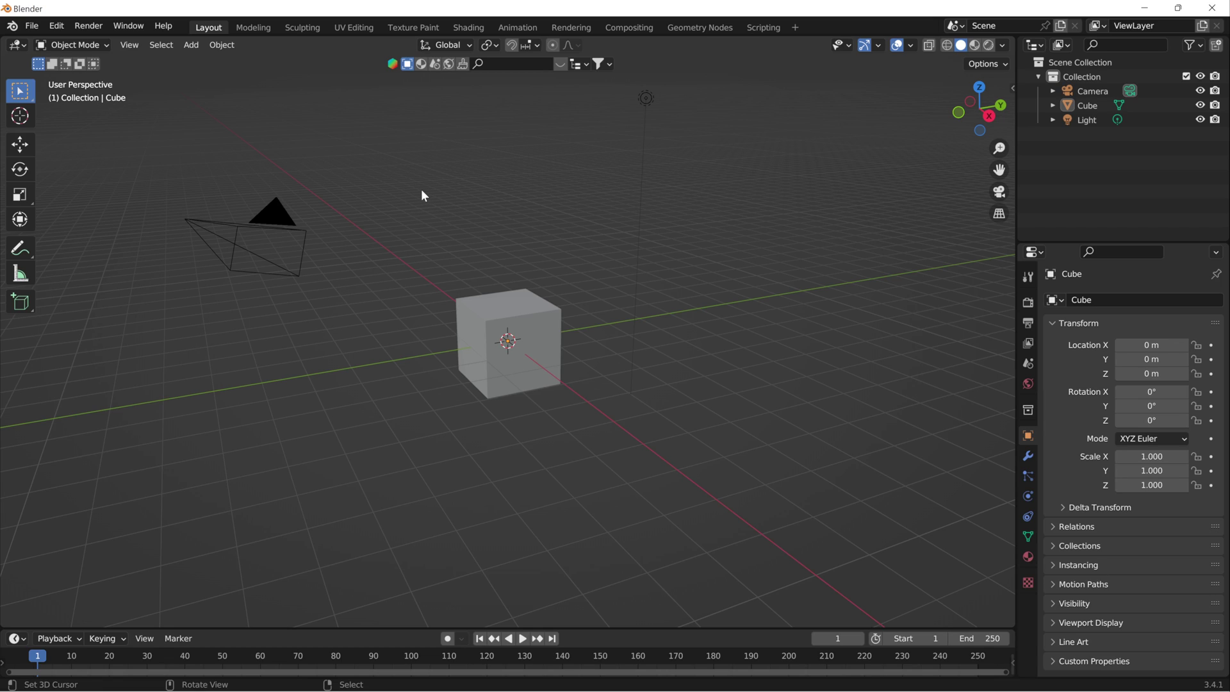
Step: Enable the Lighting: Sun Position add-on in the preferences, then clear the add-on search
middle_click_drag(393, 201, 363, 225)
left_click(58, 28)
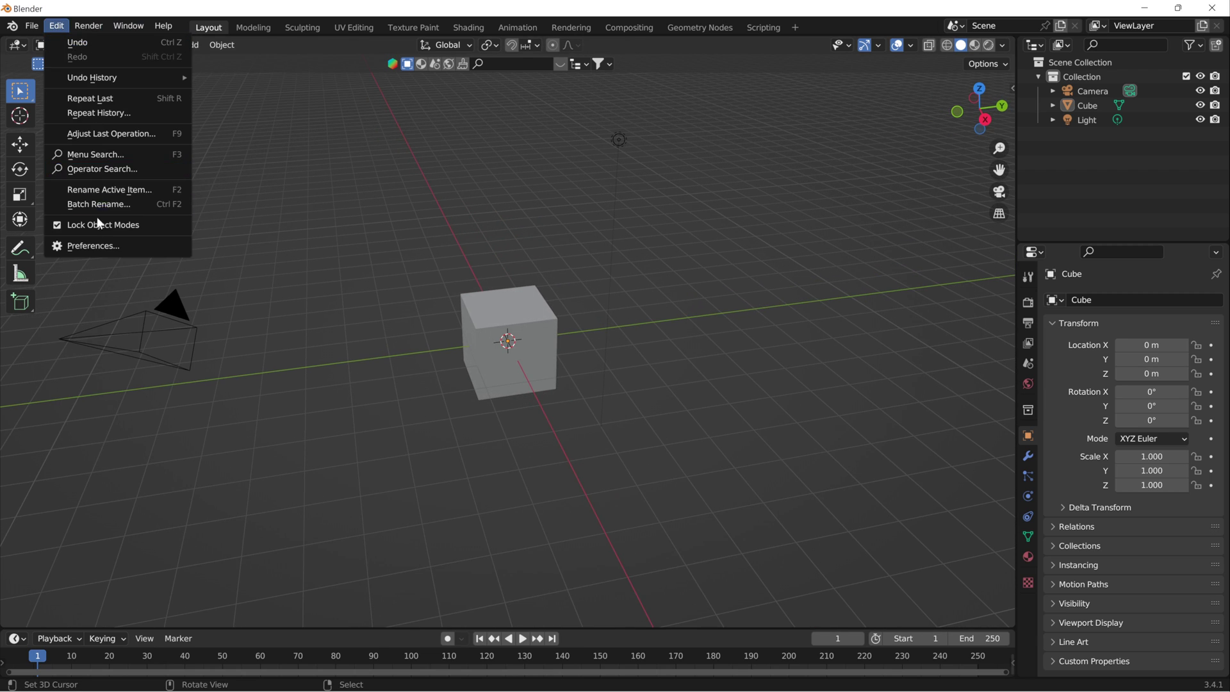
left_click(106, 248)
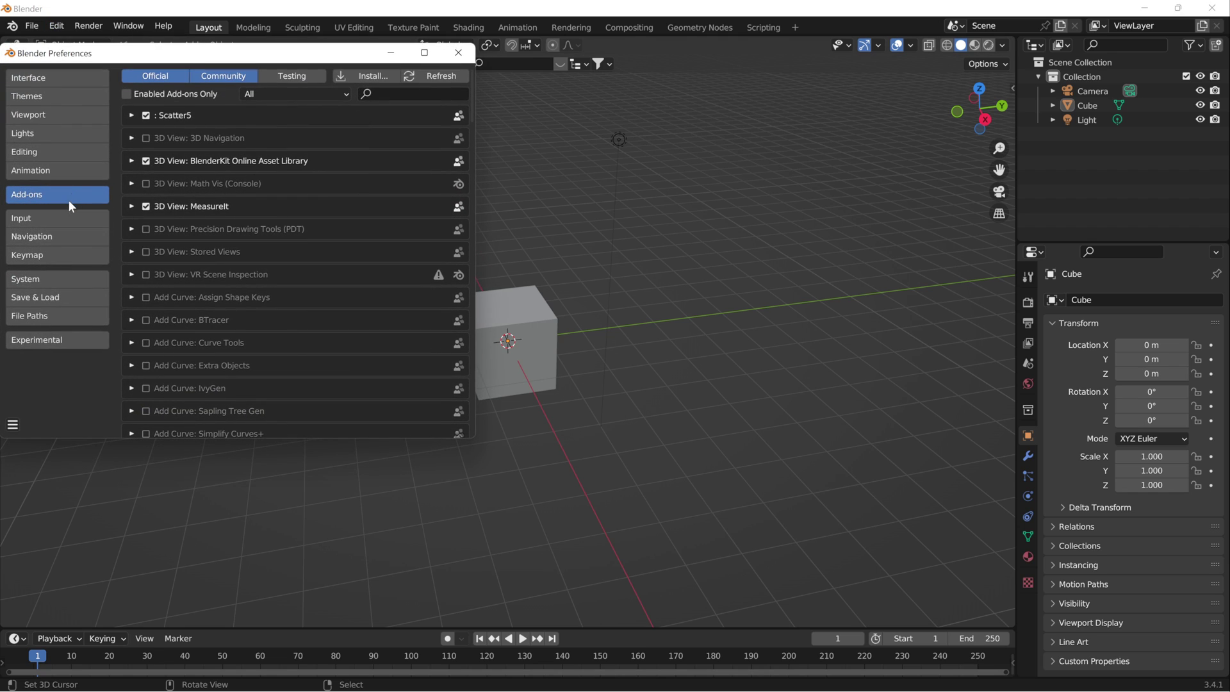
left_click(394, 95)
type("sun")
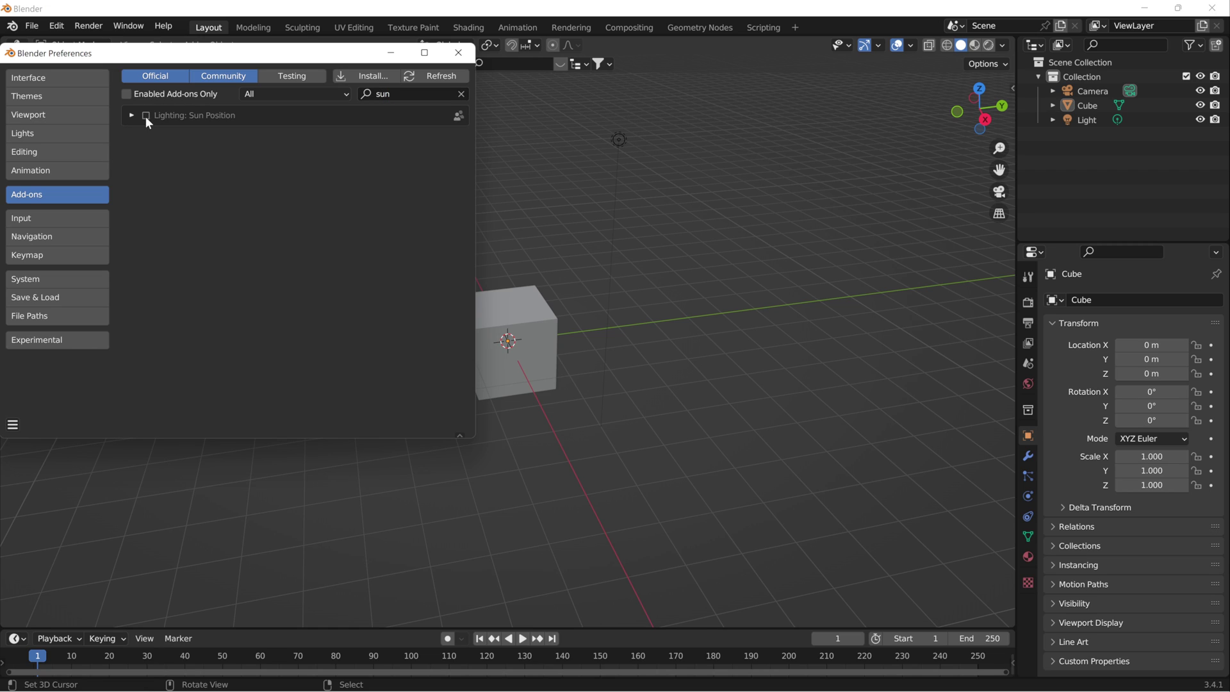
left_click(146, 116)
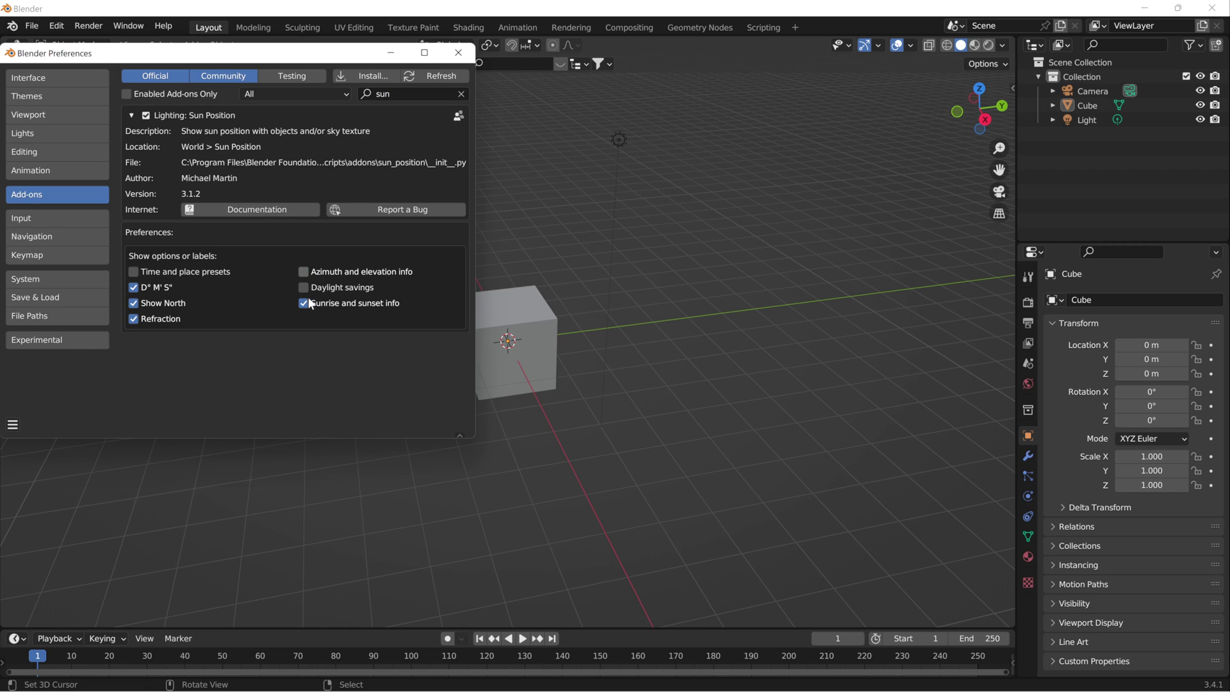
left_click(130, 116)
left_click(461, 93)
Step: Install the PureSky add-on from PureSky_0_STUDIO_6.0.21.zip on the Desktop and make sure it is enabled
left_click(375, 76)
left_click(51, 176)
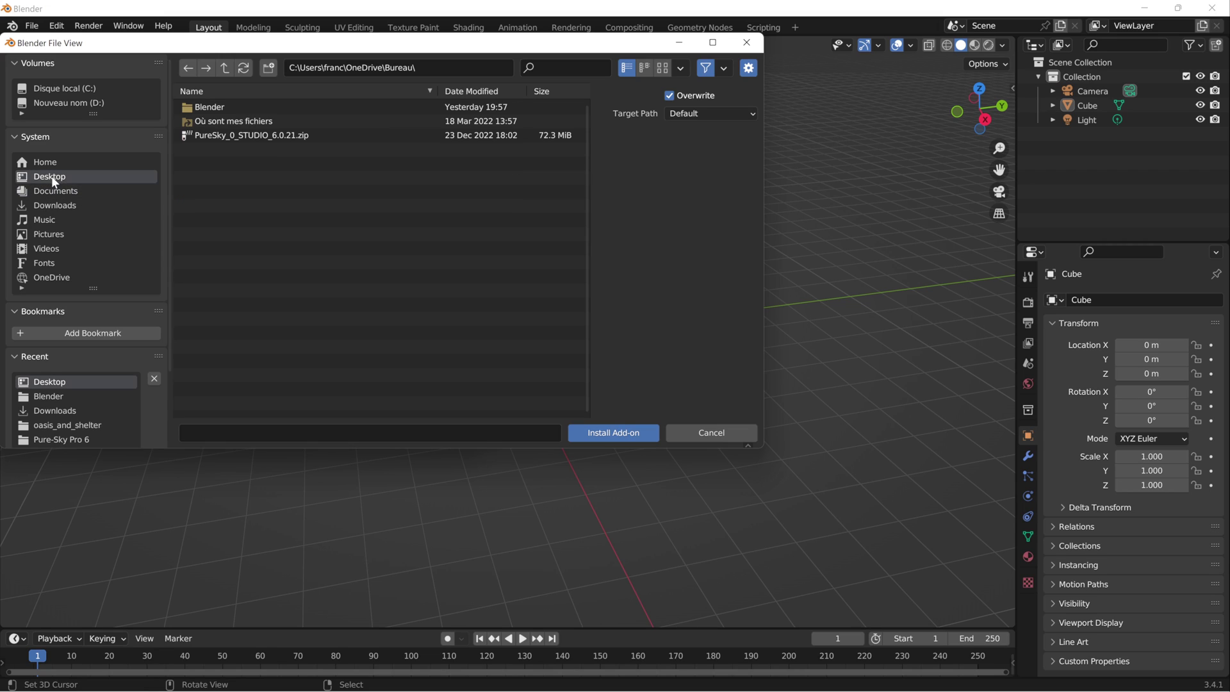
left_click(278, 133)
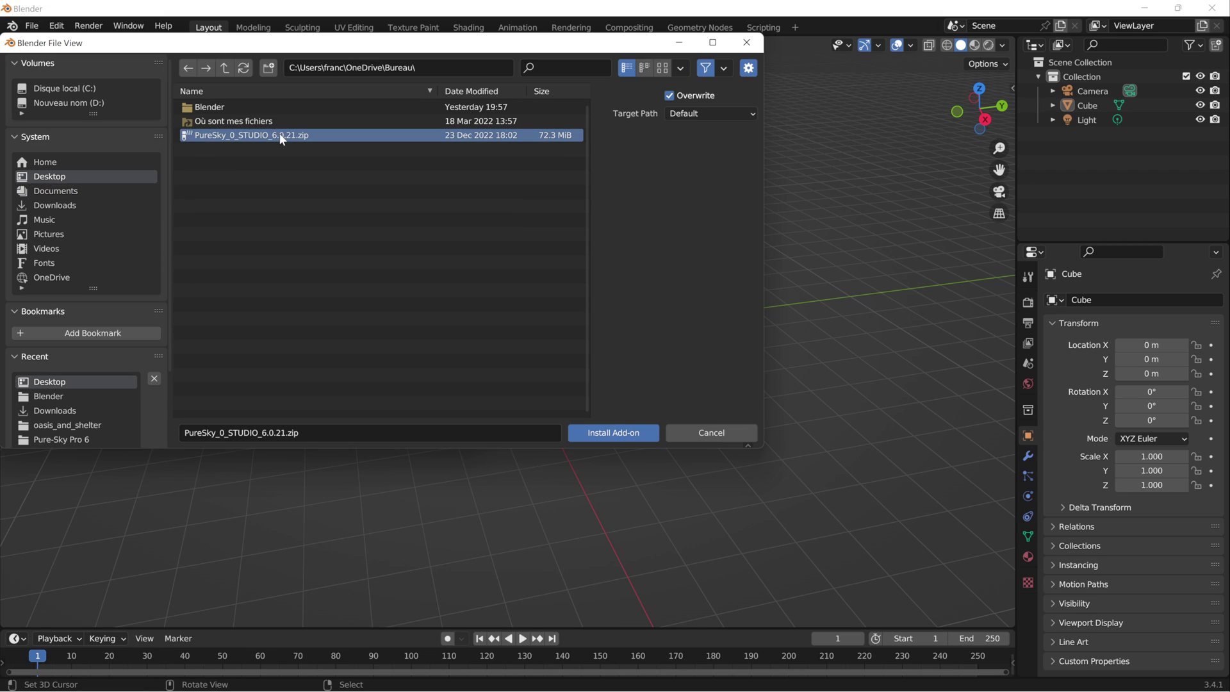
left_click(607, 433)
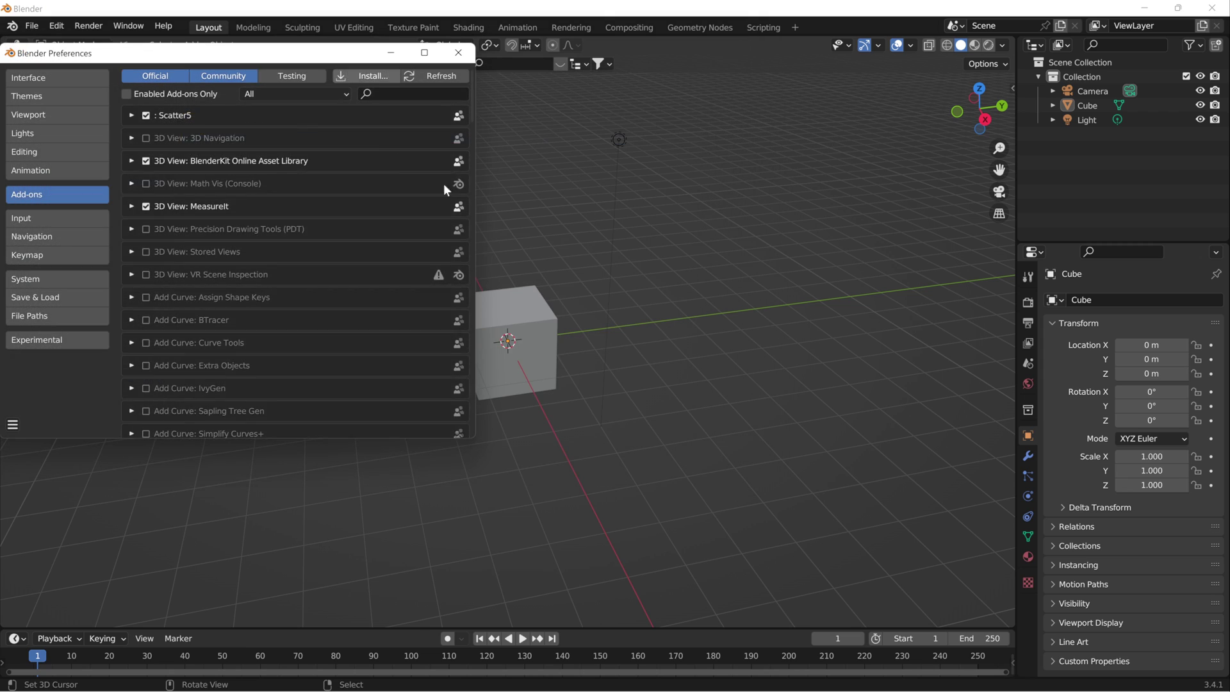
left_click(132, 116)
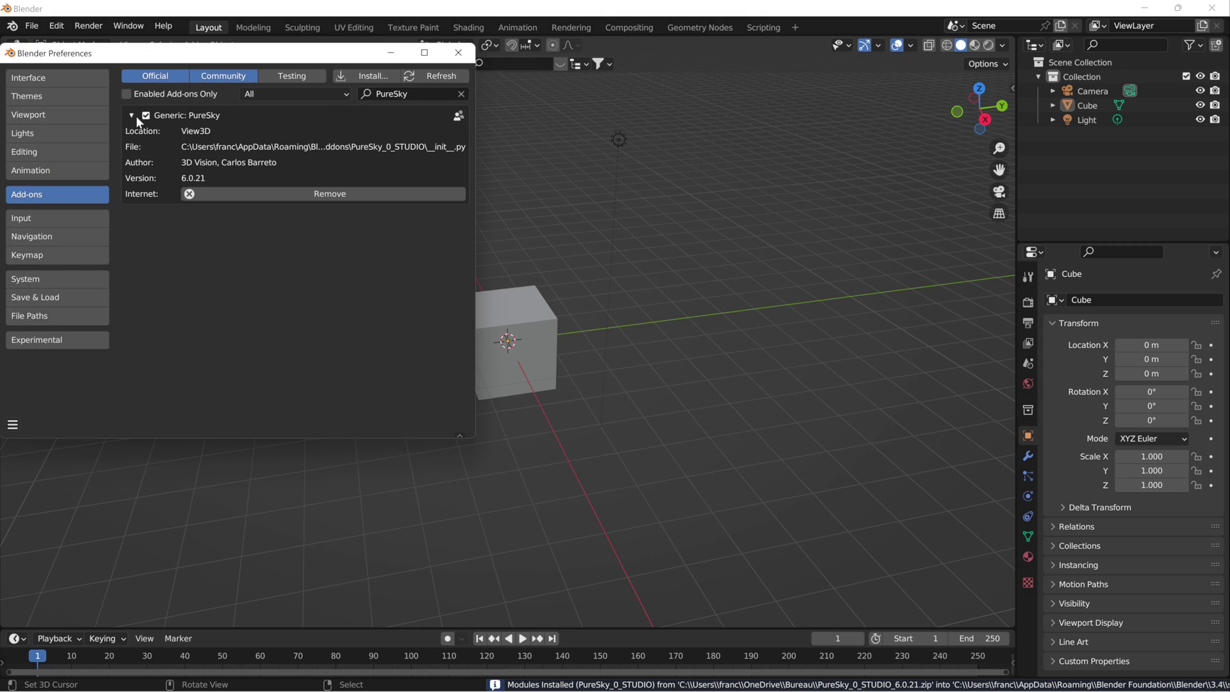
left_click(132, 116)
left_click(458, 52)
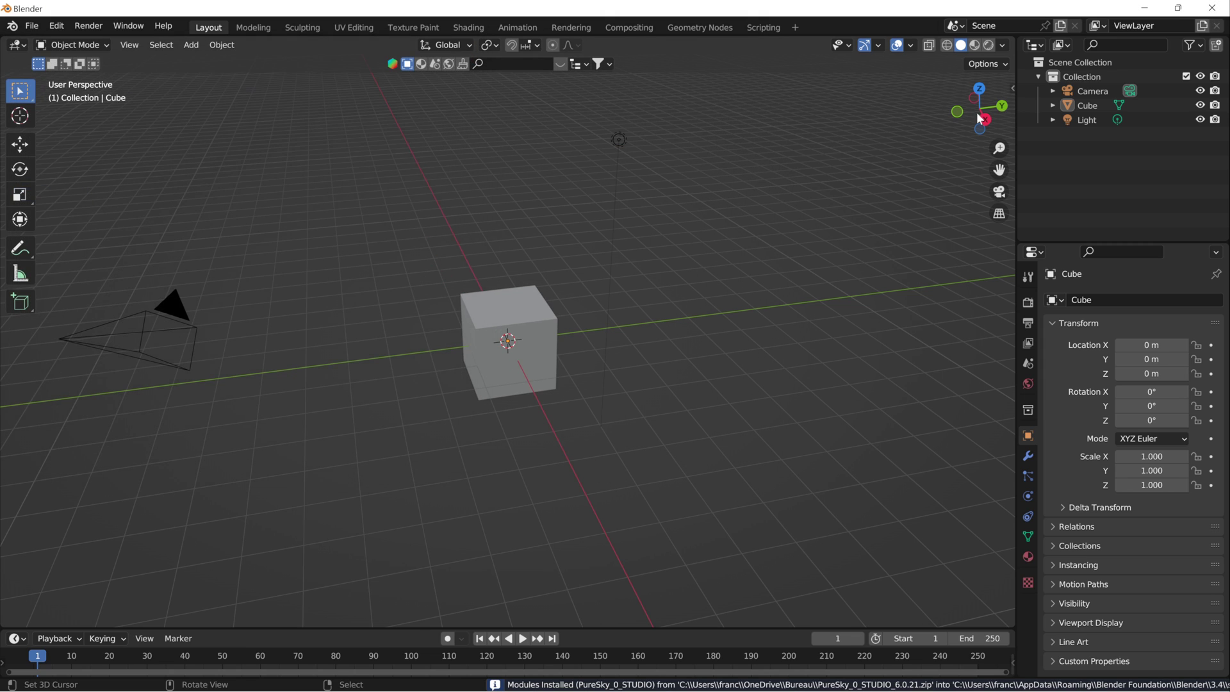
Step: Restart Blender, dismiss the splash screen and switch the window to fullscreen
left_click(1220, 6)
left_click(657, 380)
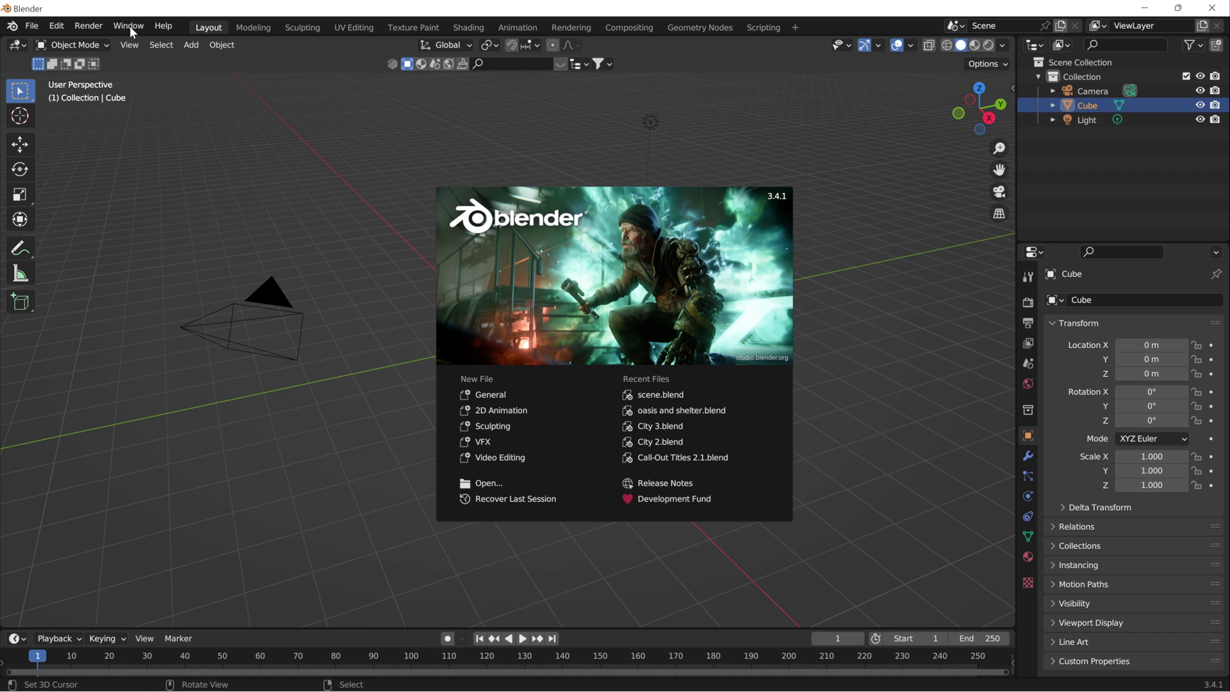
left_click(130, 25)
left_click(129, 25)
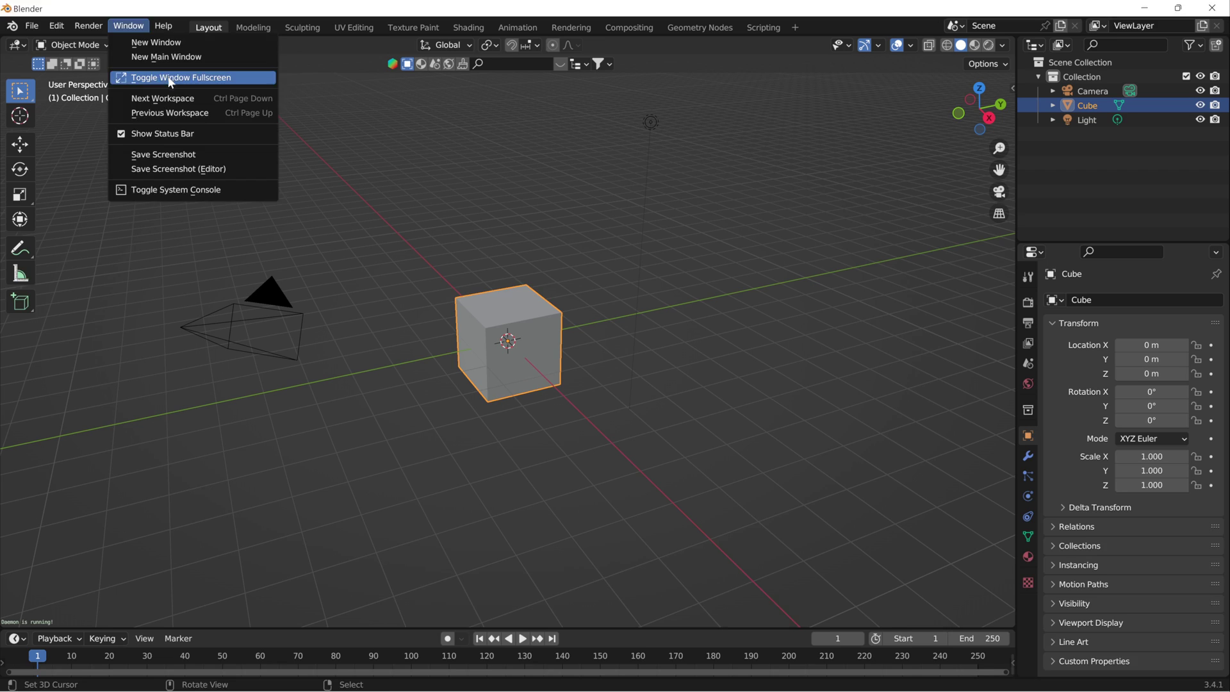
left_click(171, 78)
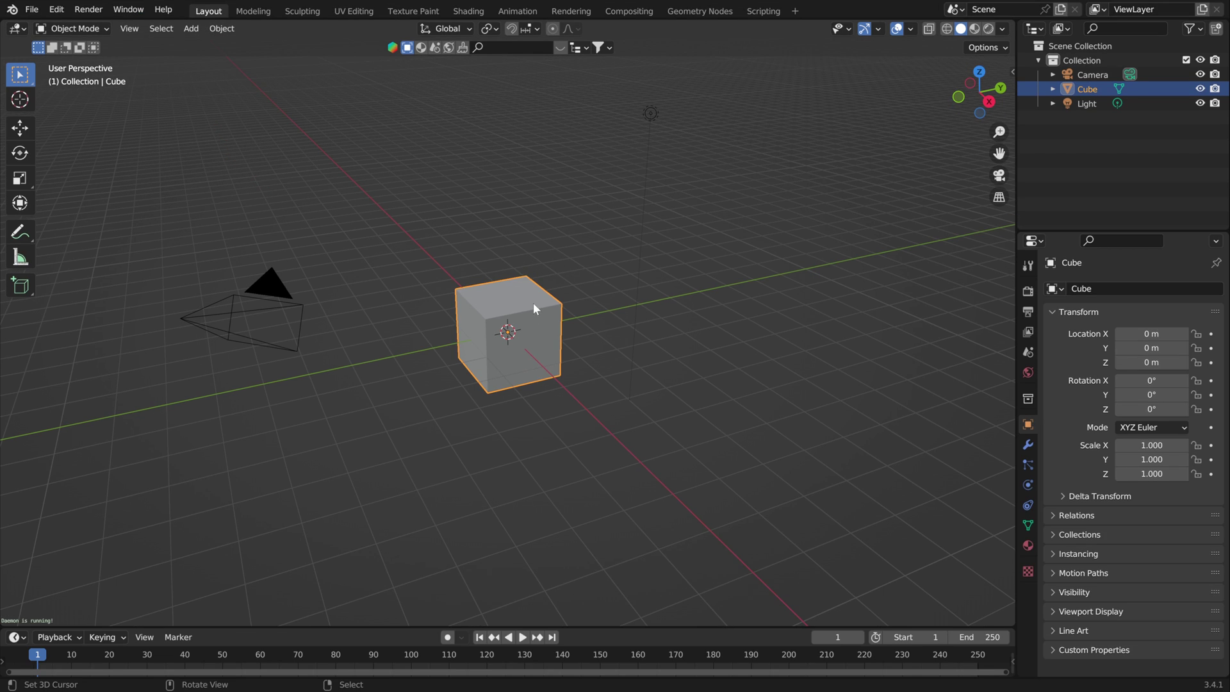
Step: Add a plane at the origin and scale it up uniformly to about 3.3
key("shift+a")
left_click(580, 305)
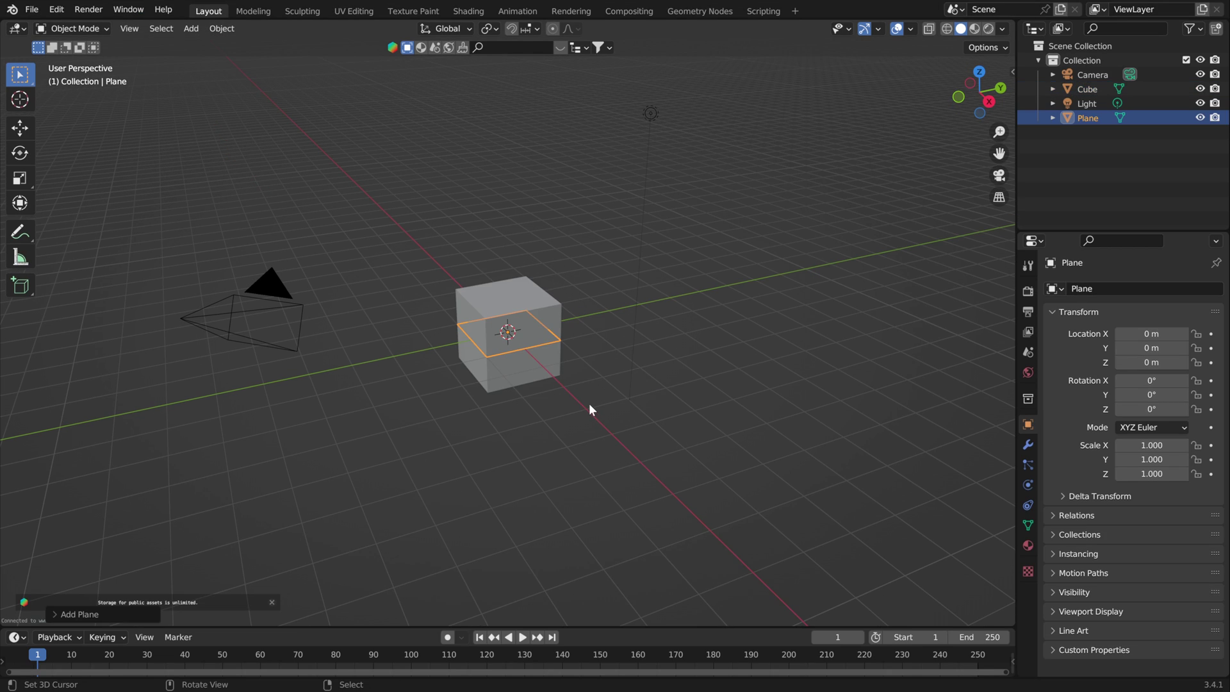
key("s")
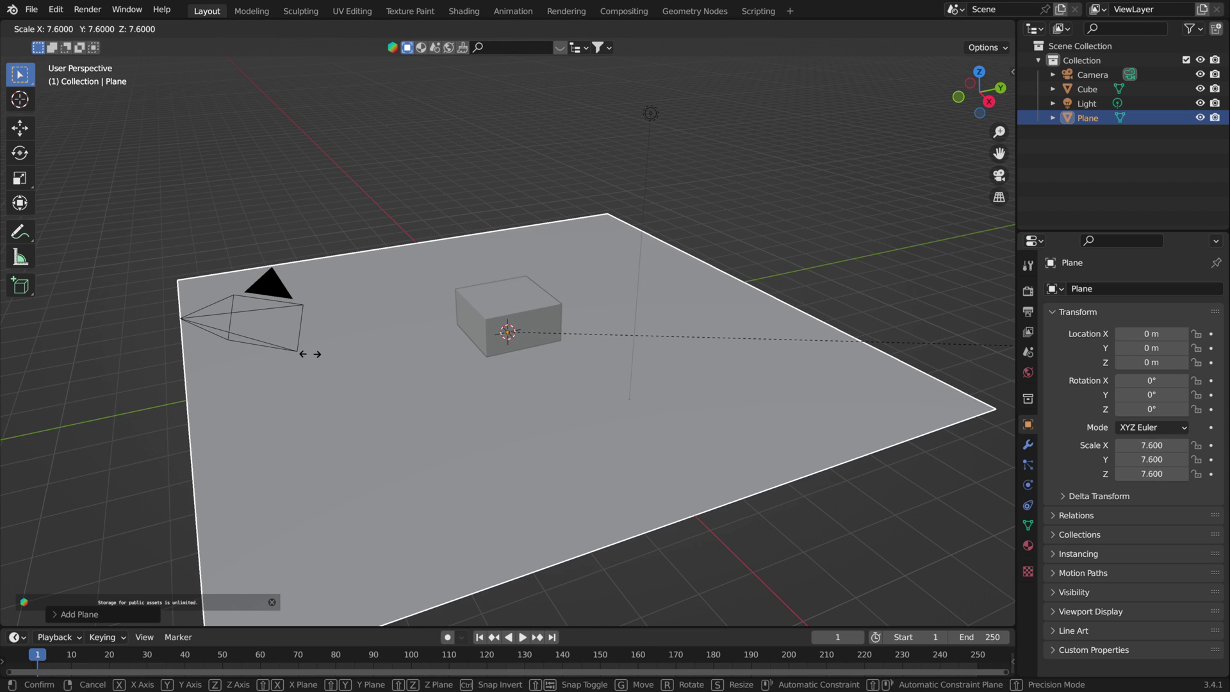
left_click(858, 378)
Step: Raise the cube 1 m along the Z axis so it rests on the plane
left_click(538, 318)
middle_click_drag(538, 318, 585, 385)
key("g")
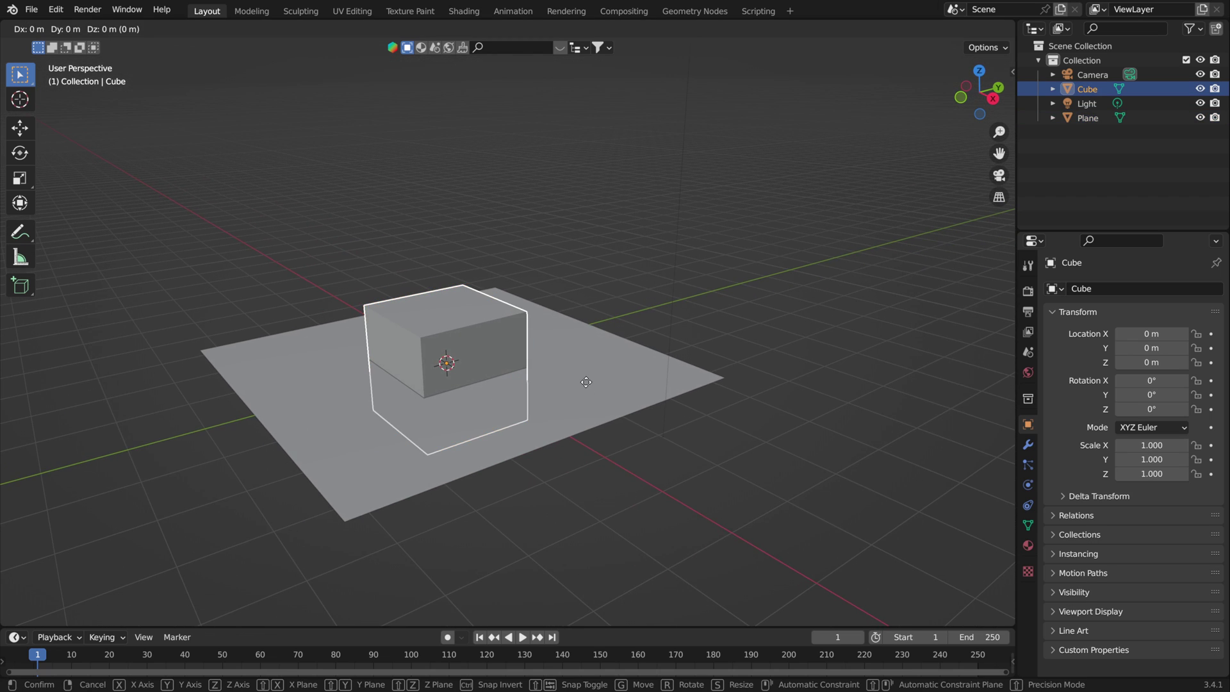
key("z")
key("1")
key("Return")
Step: Set the plane as the Geo-Scatter emitter object
middle_click_drag(902, 386, 475, 441)
left_click(499, 428)
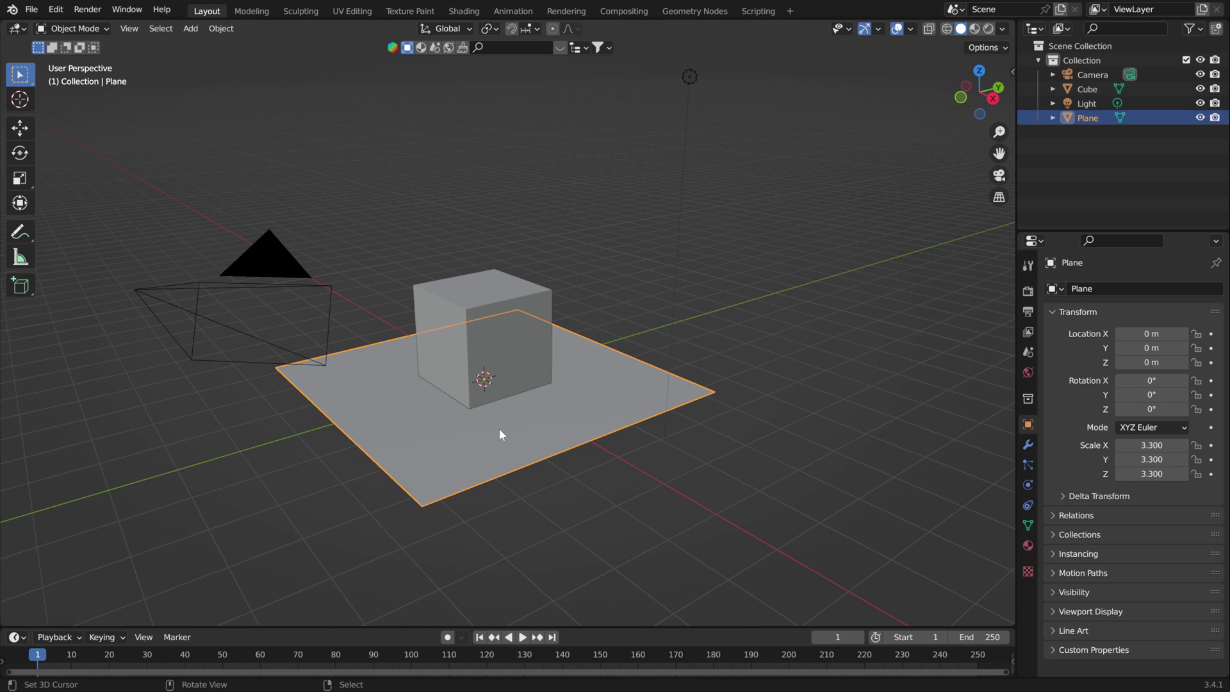
key("n")
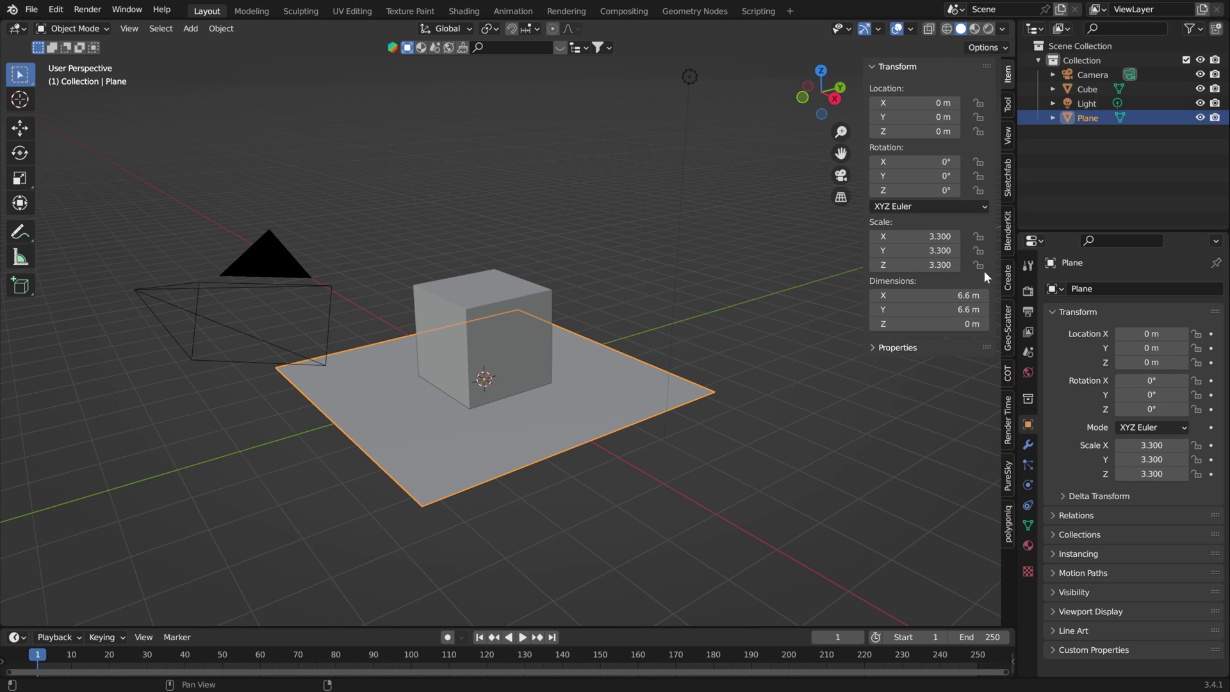
left_click(1009, 339)
left_click(973, 67)
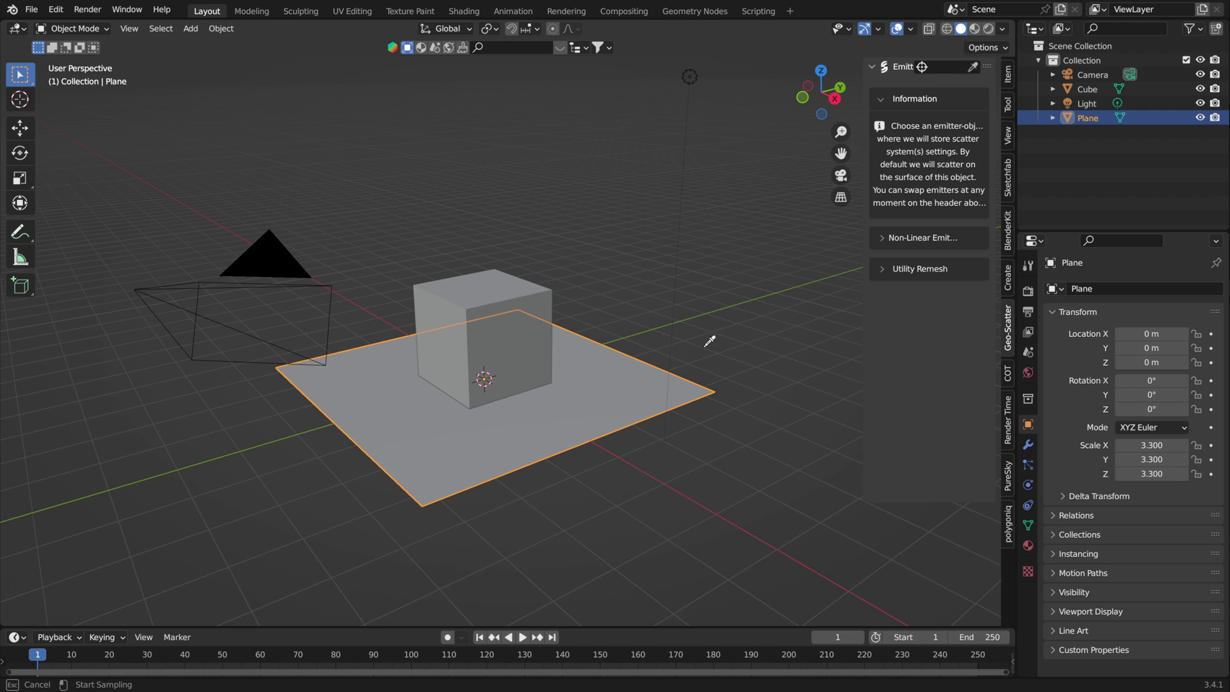
left_click(617, 401)
Step: Collapse the Geo-Scatter Tweak and Extra sections, widen the sidebar and expand the Biome Scatter options
left_click(881, 136)
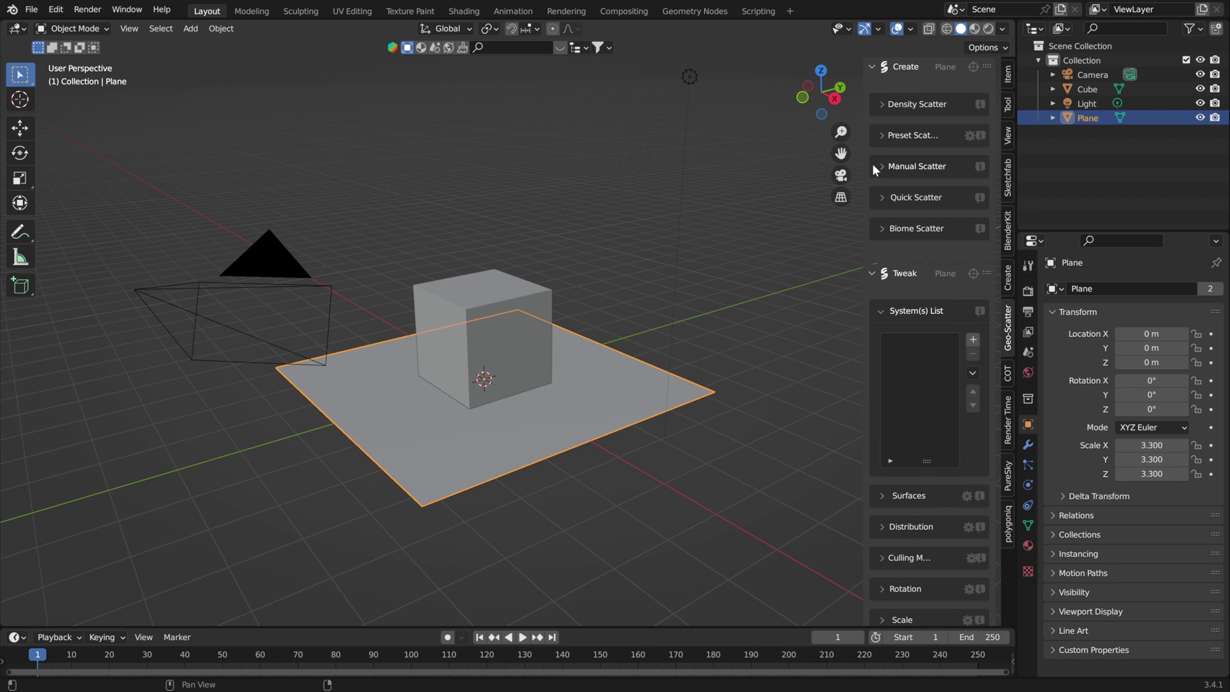
left_click(872, 310)
left_click(874, 274)
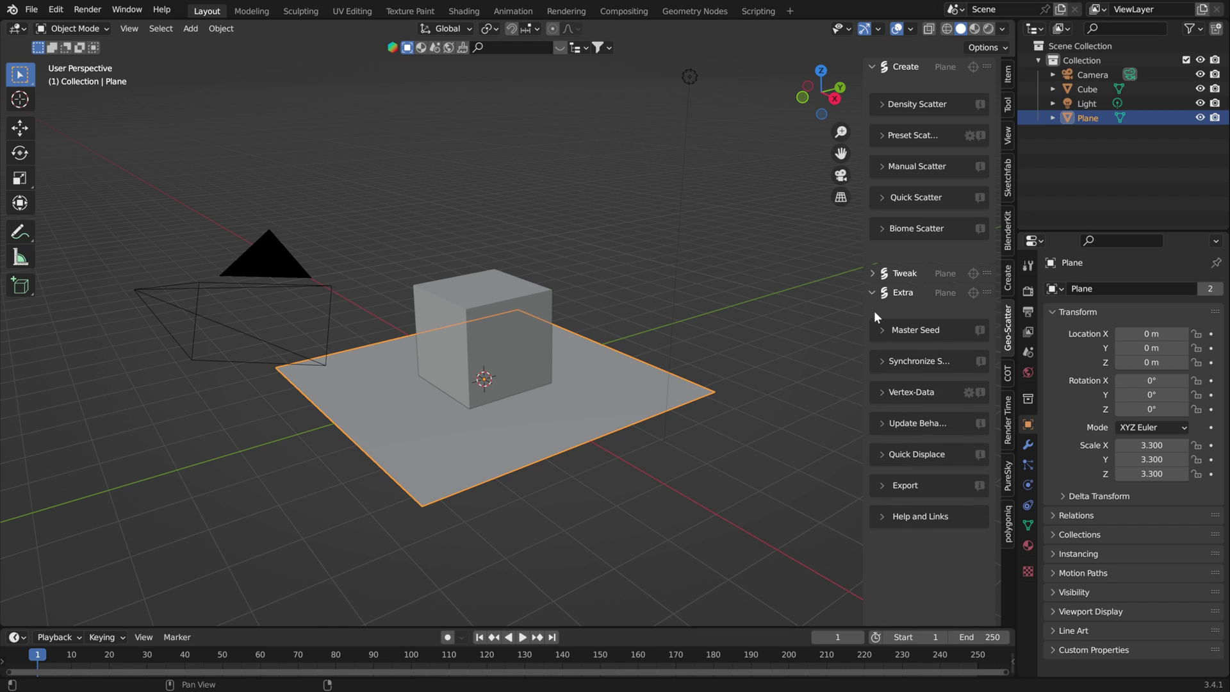
left_click(869, 293)
left_click_drag(864, 269, 822, 253)
left_click(847, 228)
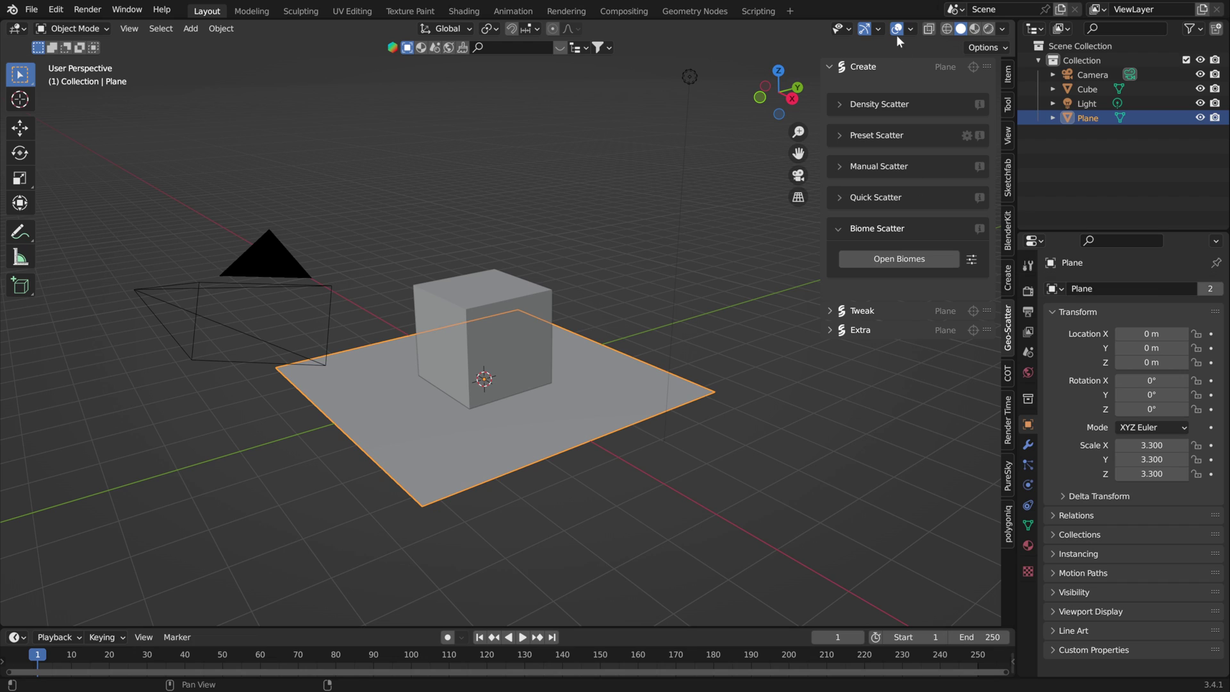
Step: Hide the viewport gizmos and delete the default light from the scene
left_click(865, 28)
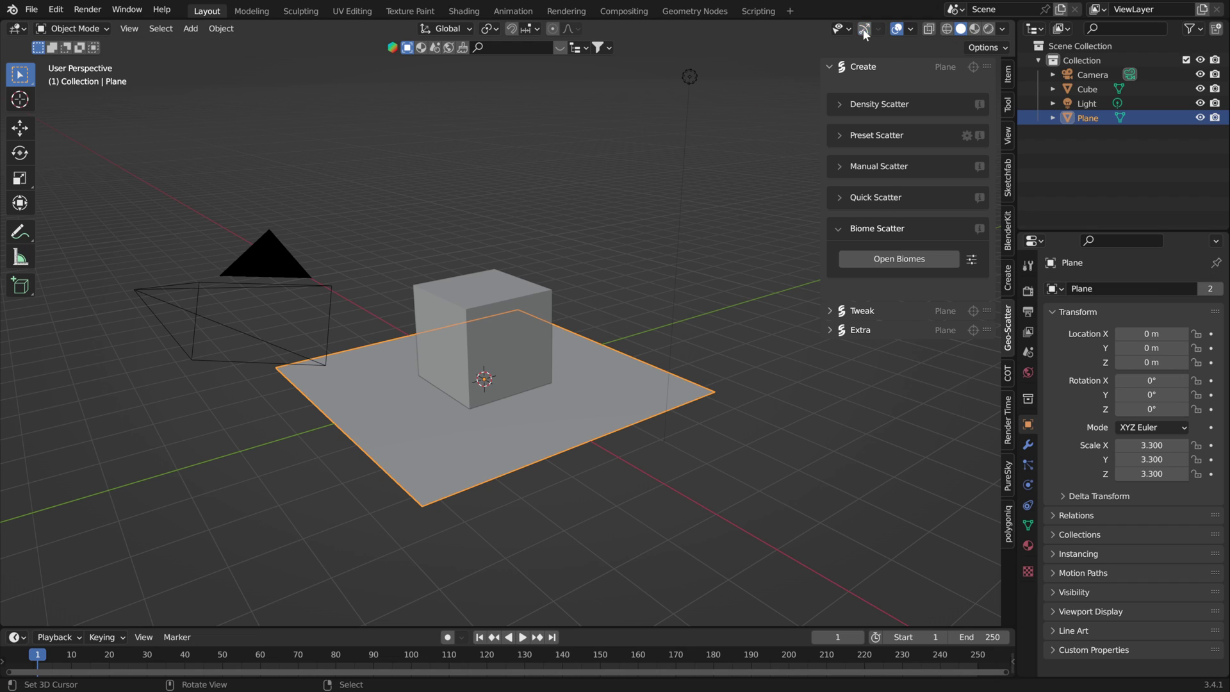
left_click(690, 77)
key("x")
left_click(695, 91)
left_click(1038, 60)
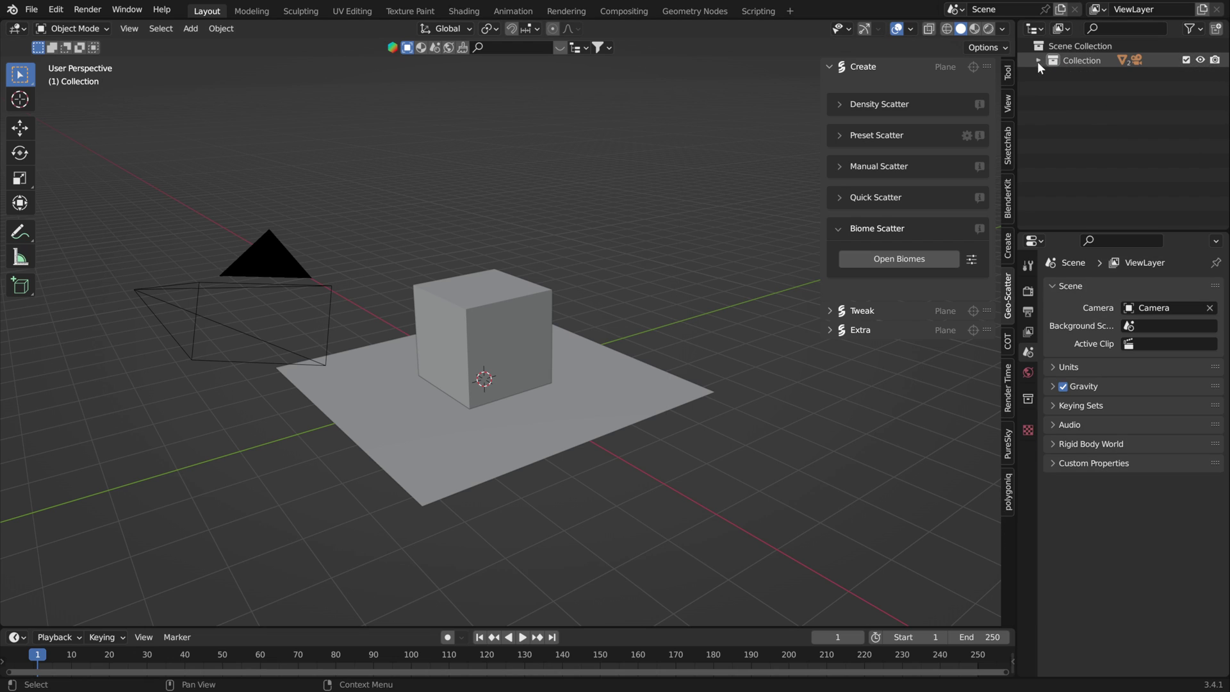
Step: Browse the BagaPie biomes in the Geo-Scatter library and scatter a vegetation biome on the plane
left_click(893, 257)
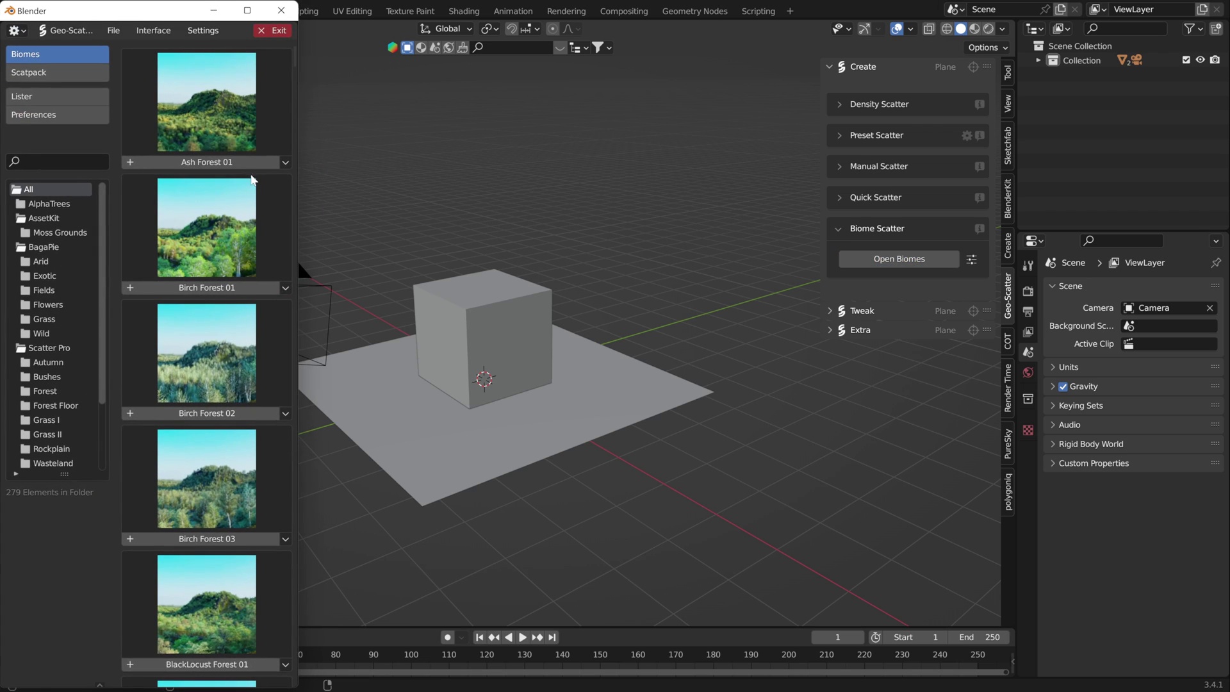
left_click_drag(298, 185, 469, 201)
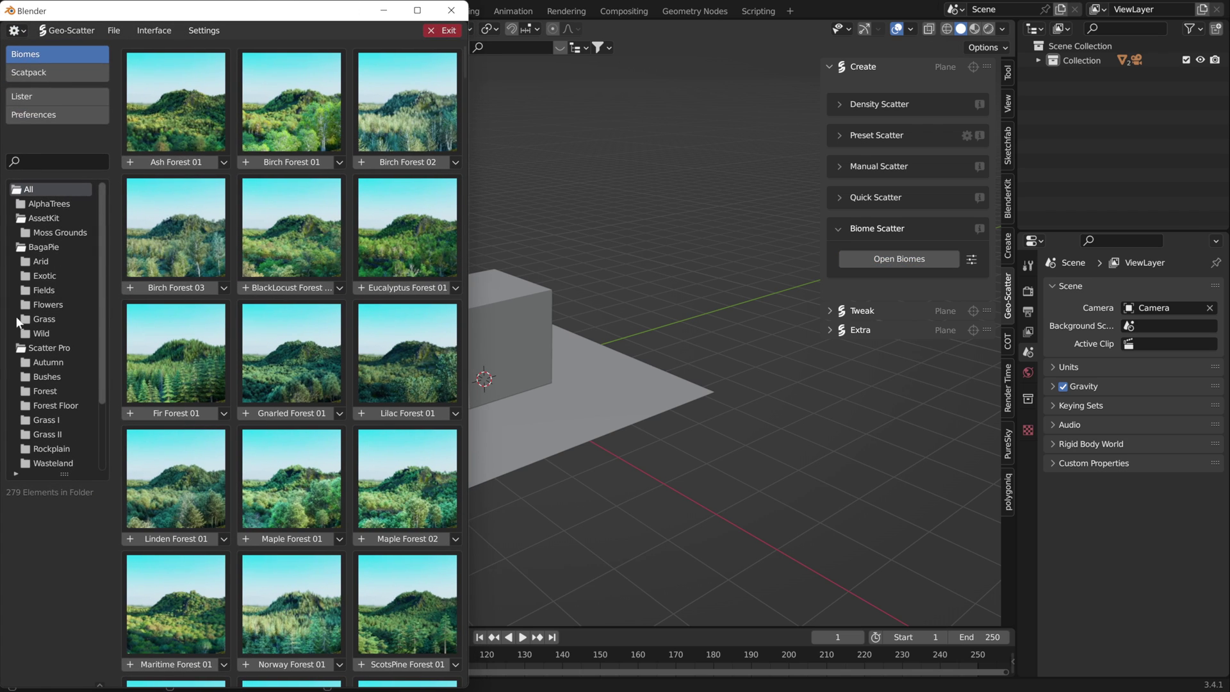
left_click(46, 245)
scroll(413, 444, "down", 10)
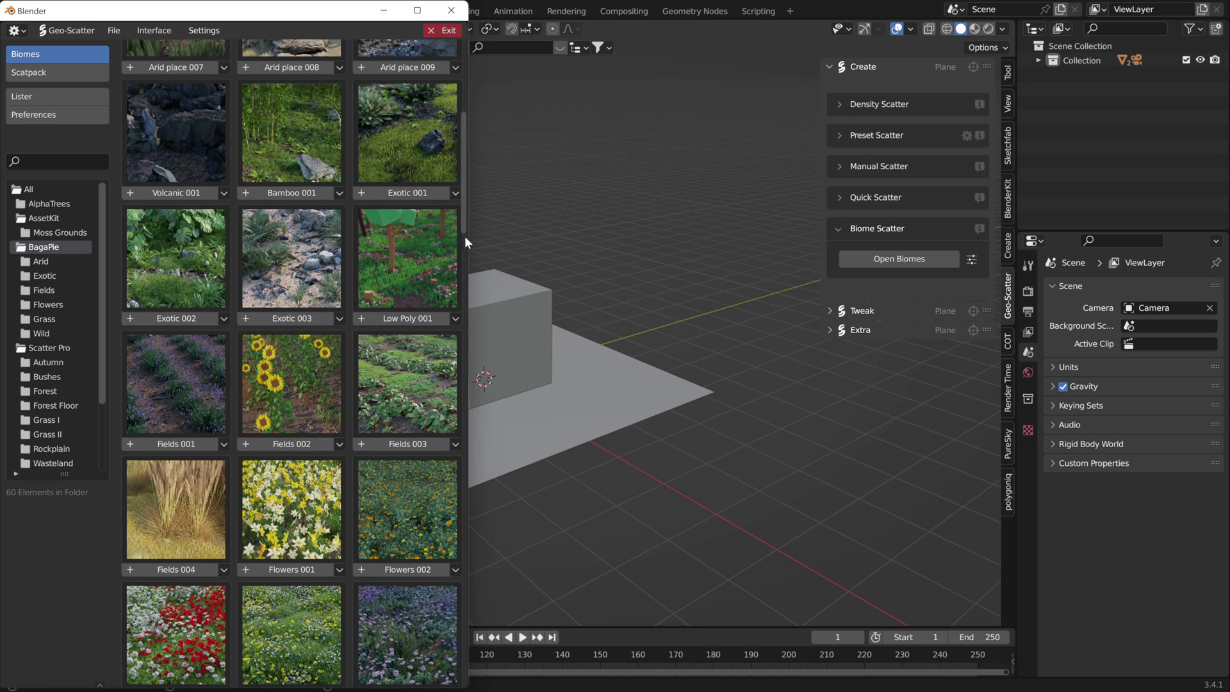
left_click_drag(469, 239, 576, 456)
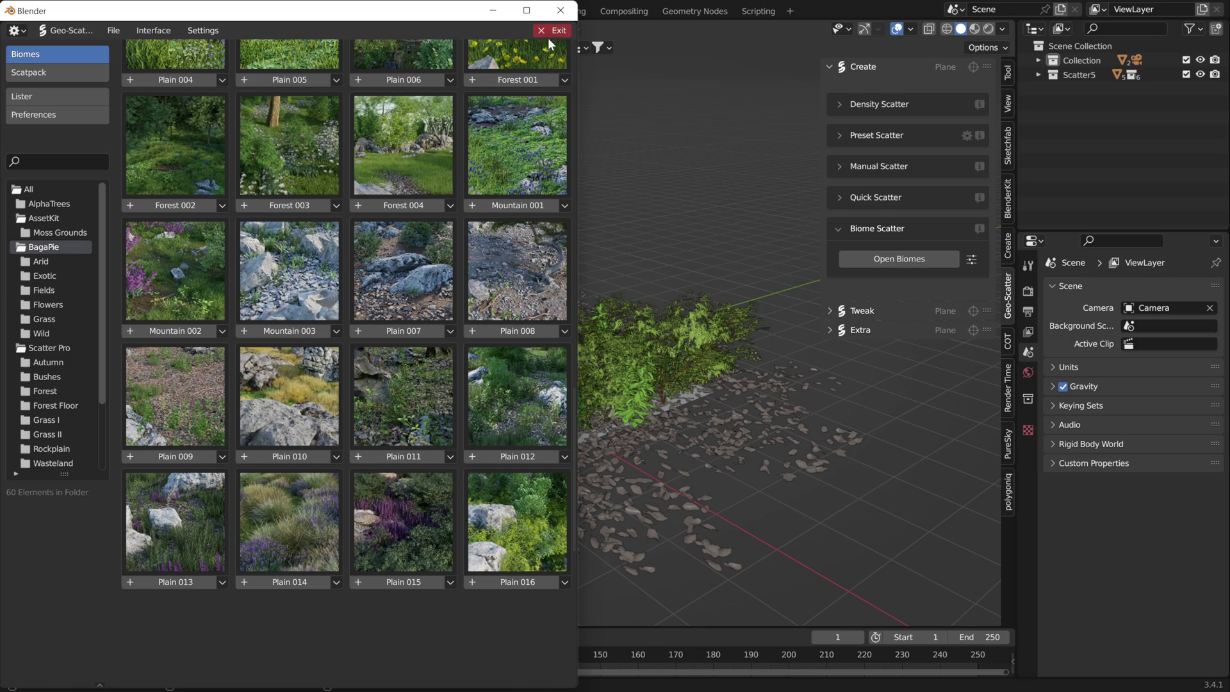
left_click(562, 11)
mouse_move(564, 410)
middle_mouse_down()
mouse_move(529, 443)
mouse_move(479, 448)
mouse_move(568, 412)
middle_mouse_up()
Step: Hide the Scatter5 collection in the viewport and add the Cycles version of Pure-Sky Pro to the scene
left_click(834, 228)
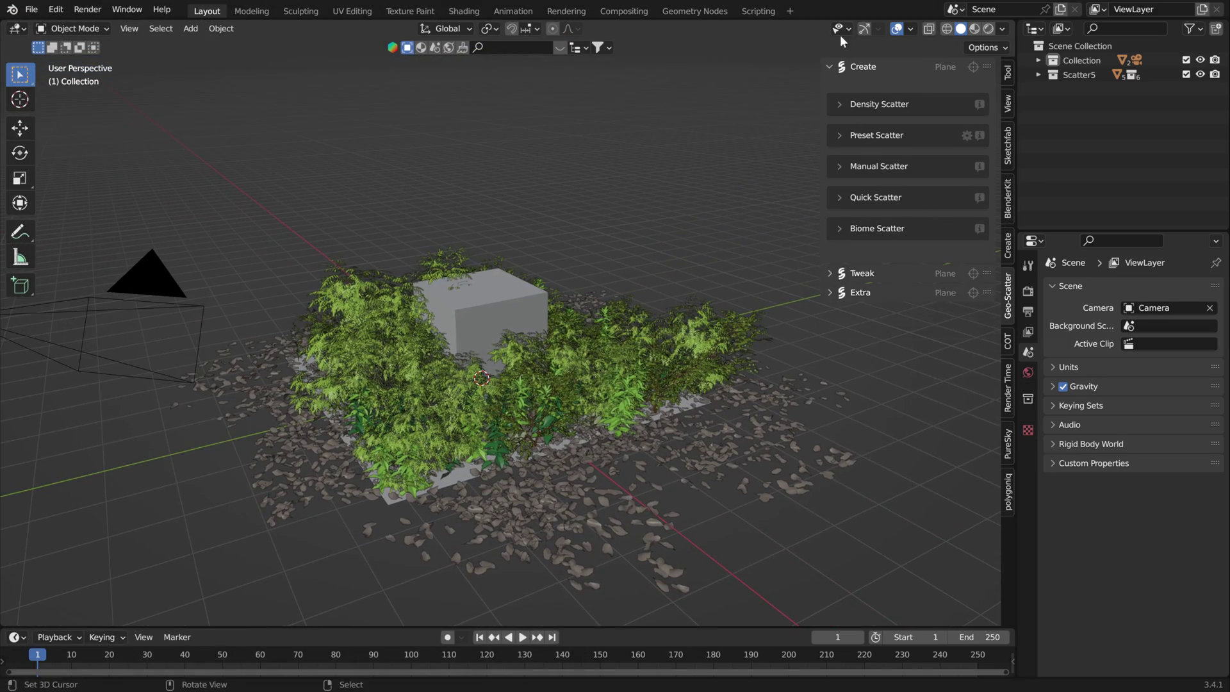
left_click(831, 66)
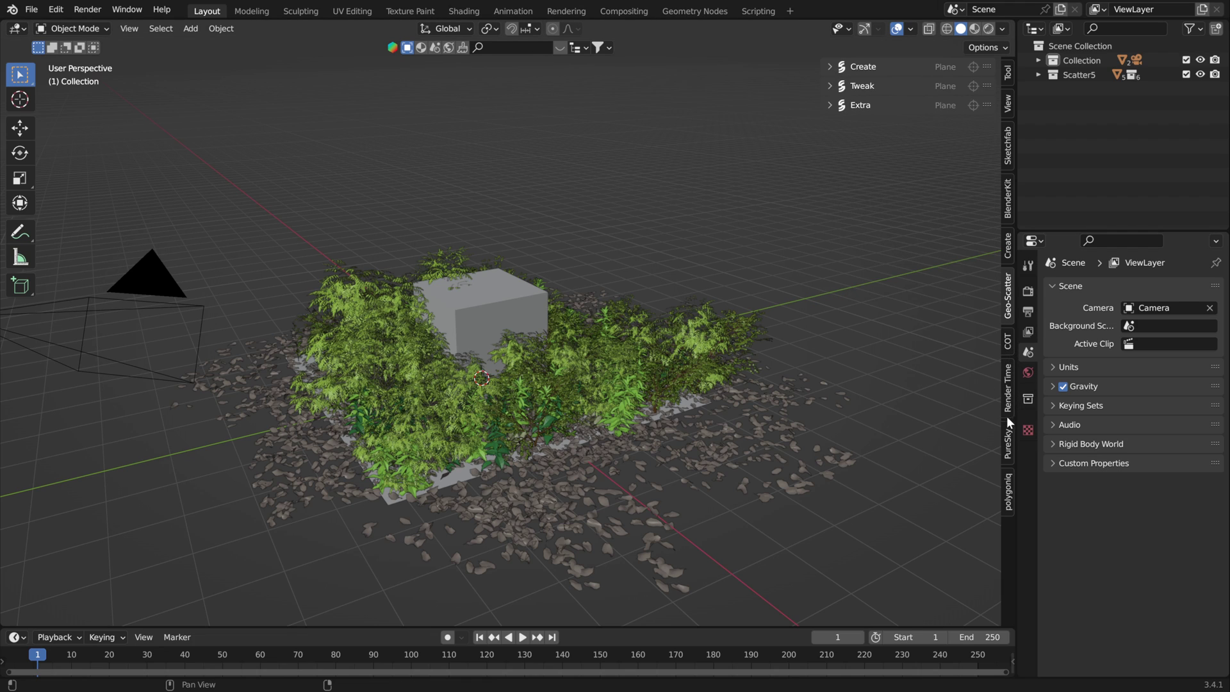
left_click(1009, 444)
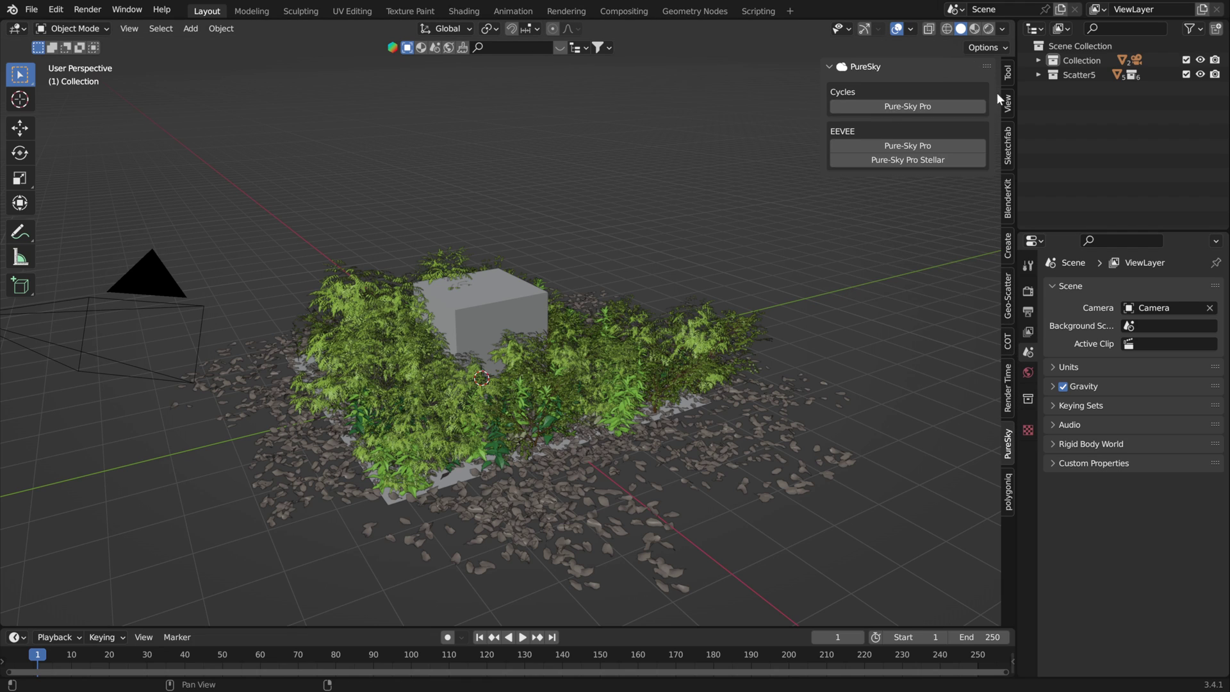
left_click(1201, 75)
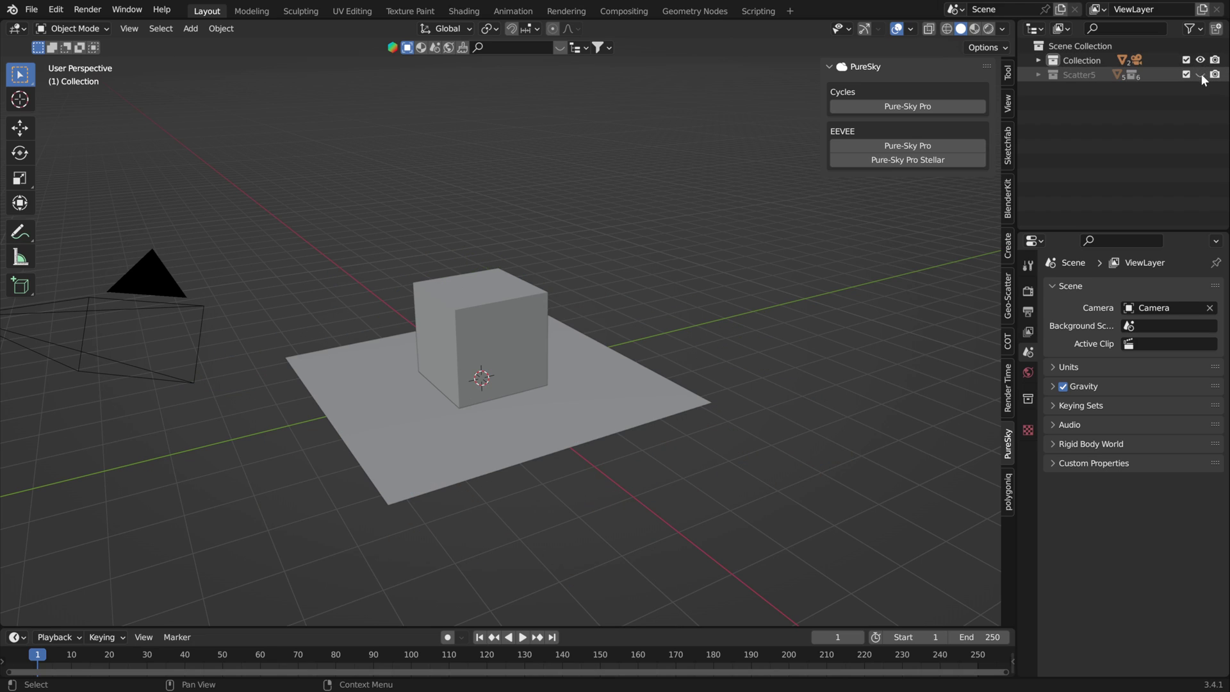
left_click(892, 110)
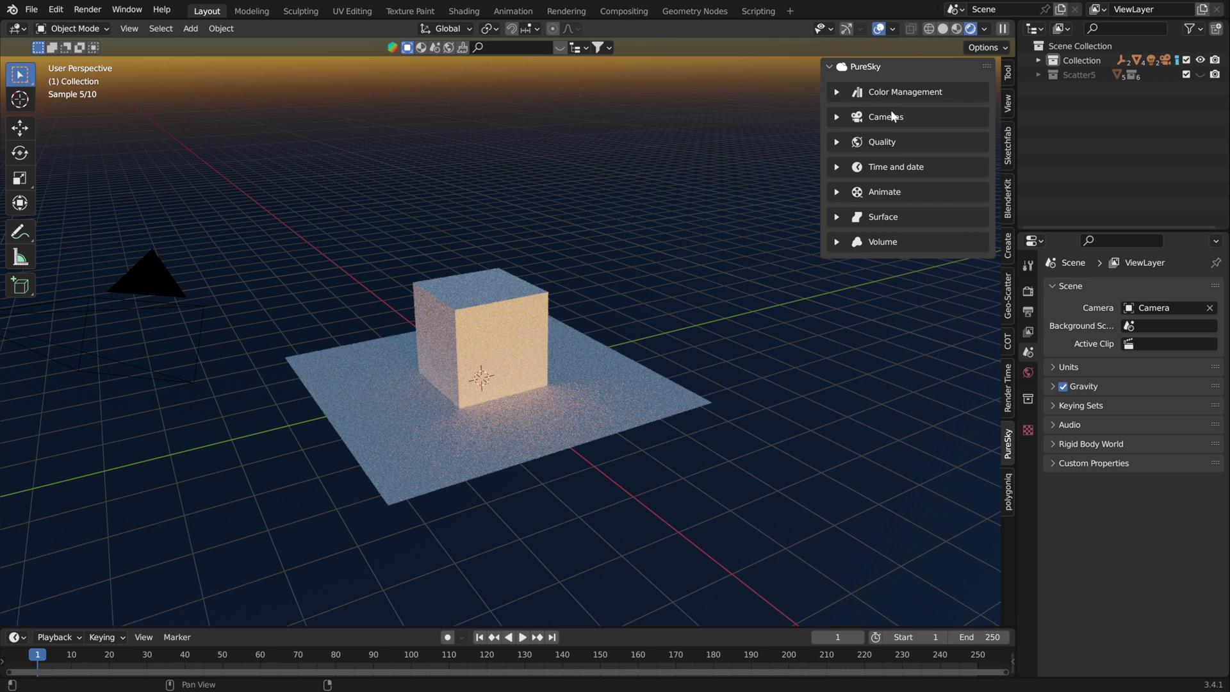
Step: Move the Pure-Sky Pro collection out of Collection to the top level of the Scene Collection
left_click(1037, 59)
left_click_drag(1065, 87, 1066, 155)
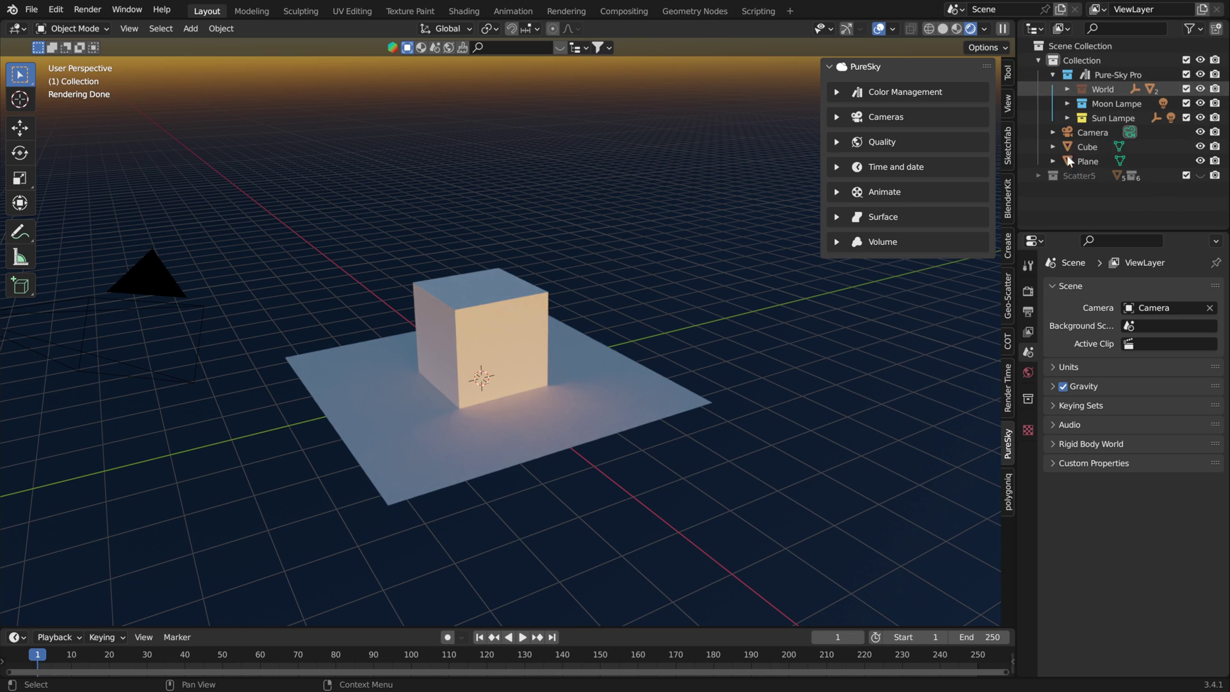
left_click(1055, 75)
left_click_drag(1083, 74, 1064, 159)
left_click(1038, 59)
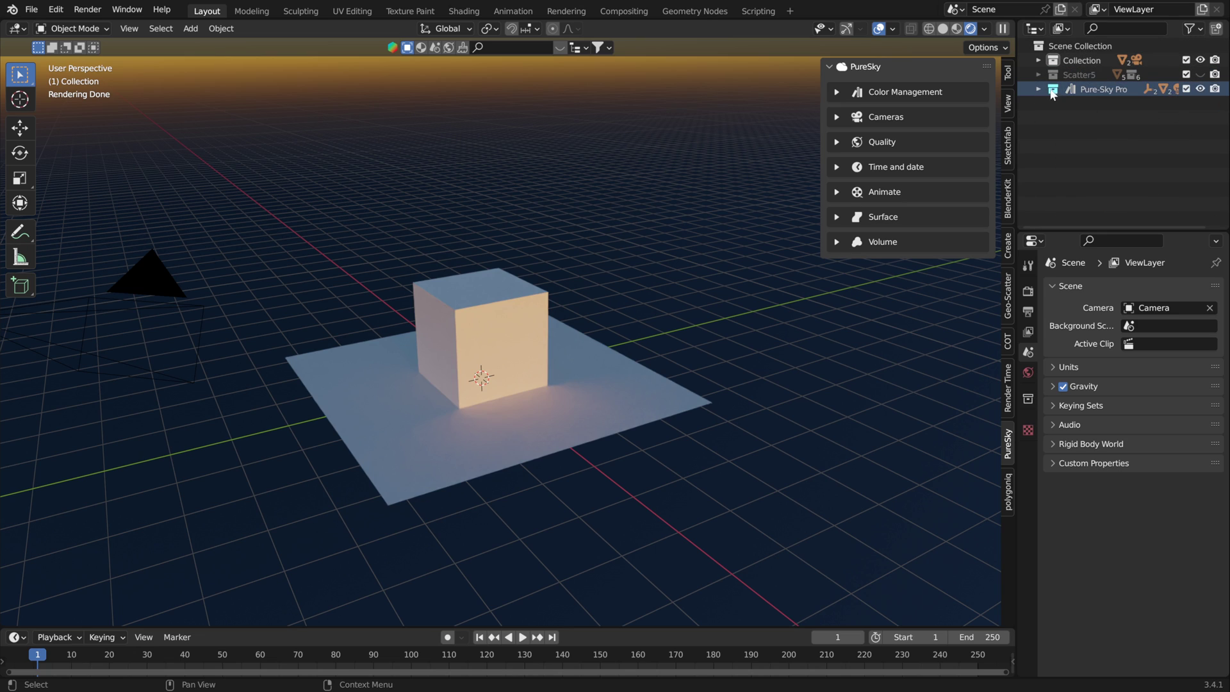
middle_click_drag(766, 232, 340, 310)
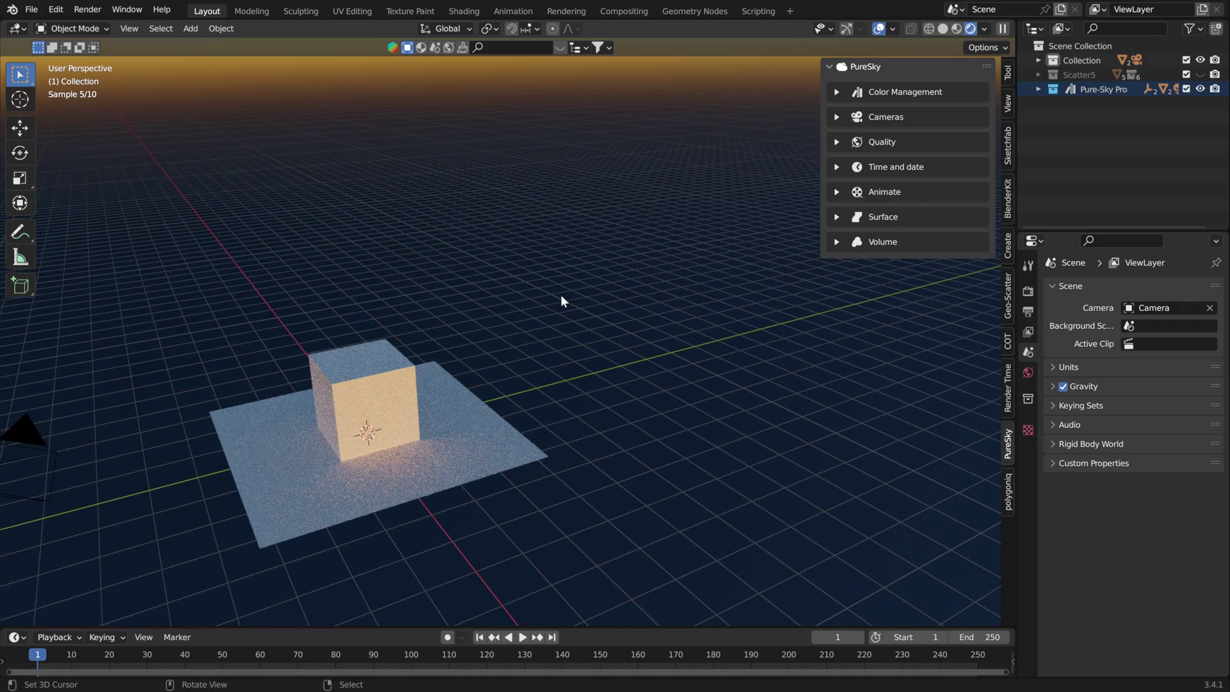
Step: Set the viewport's focal length to 40 mm
middle_click_drag(561, 302, 535, 374)
scroll(630, 331, "down", 1)
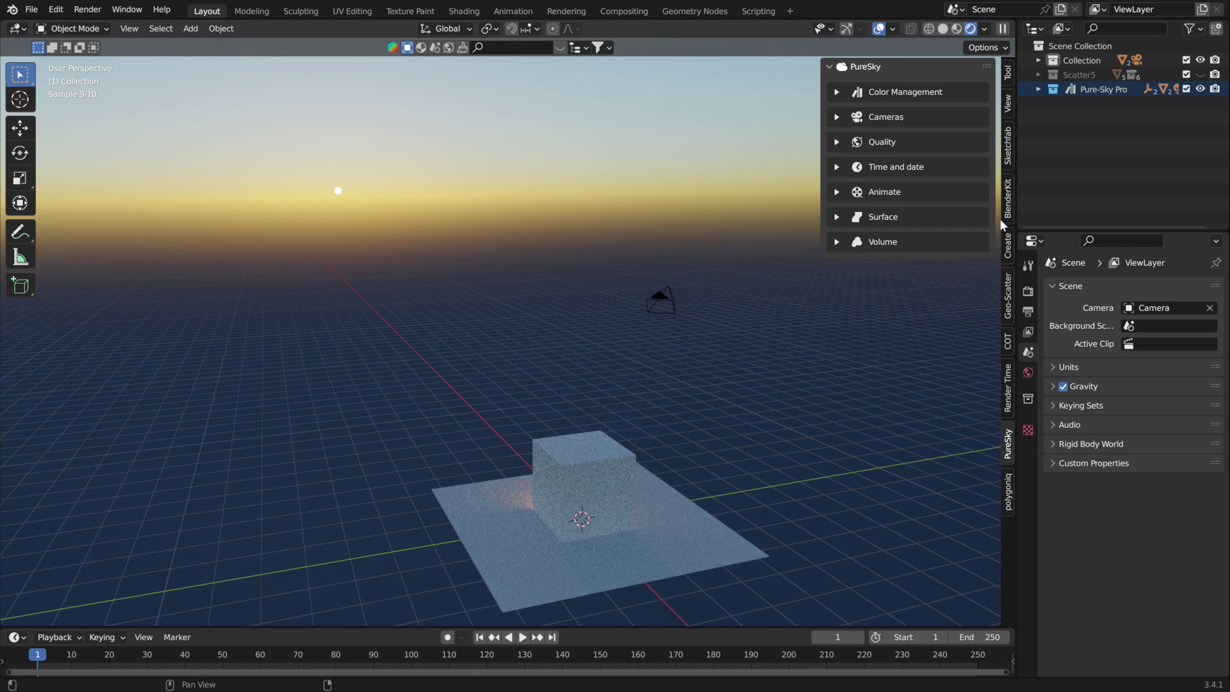
left_click(1008, 102)
left_click(936, 88)
type("40")
key("Return")
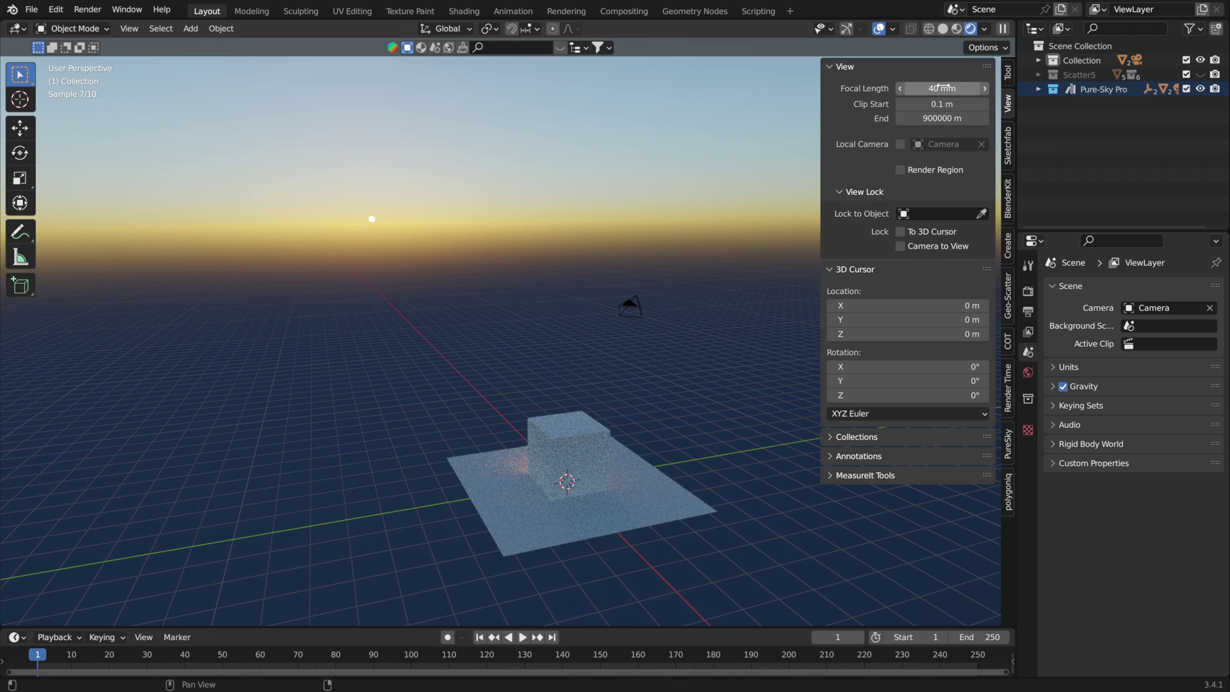
left_click(846, 191)
left_click(831, 66)
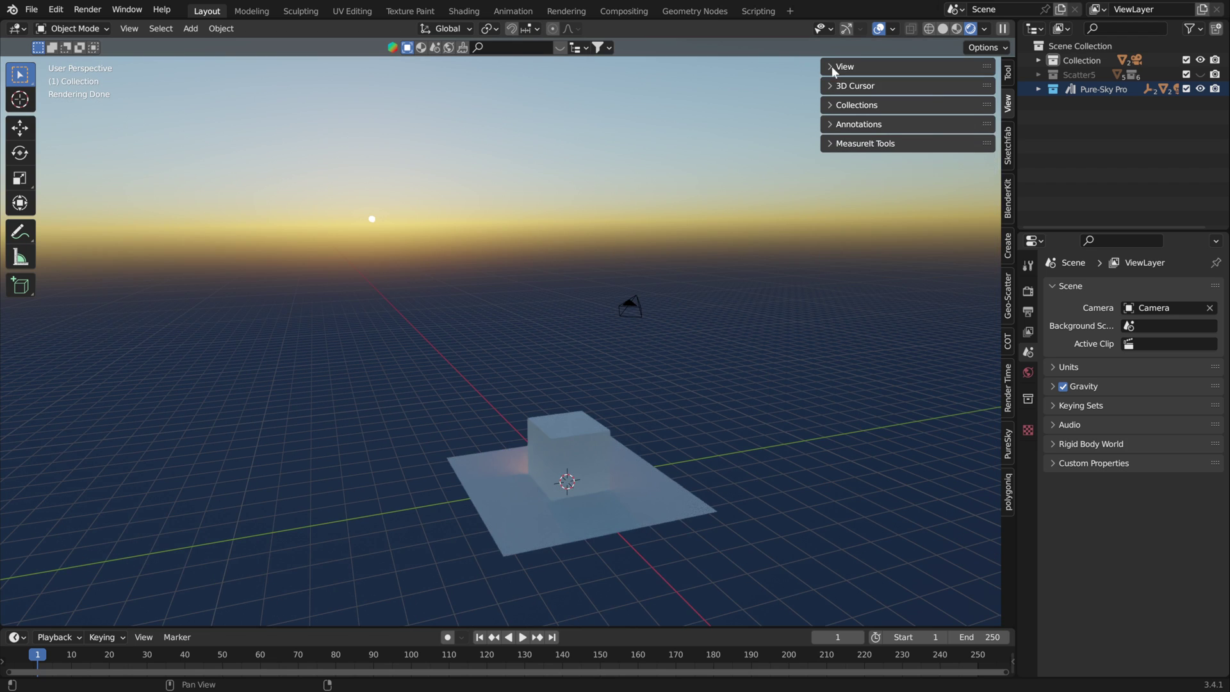
Step: Make the Scatter5 collection visible again and view the scattered plants from the sunlit side
left_click(1009, 442)
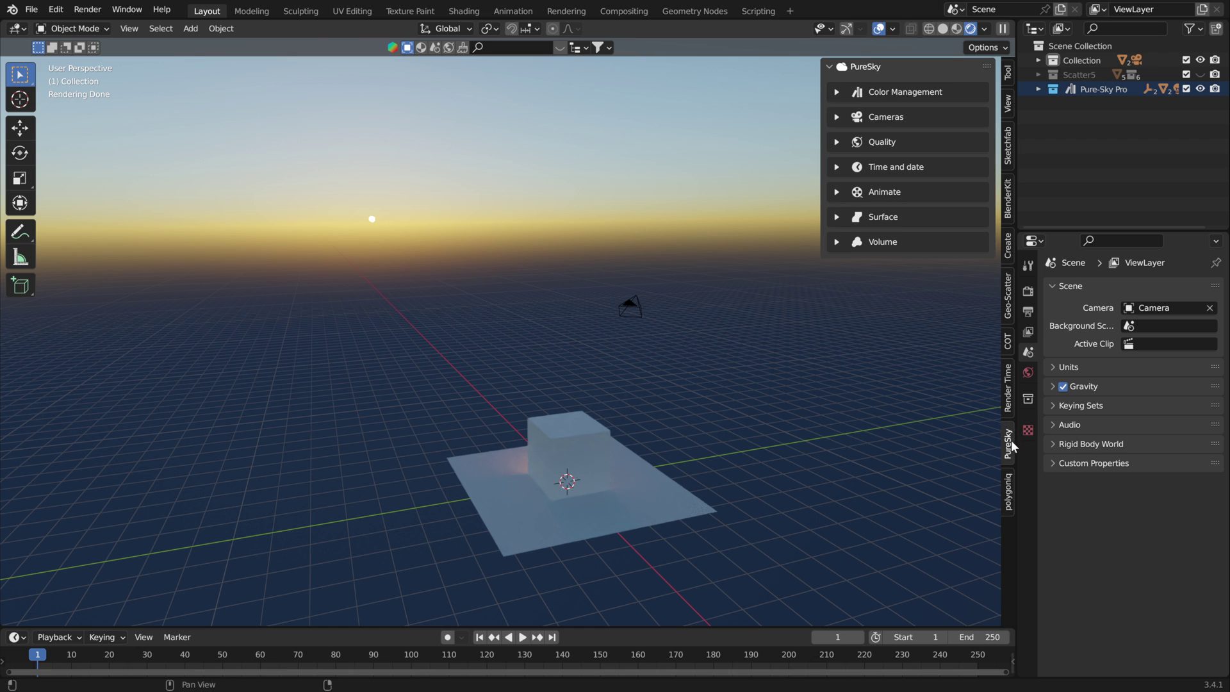
scroll(686, 406, "up", 2)
middle_click_drag(709, 416, 743, 417)
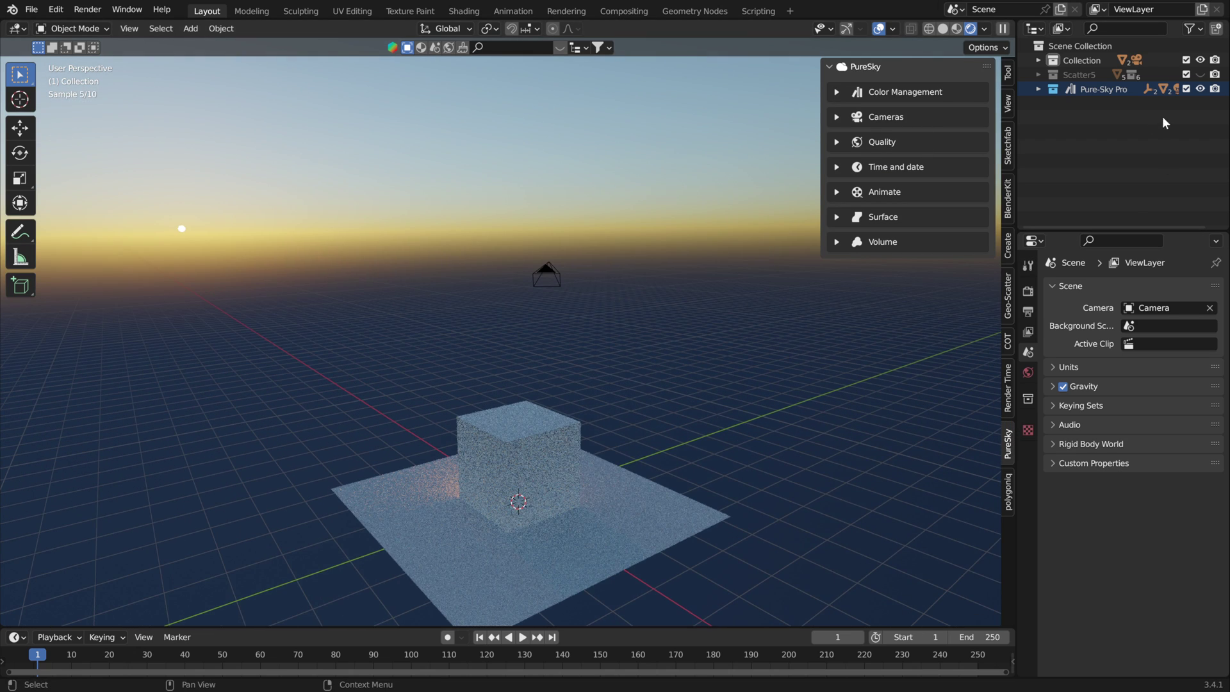
left_click(1201, 75)
middle_click_drag(475, 461, 674, 385)
Step: Try the High Contrast look in PureSky's color management, and set the look to Medium High Contrast
left_click(836, 92)
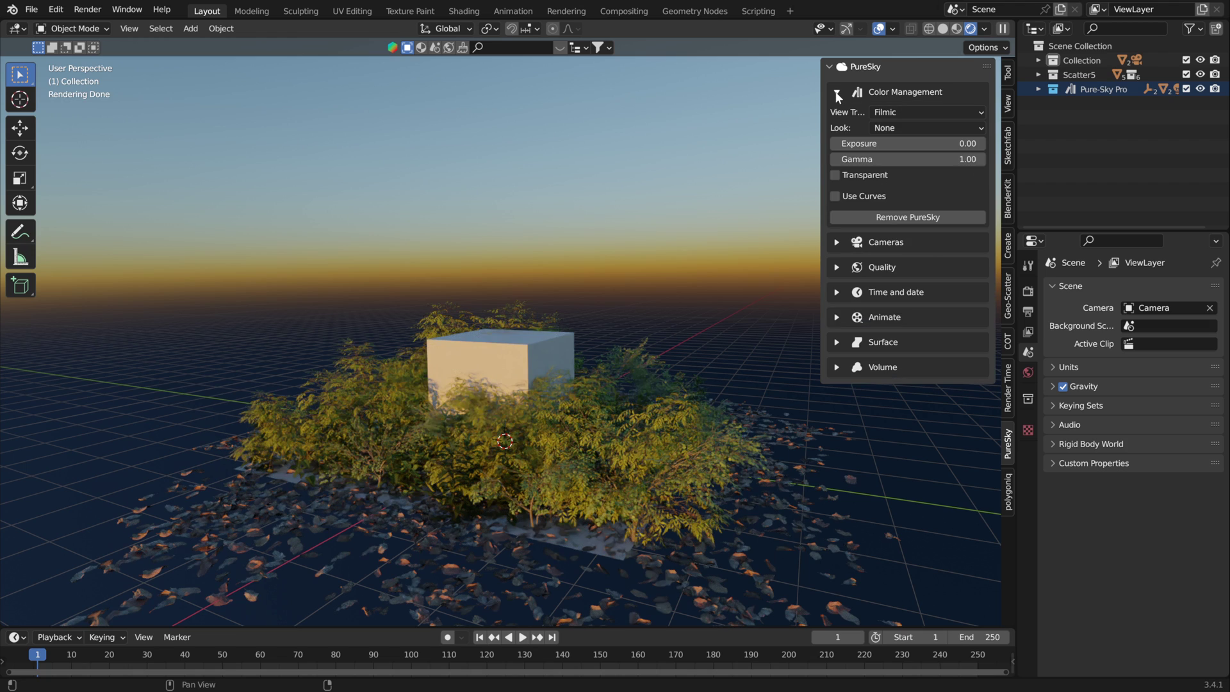
left_click(919, 126)
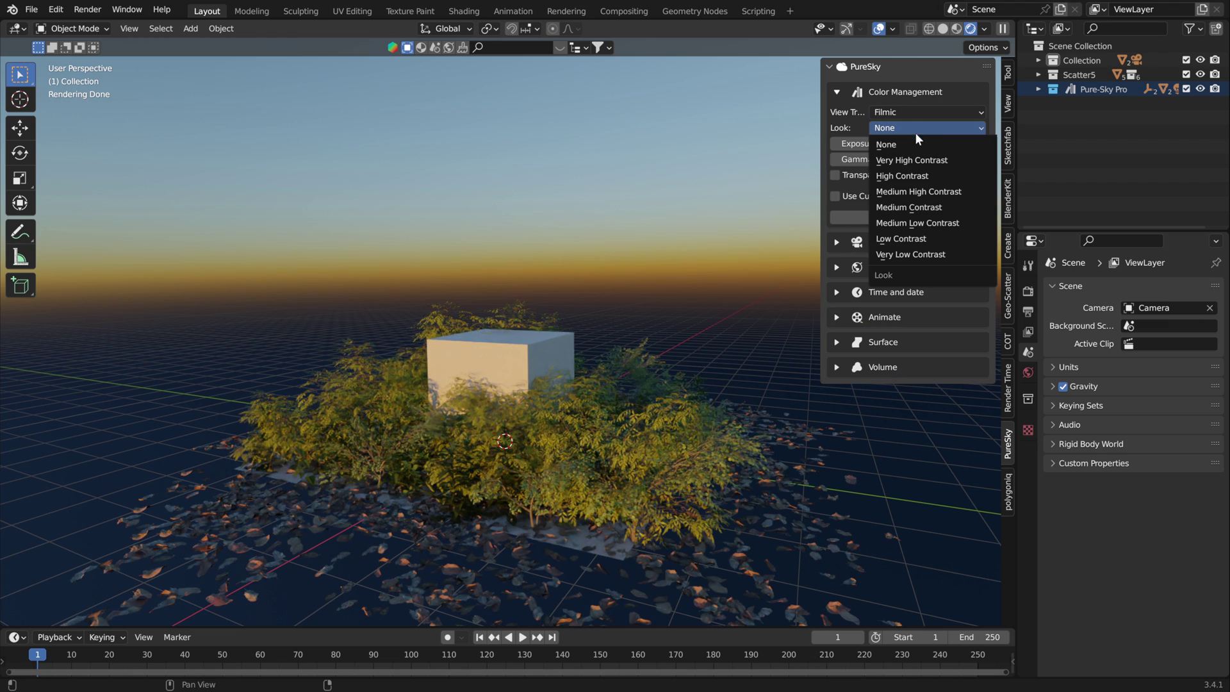
left_click(922, 175)
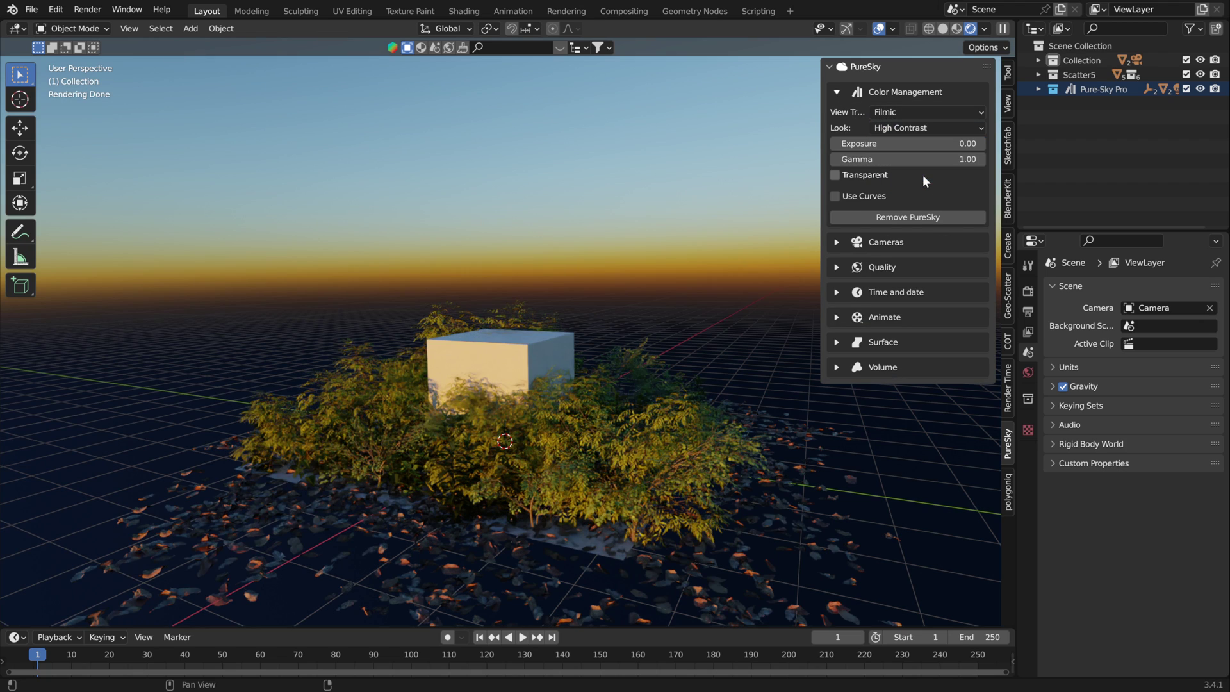
left_click(929, 128)
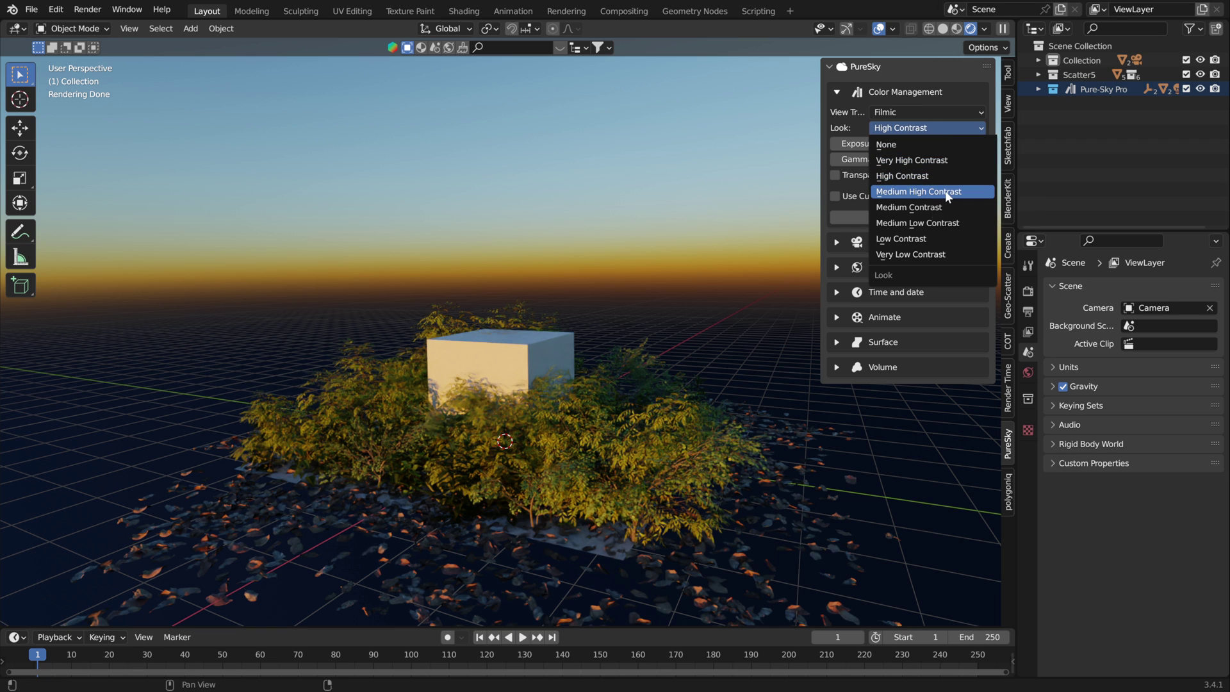
left_click(945, 191)
Step: Hide the viewport tools and disable the 3D Cursor, Motion Paths, Origins, Extras, Relationship Lines, Outline Selected and Text Info overlays
scroll(514, 355, "down", 1)
mouse_move(523, 355)
middle_mouse_down()
mouse_move(507, 355)
mouse_move(542, 356)
middle_mouse_up()
key("t")
scroll(542, 356, "down", 1)
left_click(893, 29)
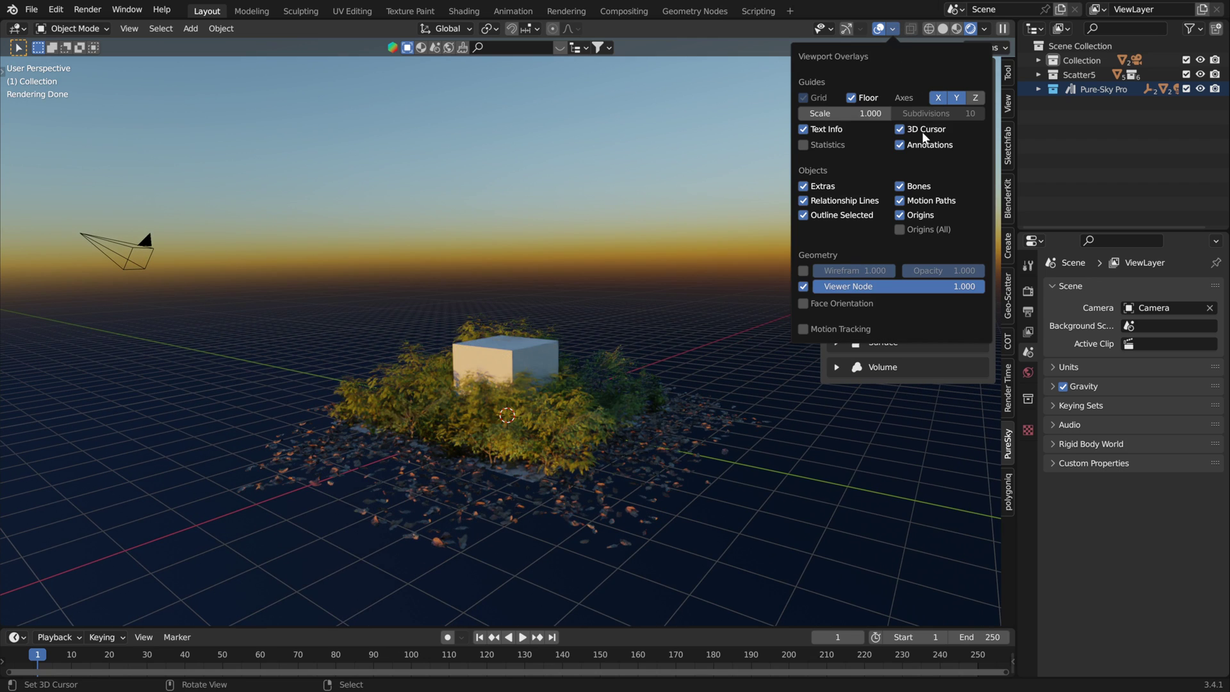
left_click(899, 129)
left_click_drag(901, 200, 900, 215)
left_click_drag(804, 186, 804, 216)
left_click(803, 129)
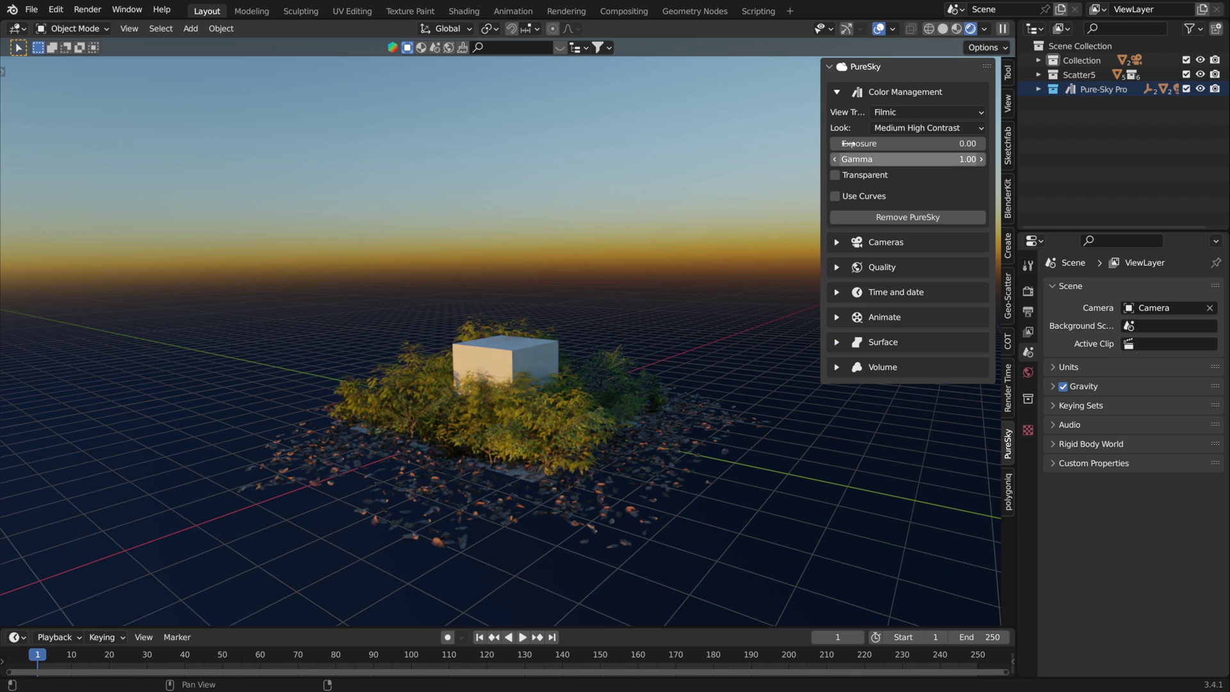
Step: Enlarge the plane's mesh in Edit Mode by a factor of about 2.84 to extend the scattered vegetation
left_click(836, 93)
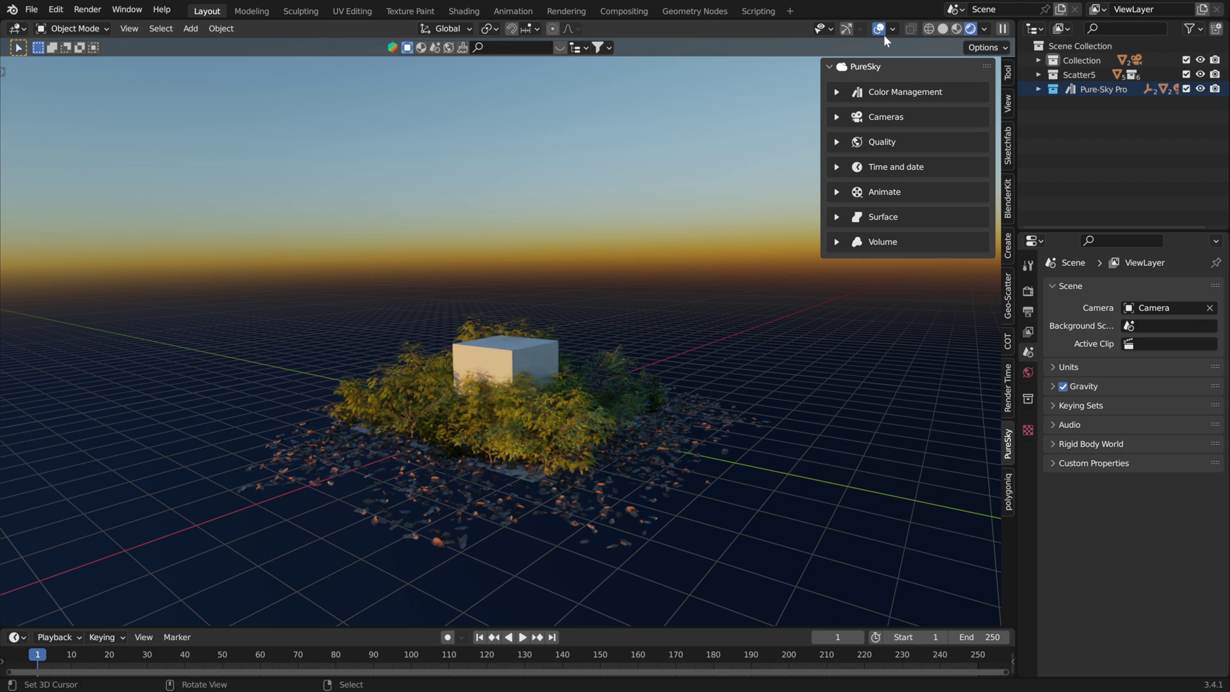
middle_click_drag(570, 412, 539, 497)
left_click(538, 497)
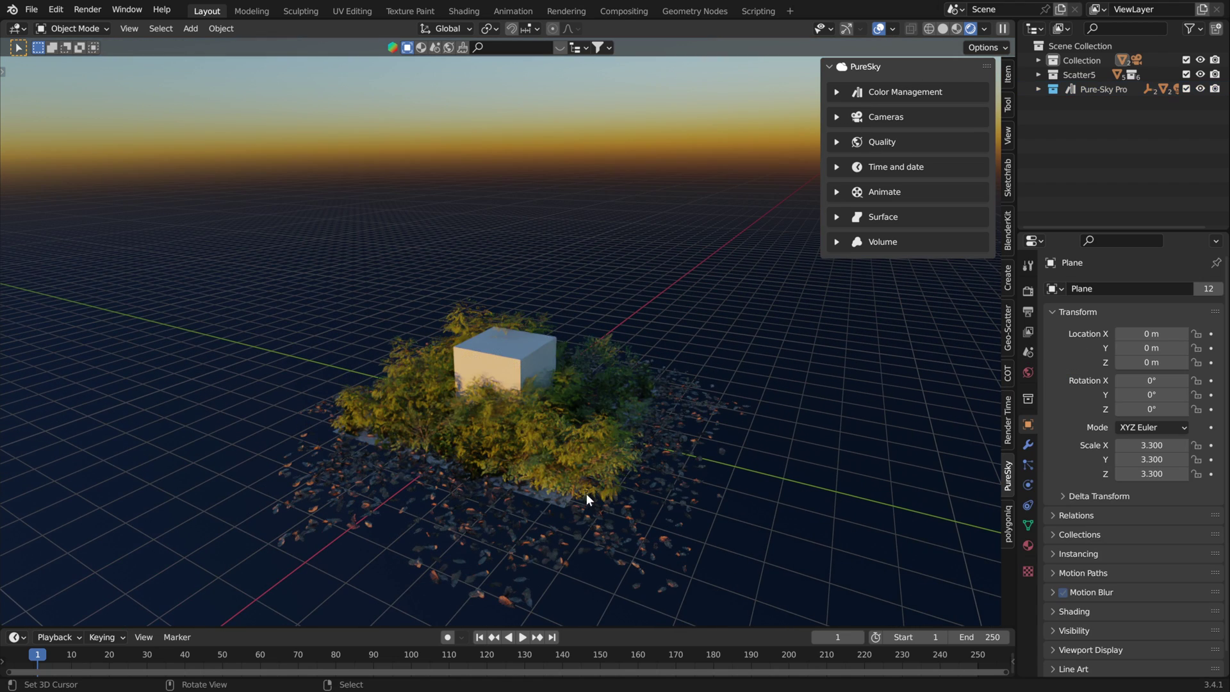
key("g")
key("Escape")
key("Tab")
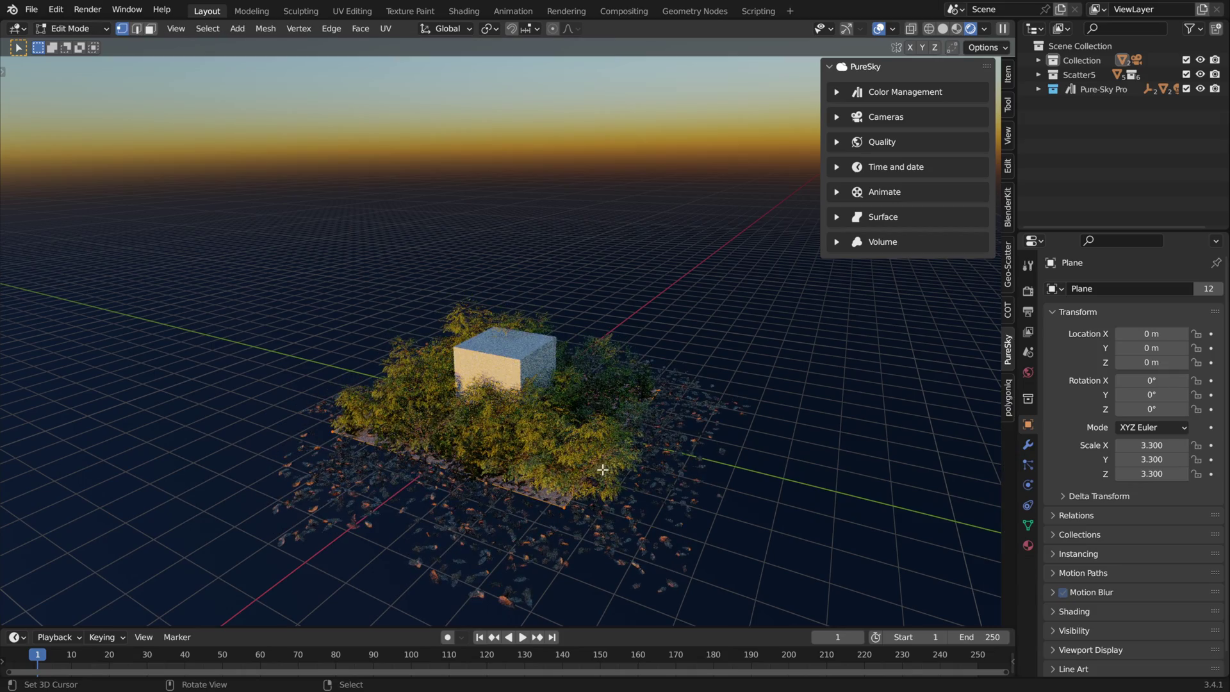
key("s")
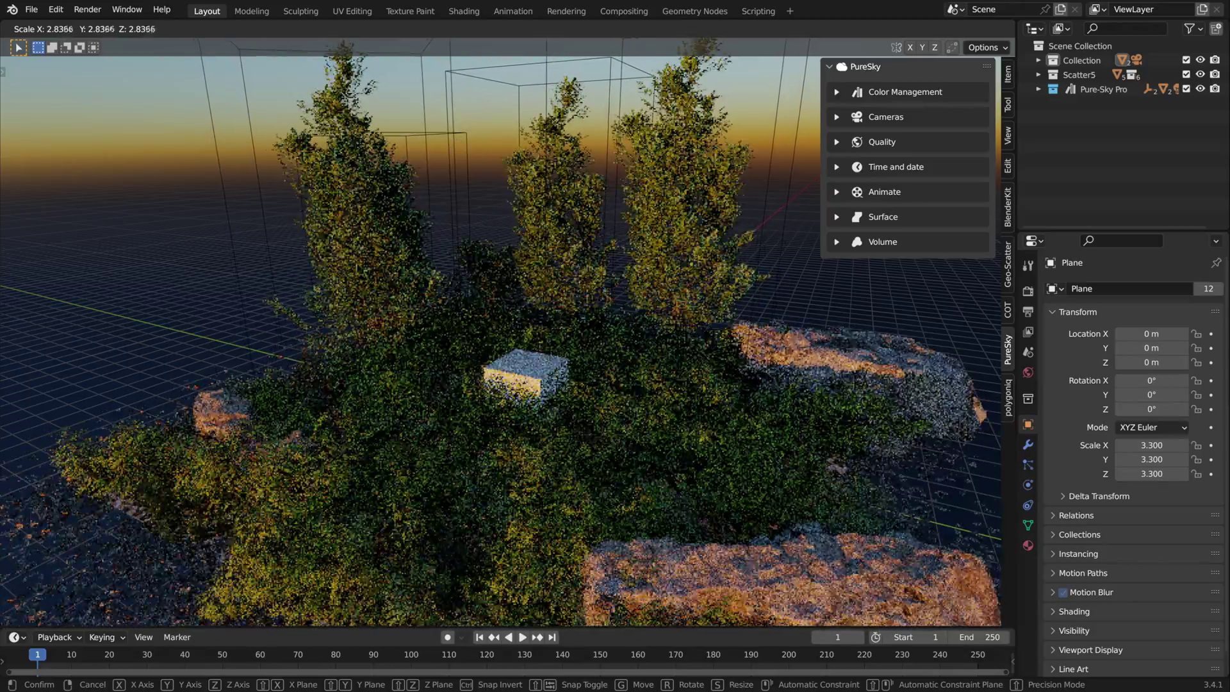
left_click(833, 470)
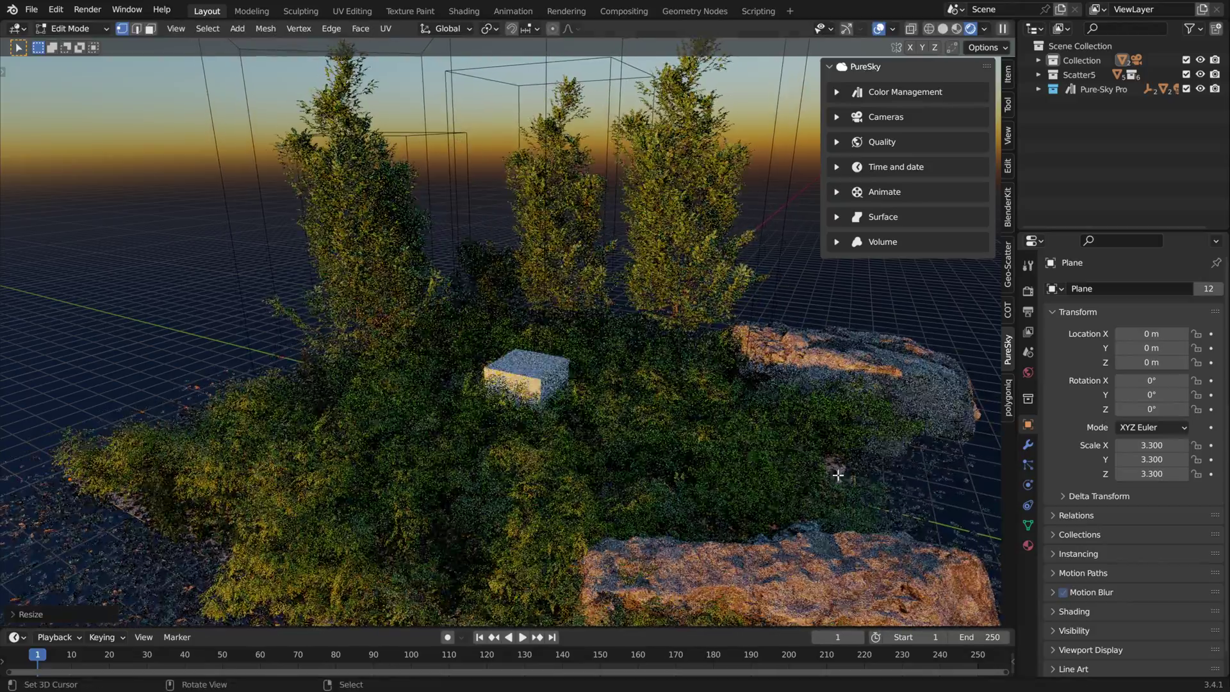
scroll(518, 406, "down", 3)
middle_click_drag(517, 407, 579, 329)
scroll(483, 417, "up", 4)
scroll(571, 332, "down", 1)
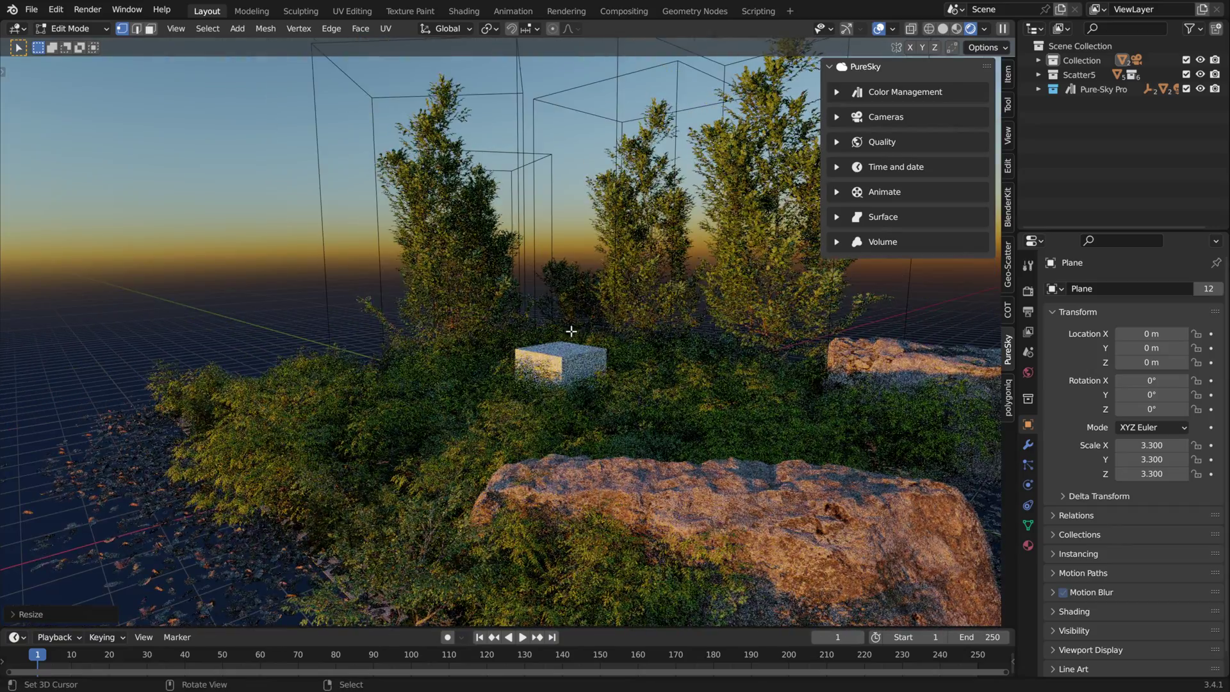
Step: Raise the PureSky Time of Day to about 6.73 for daylight on the scene
left_click(837, 167)
middle_click_drag(705, 269, 293, 280)
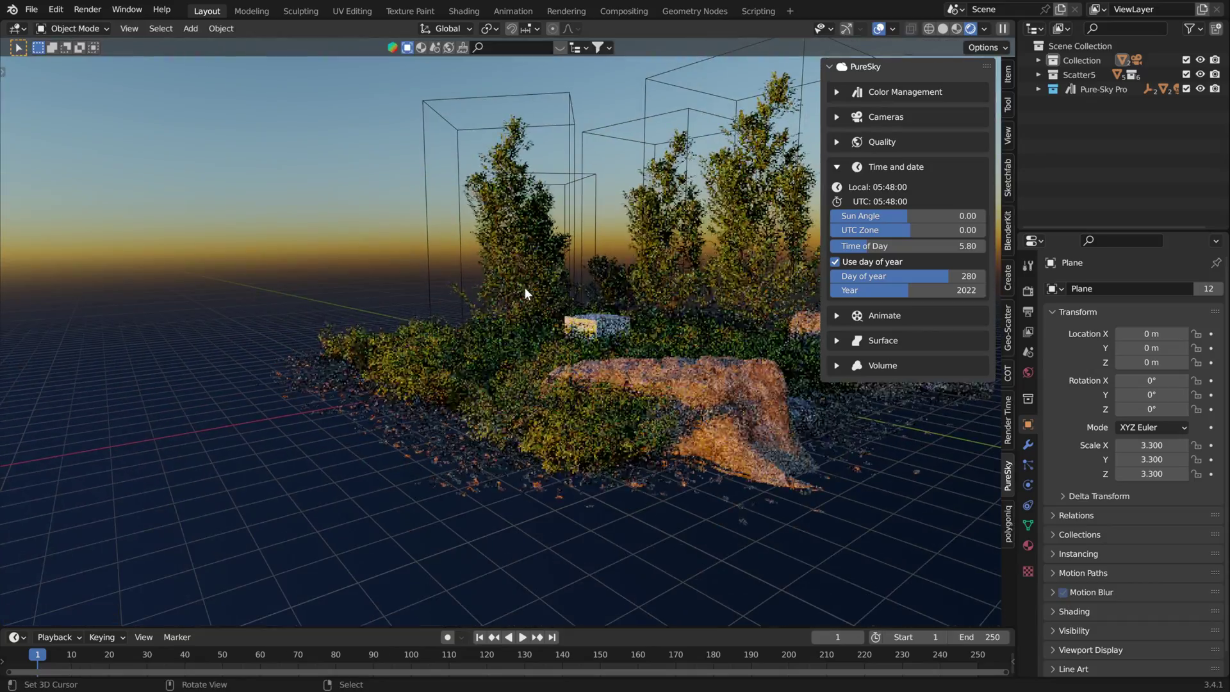
scroll(628, 299, "up", 1)
middle_click_drag(628, 298, 538, 363, "shift")
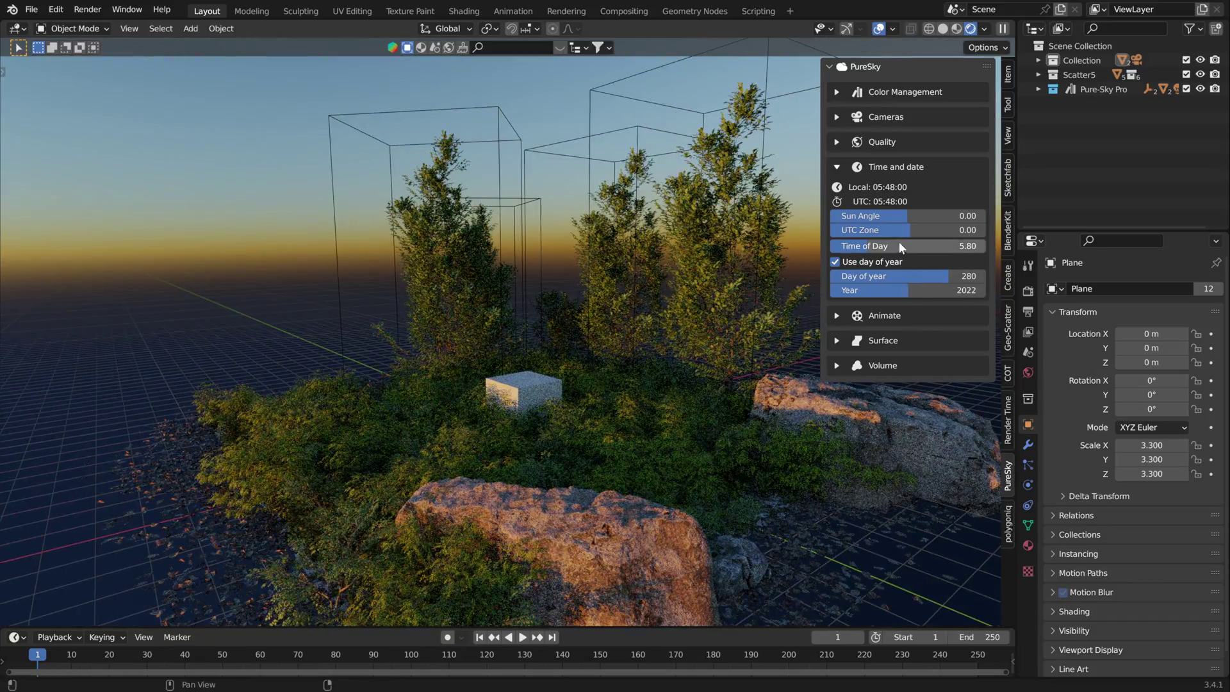
left_click_drag(899, 246, 905, 246)
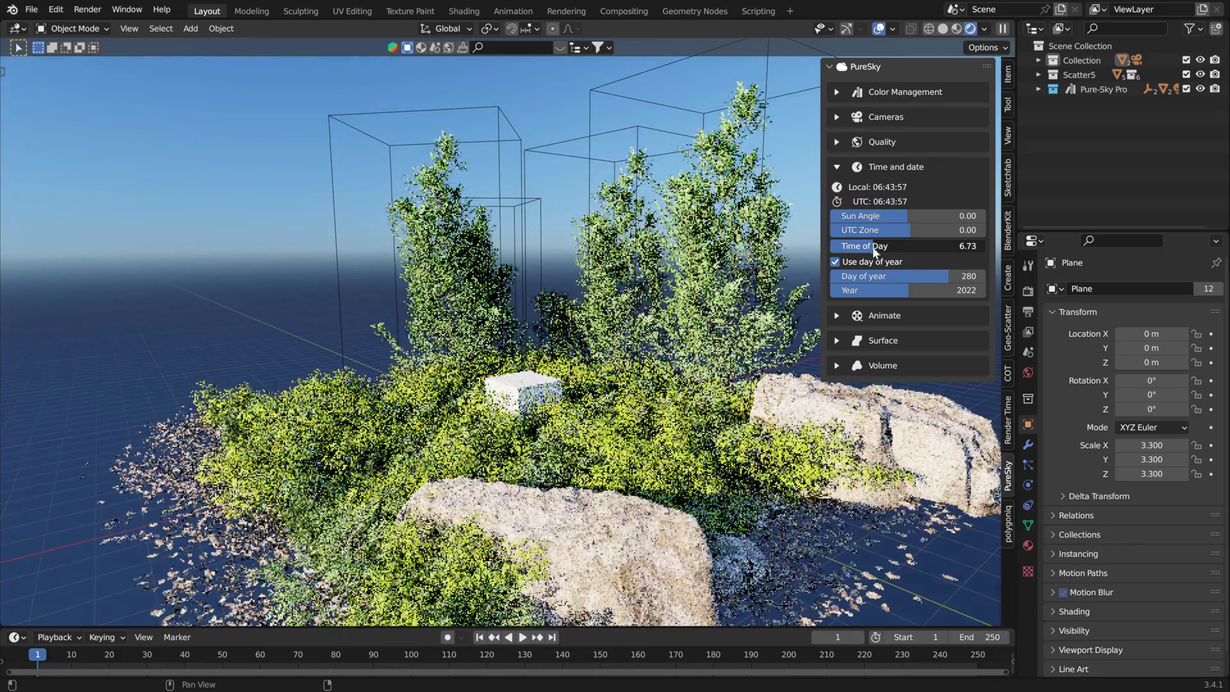
mouse_move(613, 271)
middle_mouse_down()
mouse_move(440, 264)
mouse_move(606, 282)
middle_mouse_up()
mouse_move(874, 246)
left_mouse_down()
mouse_move(975, 246)
mouse_move(896, 246)
left_mouse_up()
left_click(837, 167)
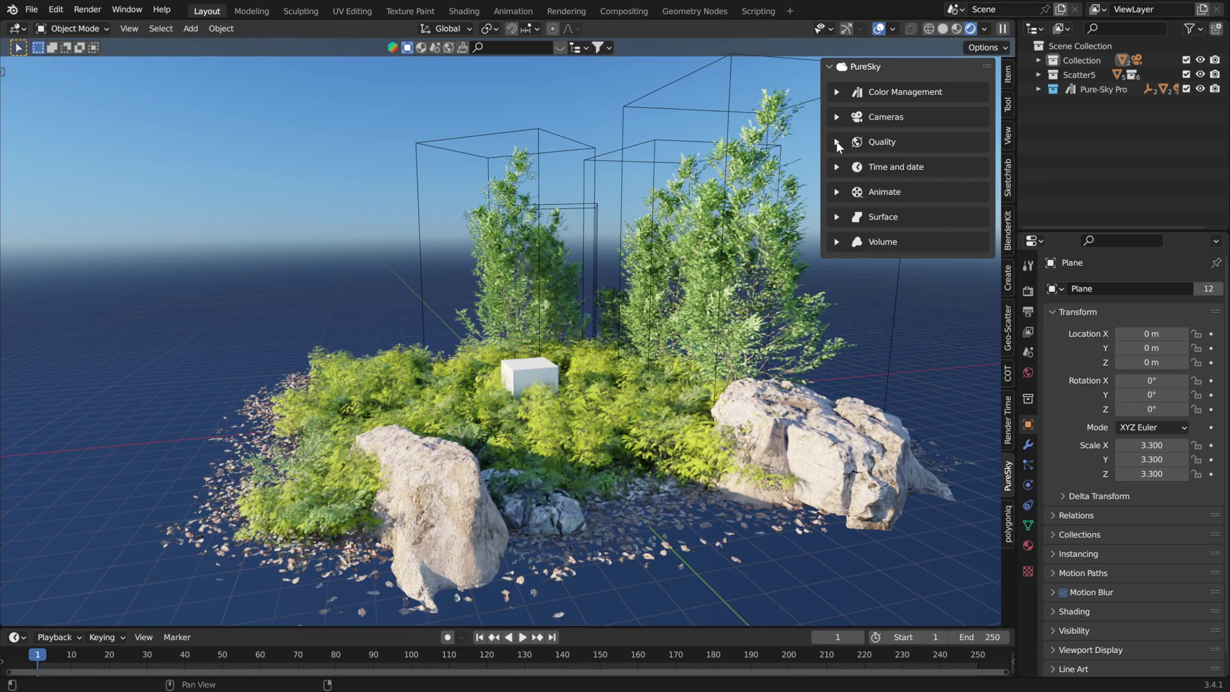
Step: Add low-level clouds to the sky by setting Low-Level Clouds to 1
left_click(837, 142)
left_click(833, 380)
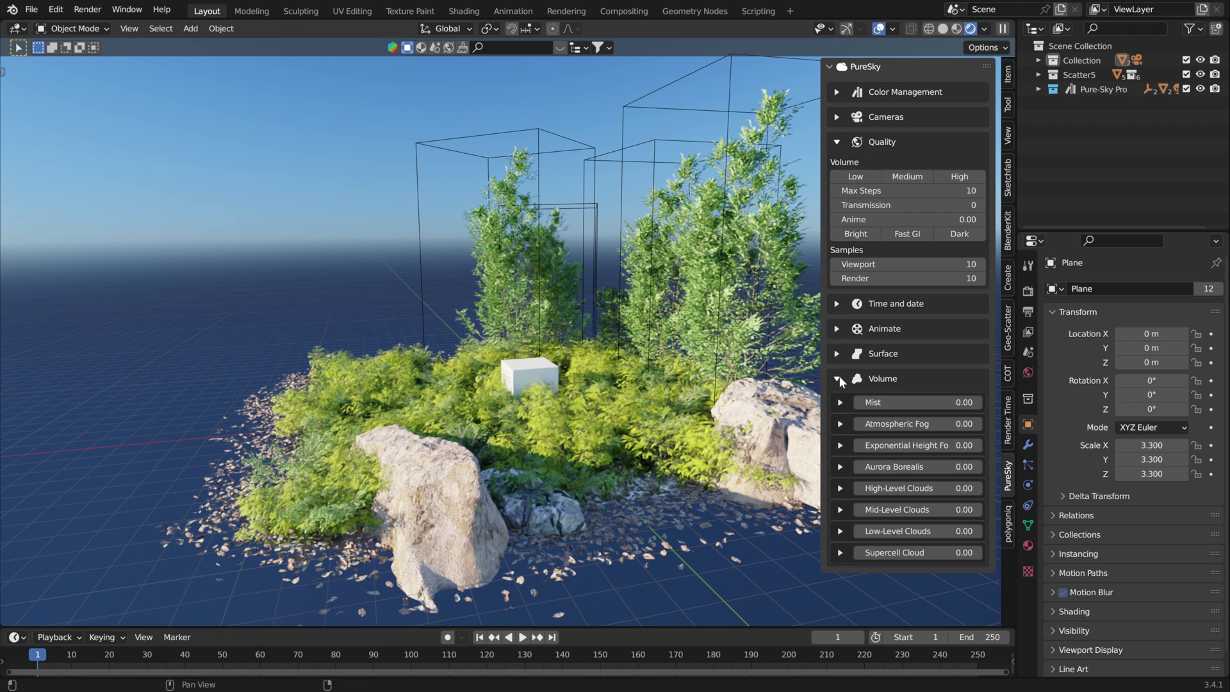
left_click(967, 531)
type("1")
key("Return")
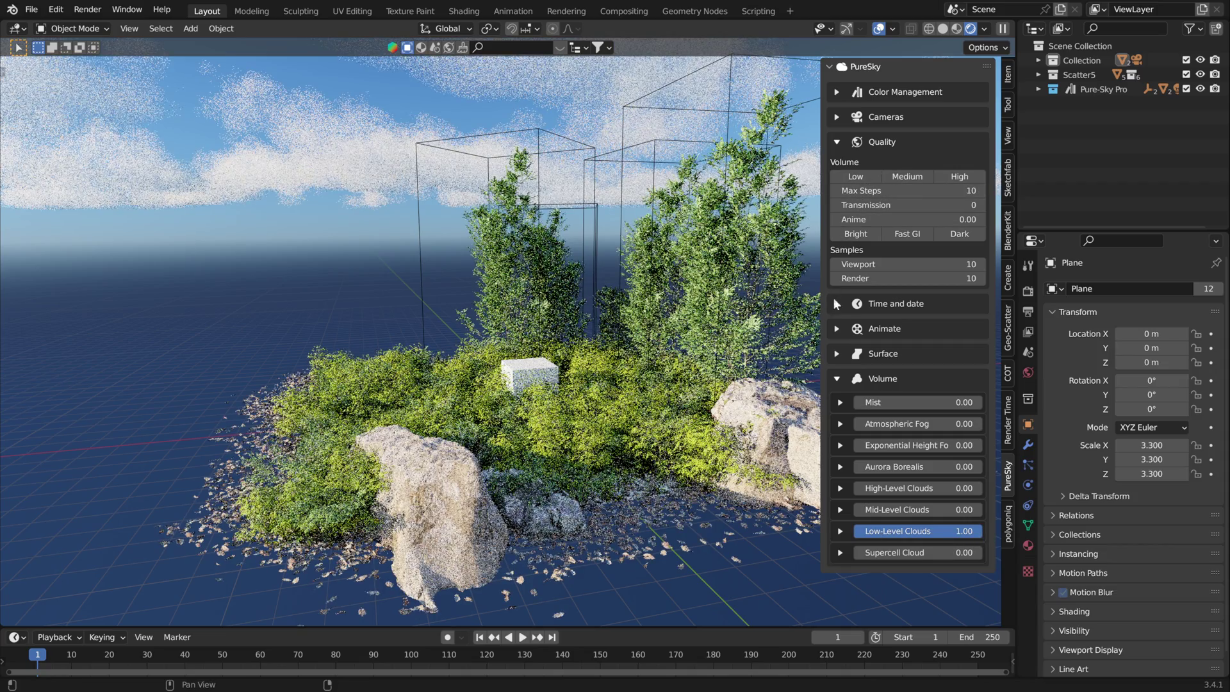
Step: Set the PureSky Time of Day to 7
left_click(838, 305)
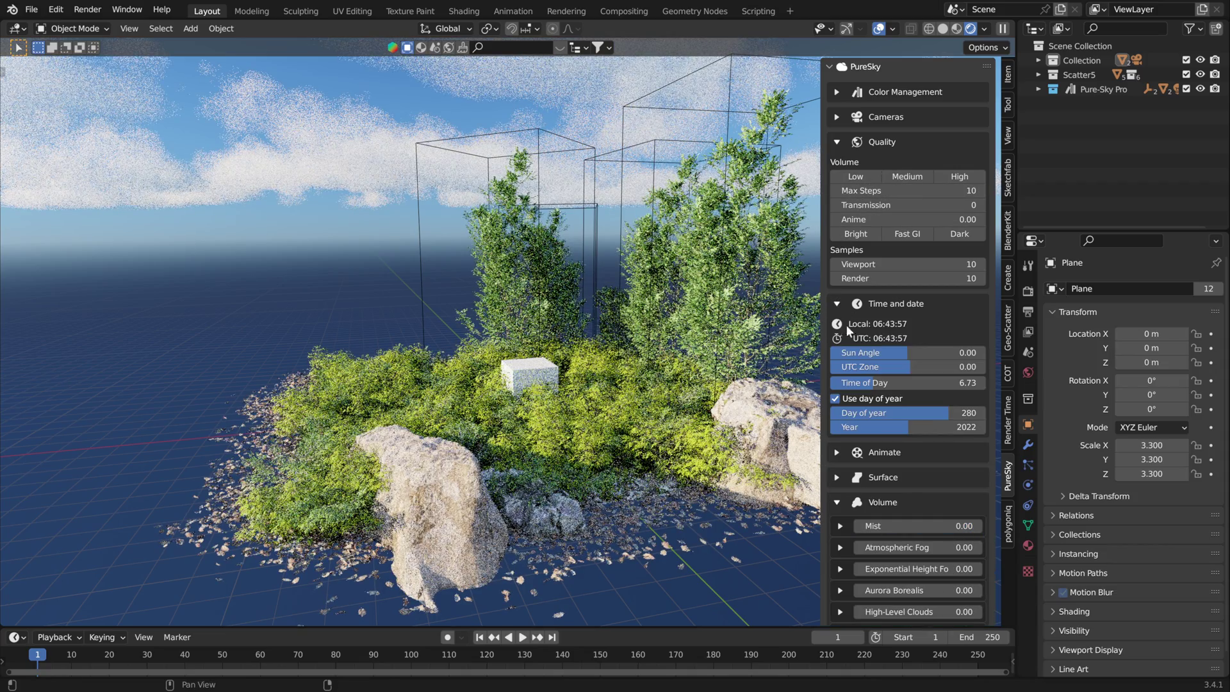
left_click(960, 383)
type("7")
key("Return")
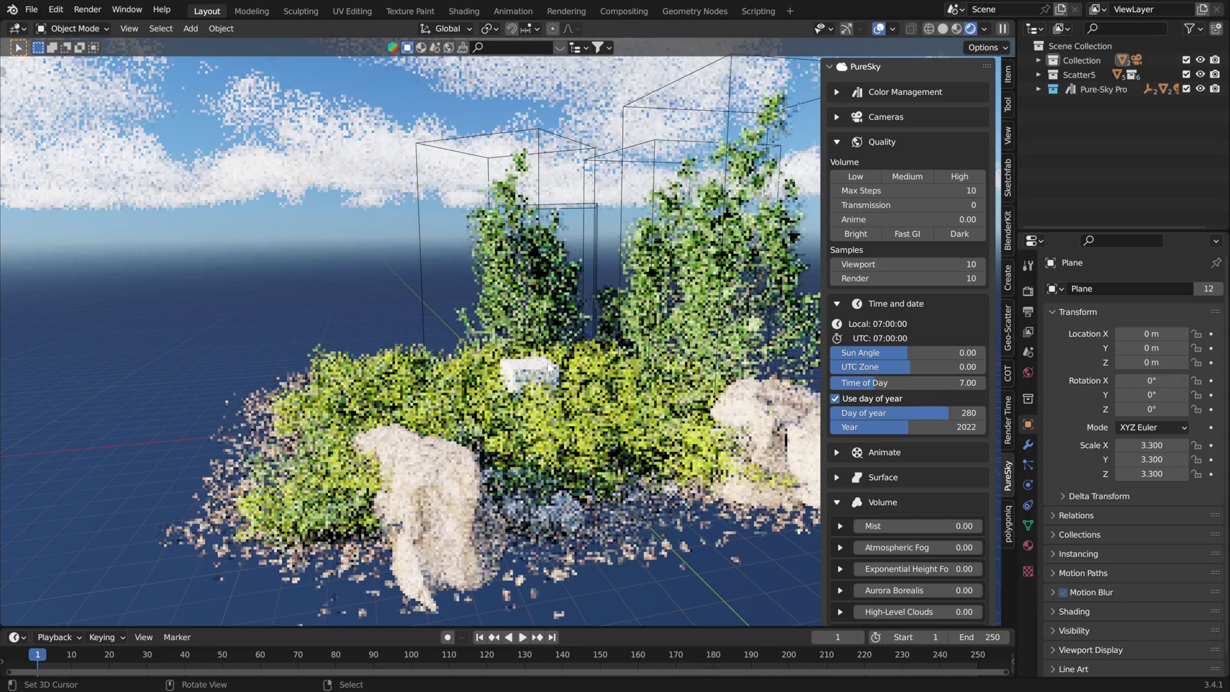
Step: Hide the Scatter5 collection in the viewport and frame the clouds above the plane
scroll(552, 350, "down", 4)
middle_click_drag(495, 307, 471, 315)
left_click(1200, 74)
middle_click_drag(358, 246, 353, 240)
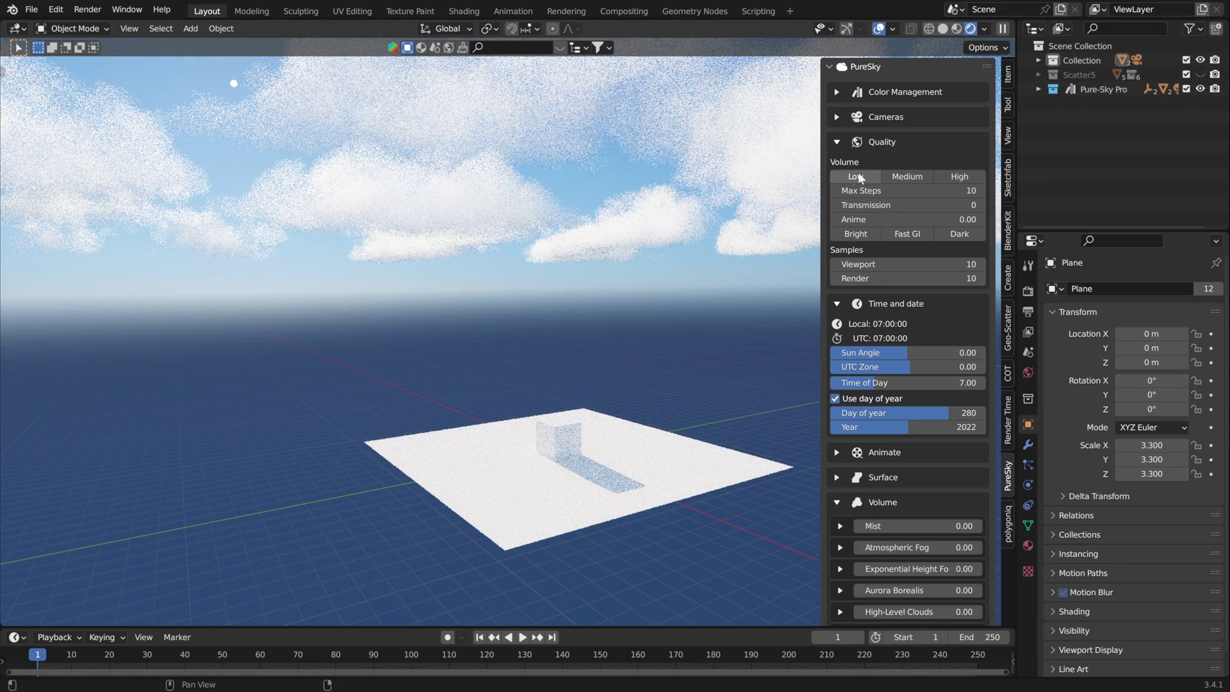
Step: Raise the cloud volume quality to the High preset with 54 max steps, and set the viewport samples to 50
left_click_drag(872, 191, 894, 191)
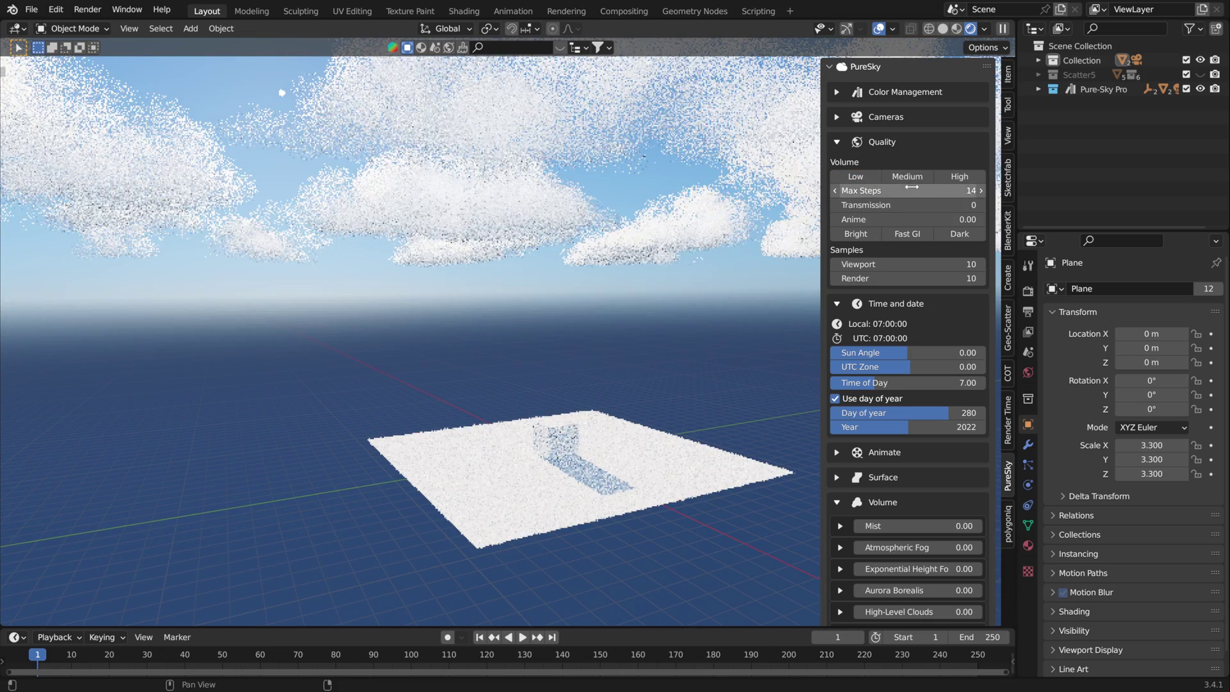
left_click(908, 177)
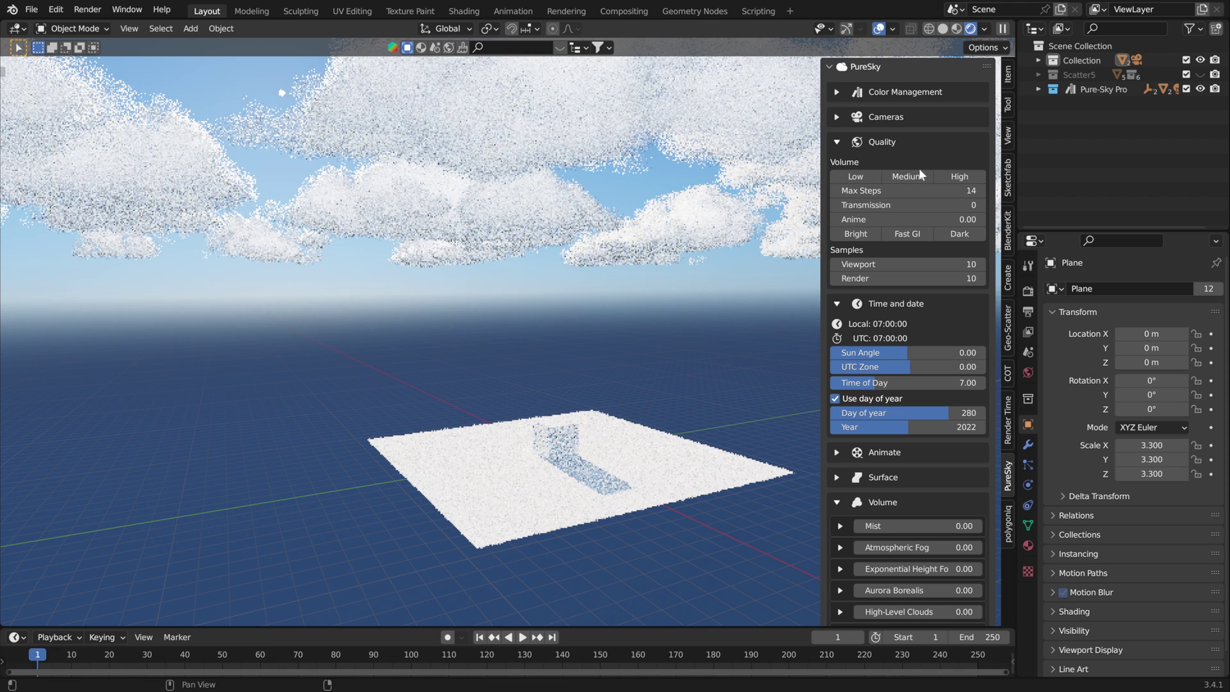
left_click(959, 176)
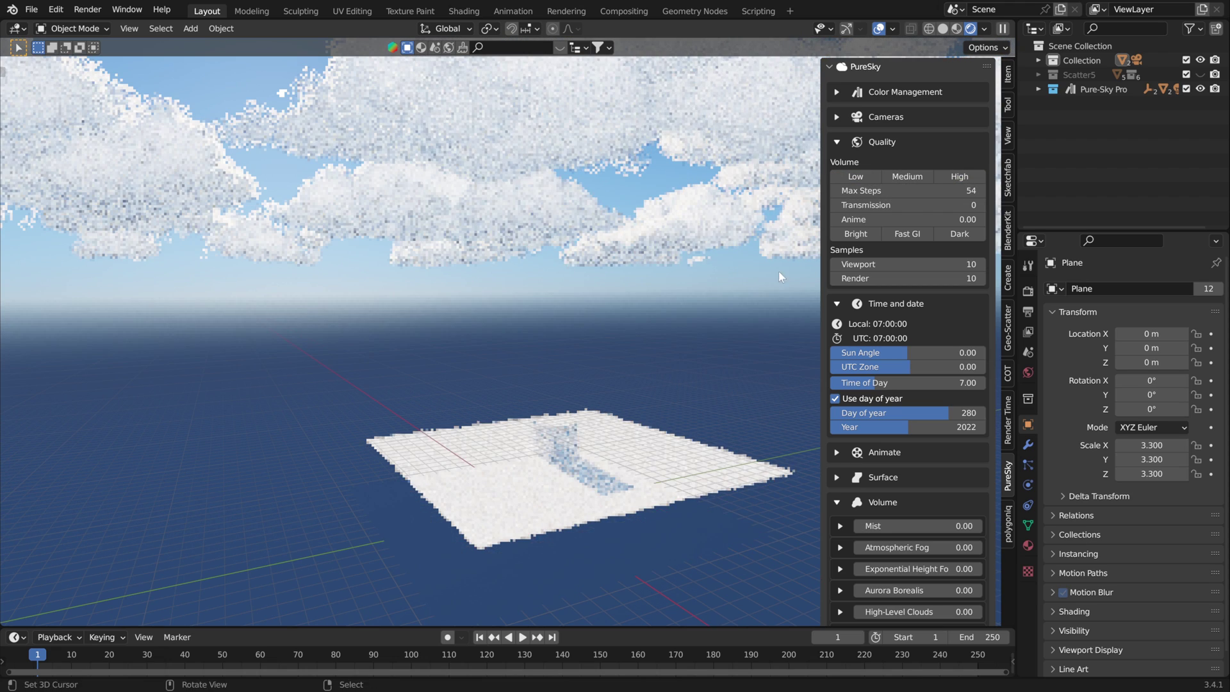
scroll(800, 274, "up", 2)
middle_click_drag(485, 319, 493, 293)
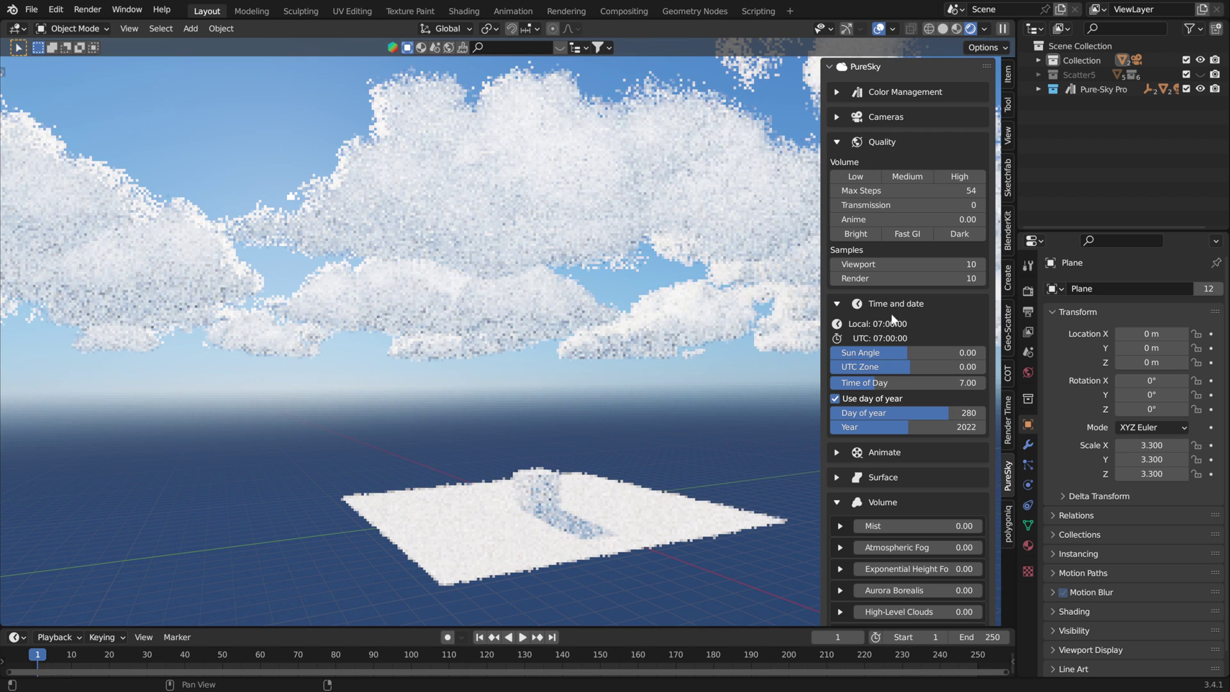
left_click(882, 264)
type("50")
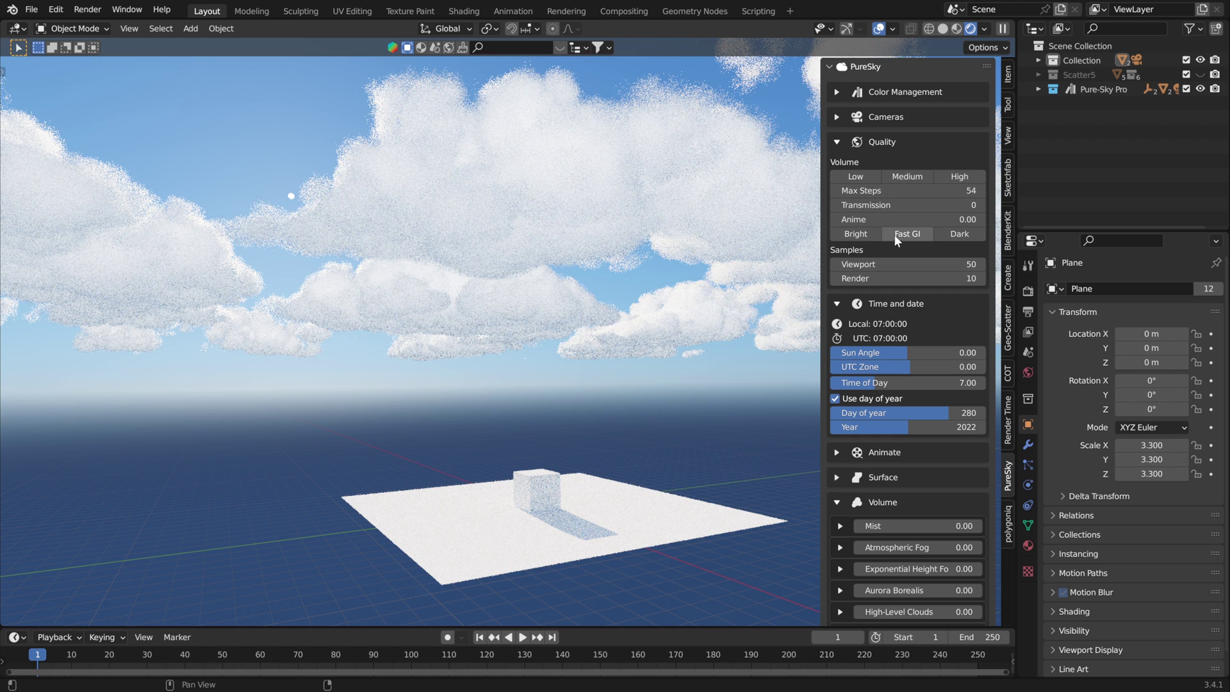
Step: Compare the Bright, Fast GI and Dark volume lighting presets on the clouds, and apply Fast GI
left_click(859, 233)
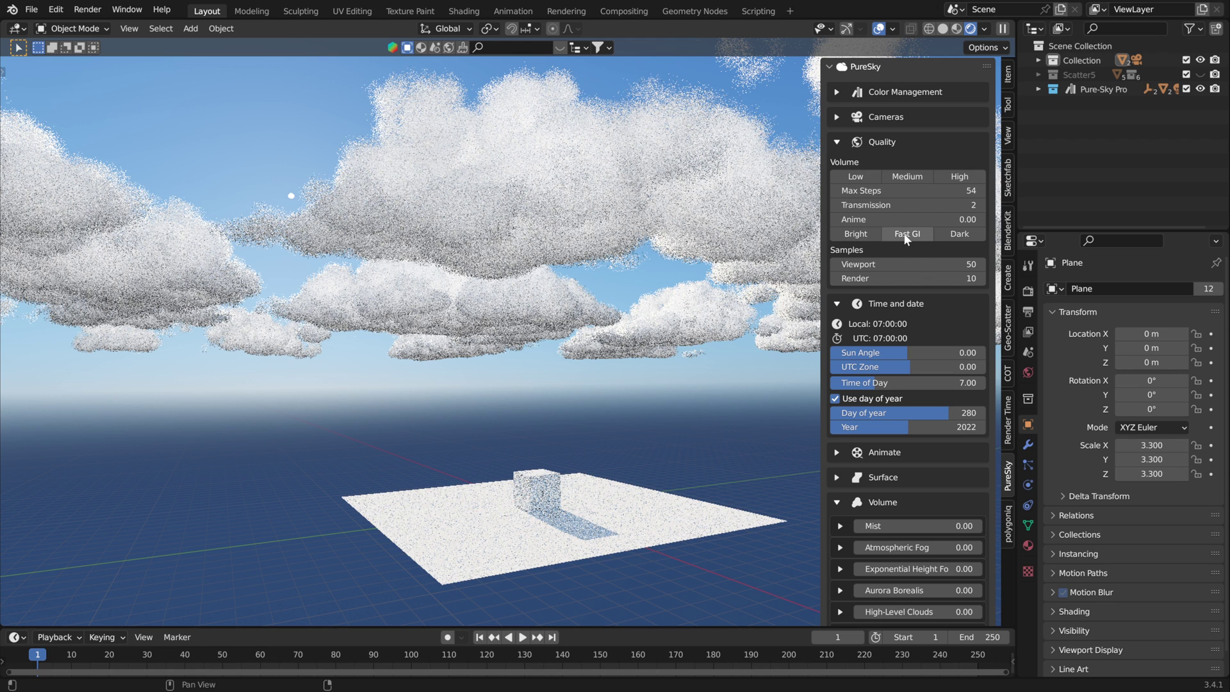
left_click(906, 234)
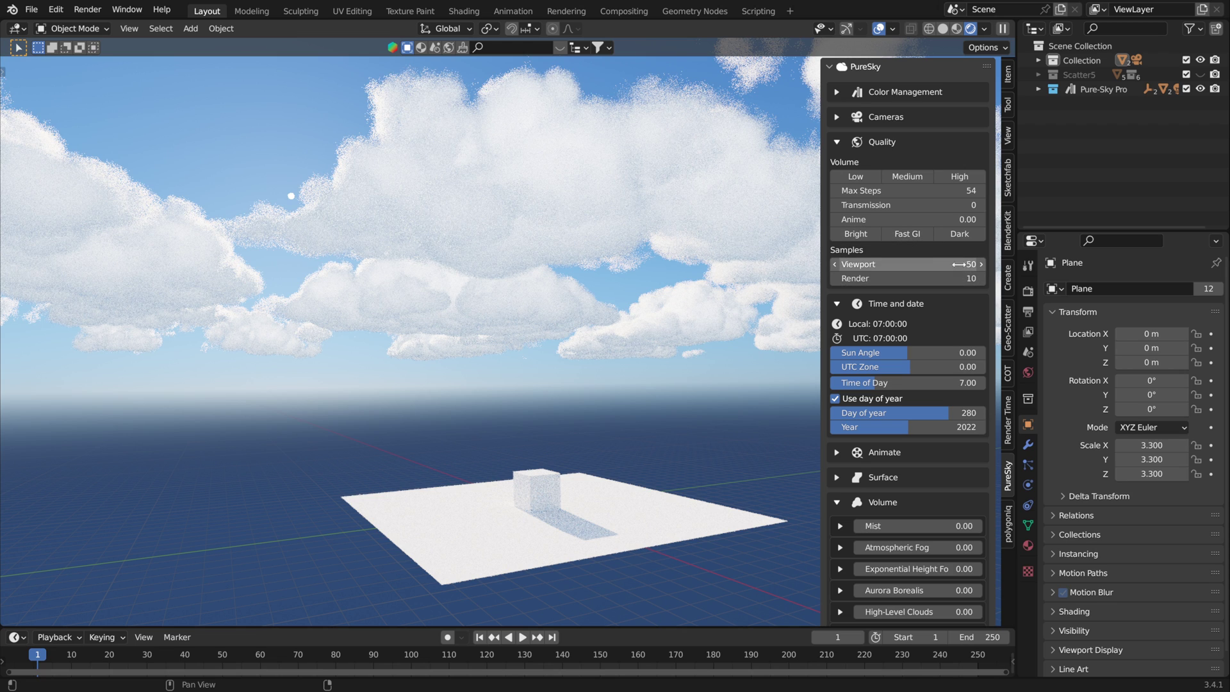
left_click(964, 236)
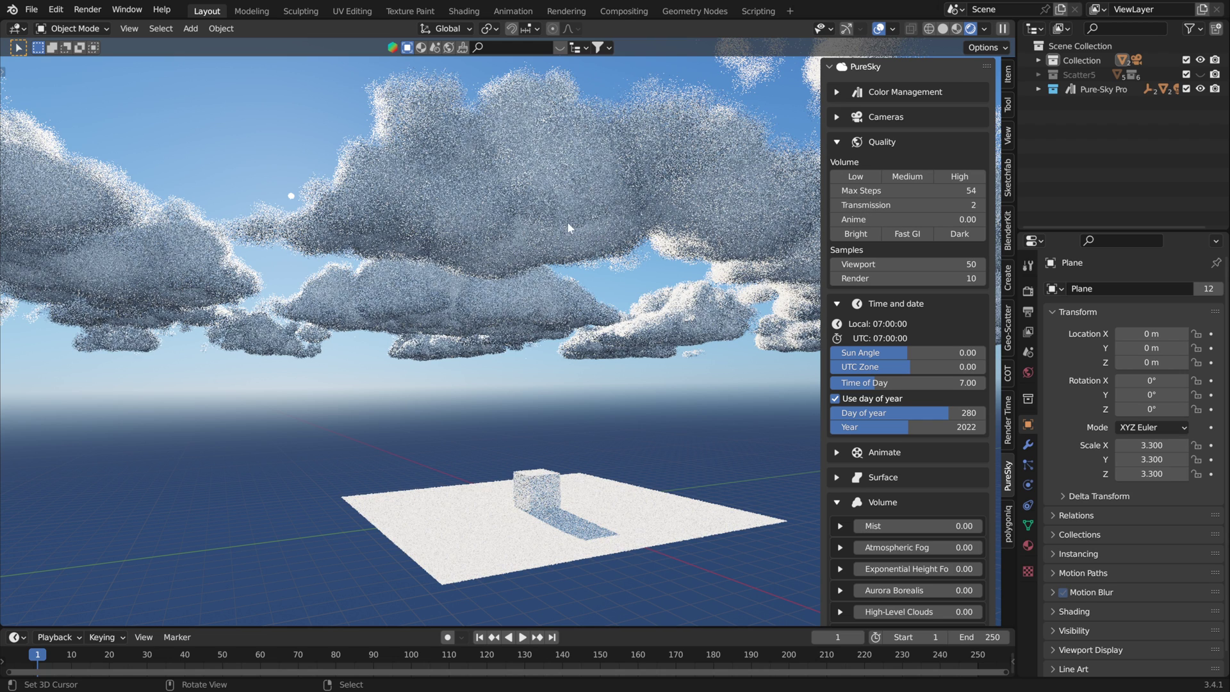
left_click(961, 235)
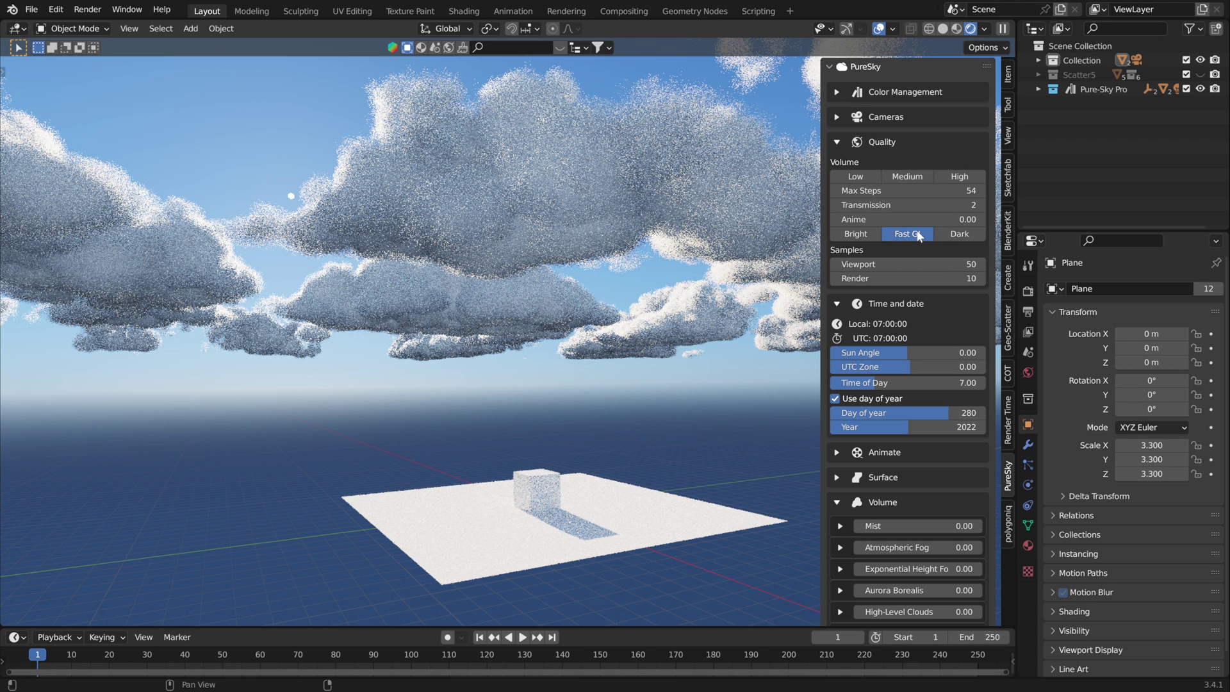
Step: Apply the Fast GI volume lighting preset, and compare the Low and Medium volume quality presets, ending on Medium
left_click(919, 234)
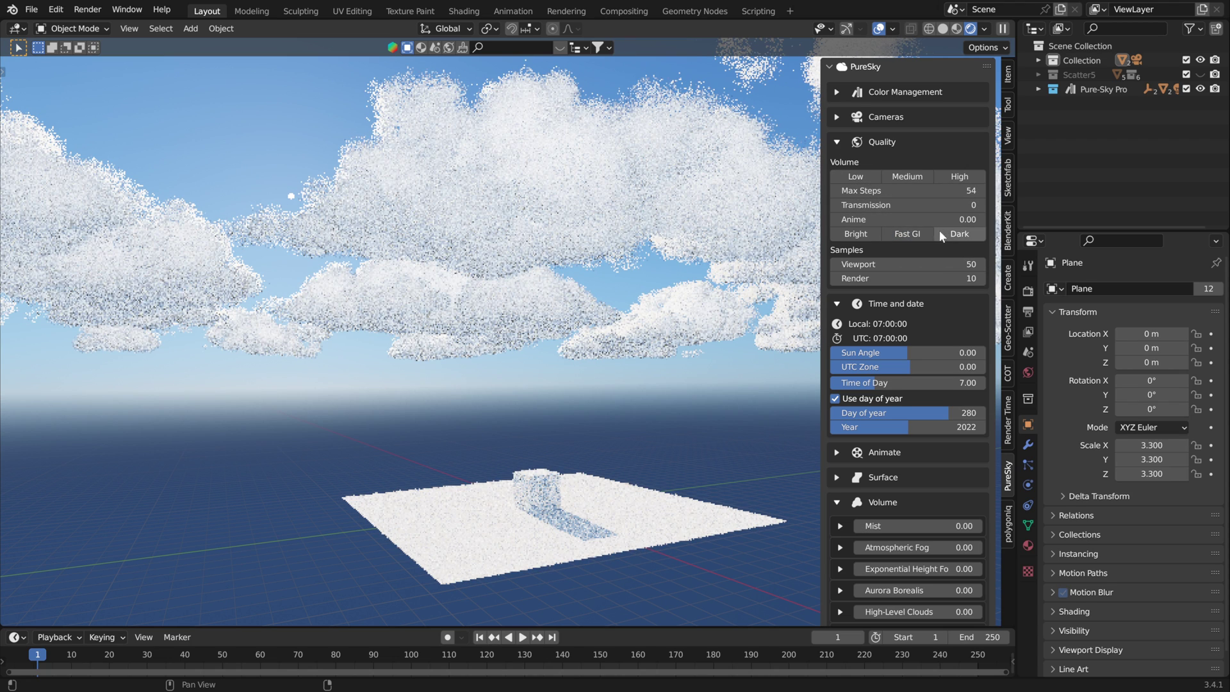
left_click(909, 234)
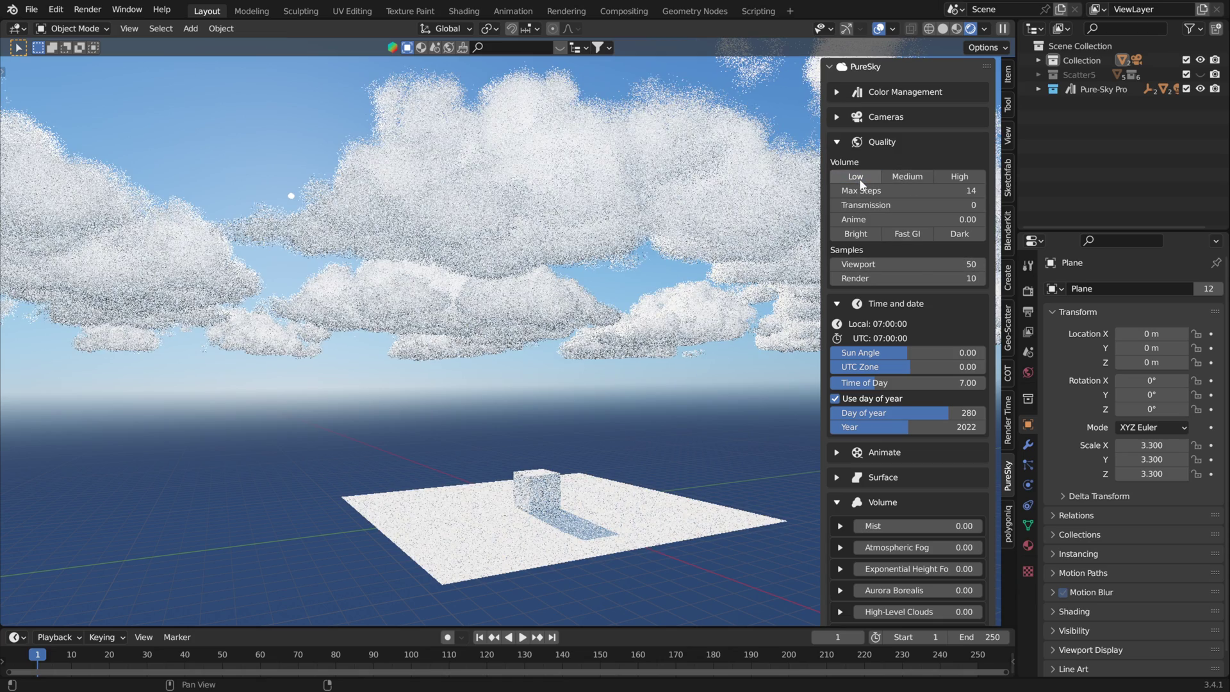
left_click(859, 179)
left_click(901, 178)
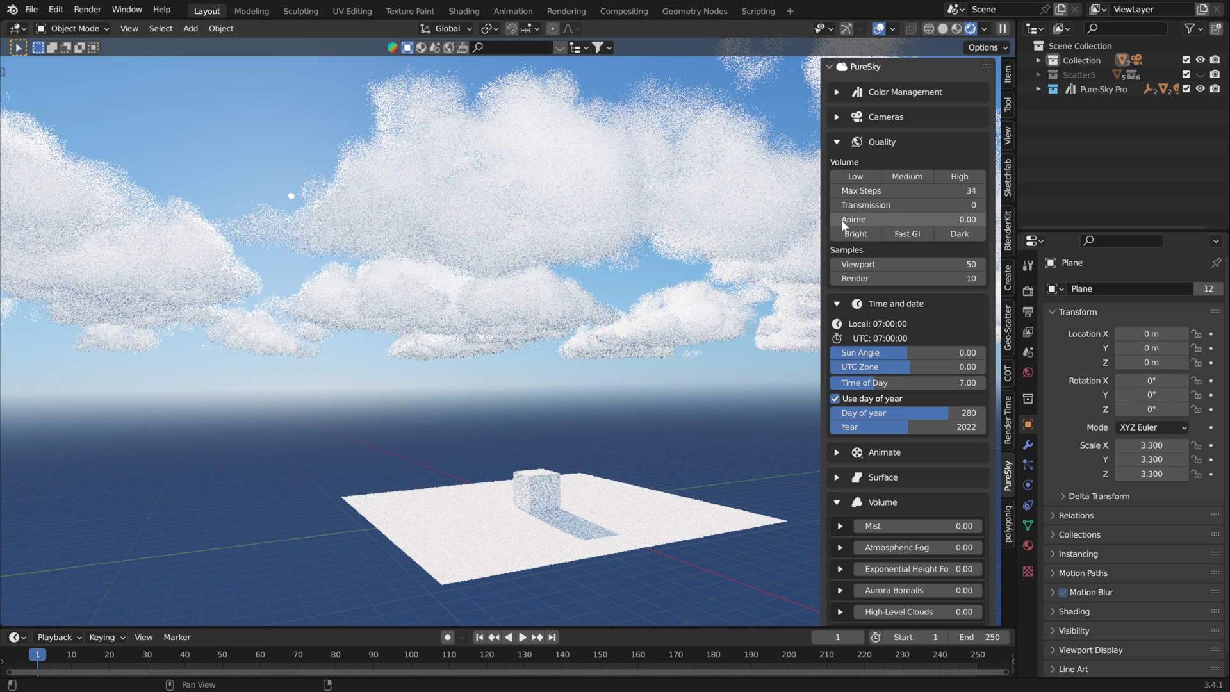
Step: Try the volume Anime setting at 1.00 on the clouds, and reset it to 0
left_click(897, 219)
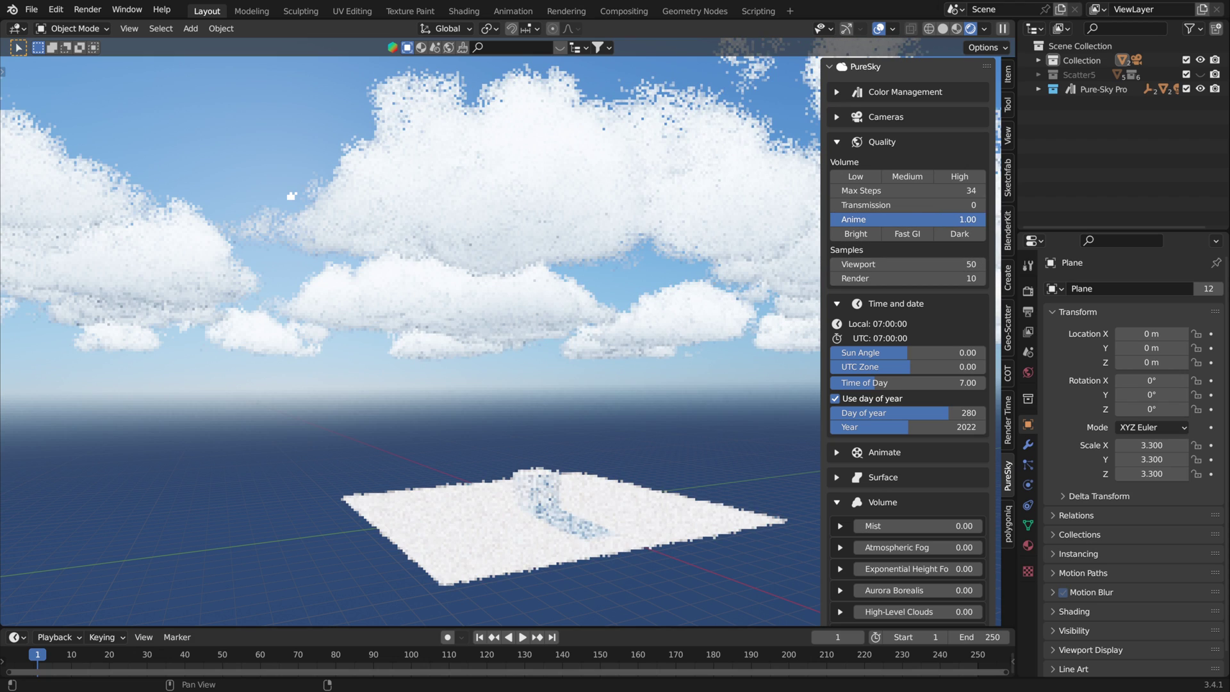
mouse_move(409, 348)
middle_mouse_down()
mouse_move(436, 340)
mouse_move(406, 348)
middle_mouse_up()
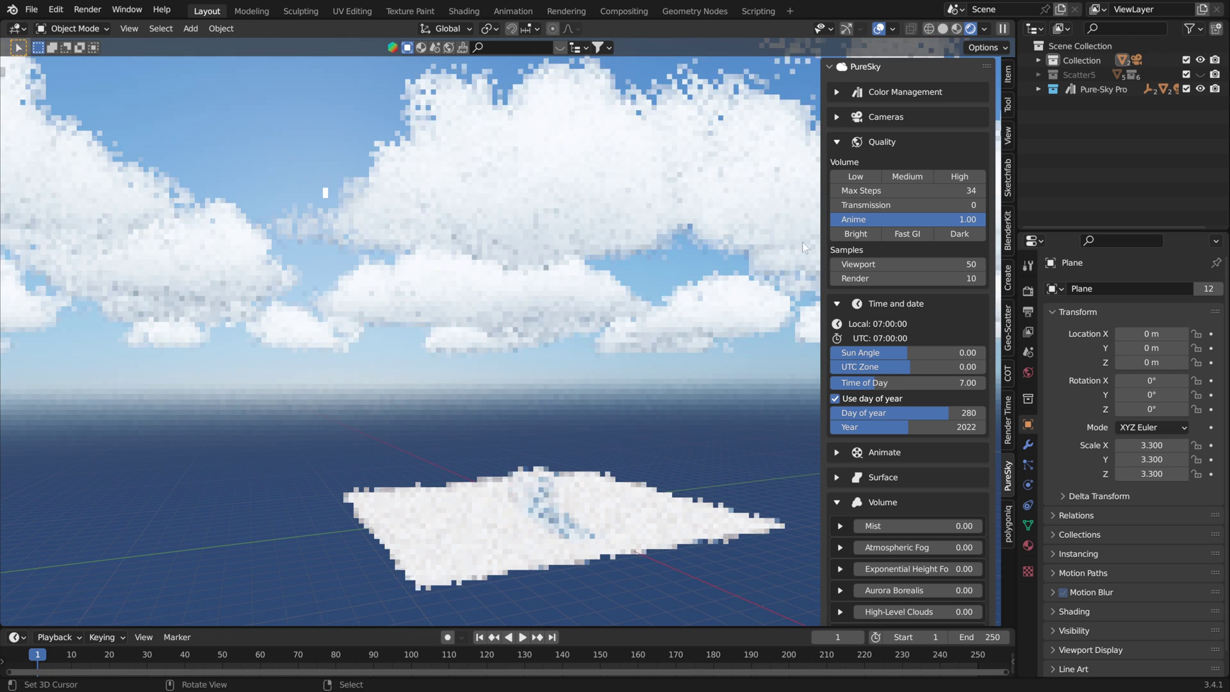
left_click_drag(875, 219, 754, 219)
Step: Switch the volume quality to the Low preset with 14 max steps, and collapse all the PureSky sections
left_click(837, 141)
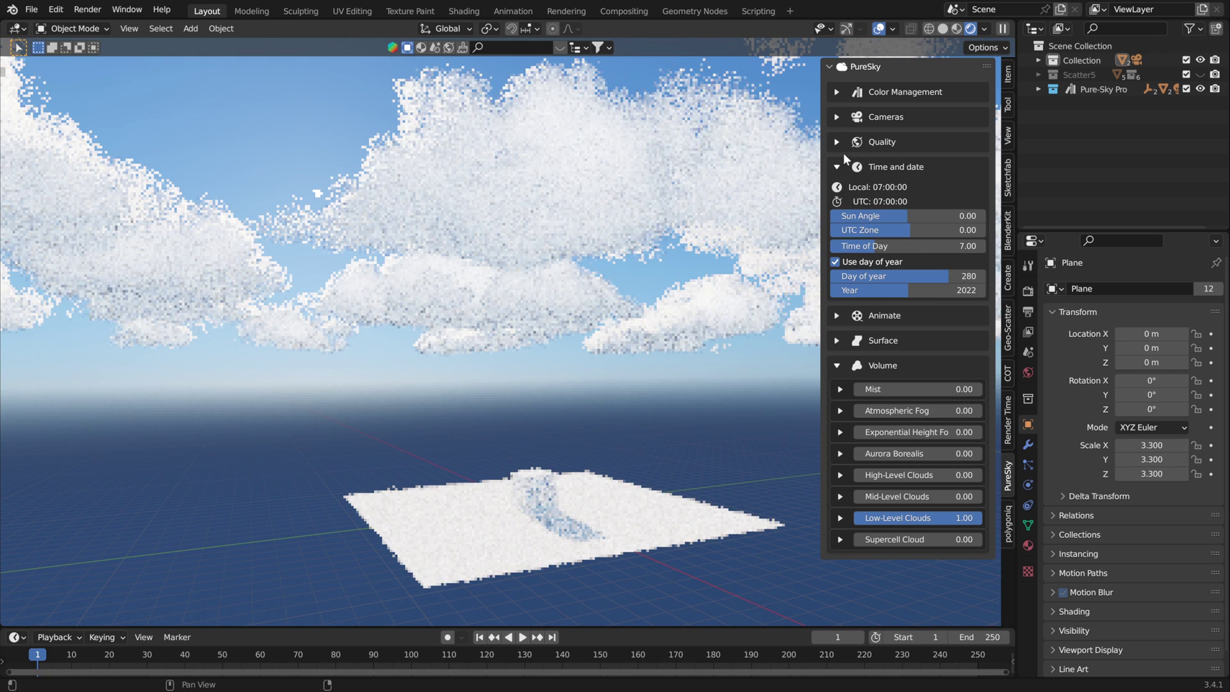
left_click(836, 168)
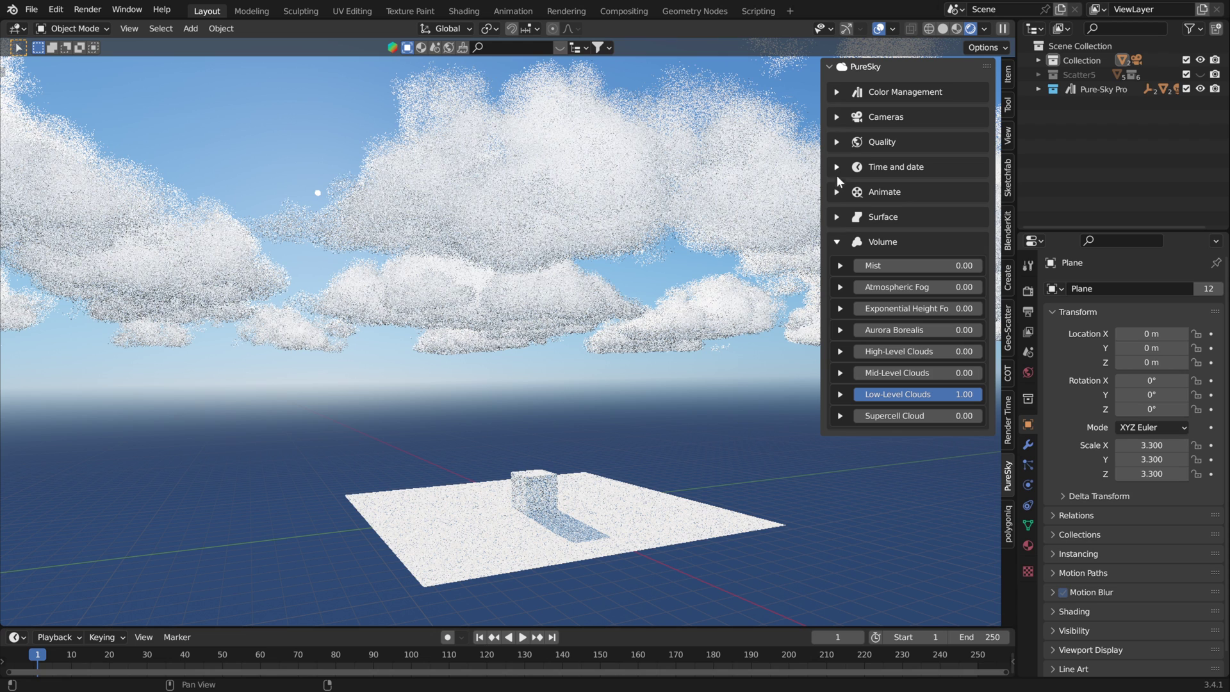
left_click(836, 241)
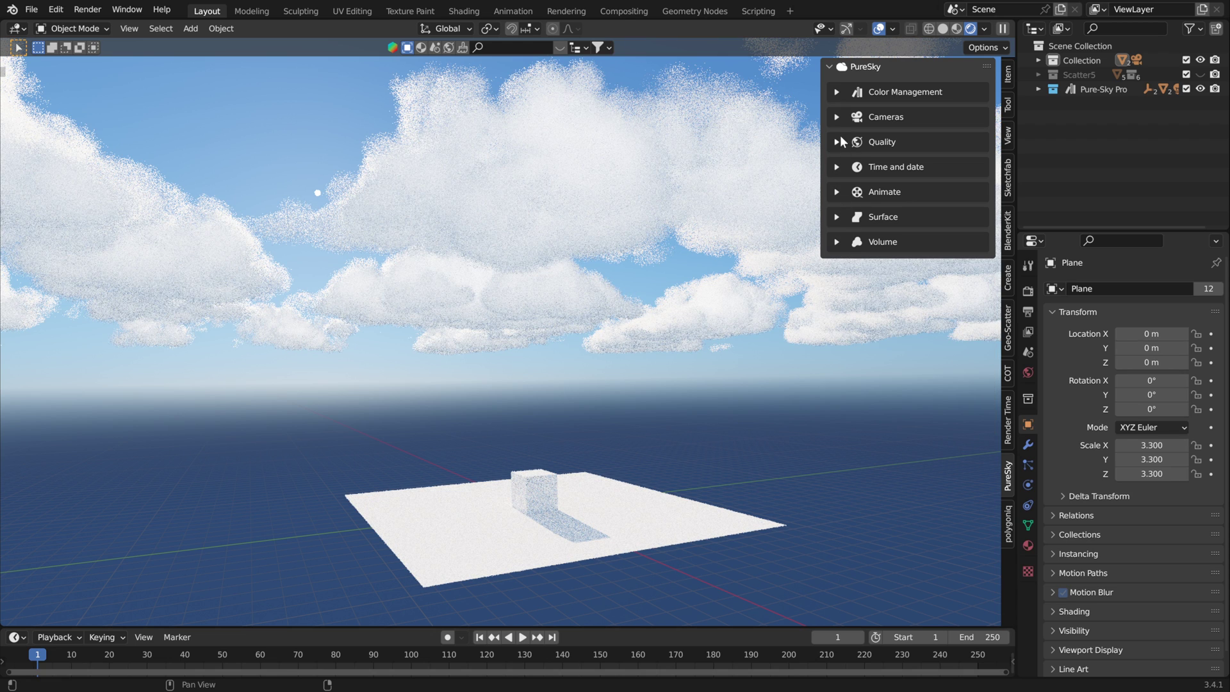
left_click(836, 141)
left_click(864, 178)
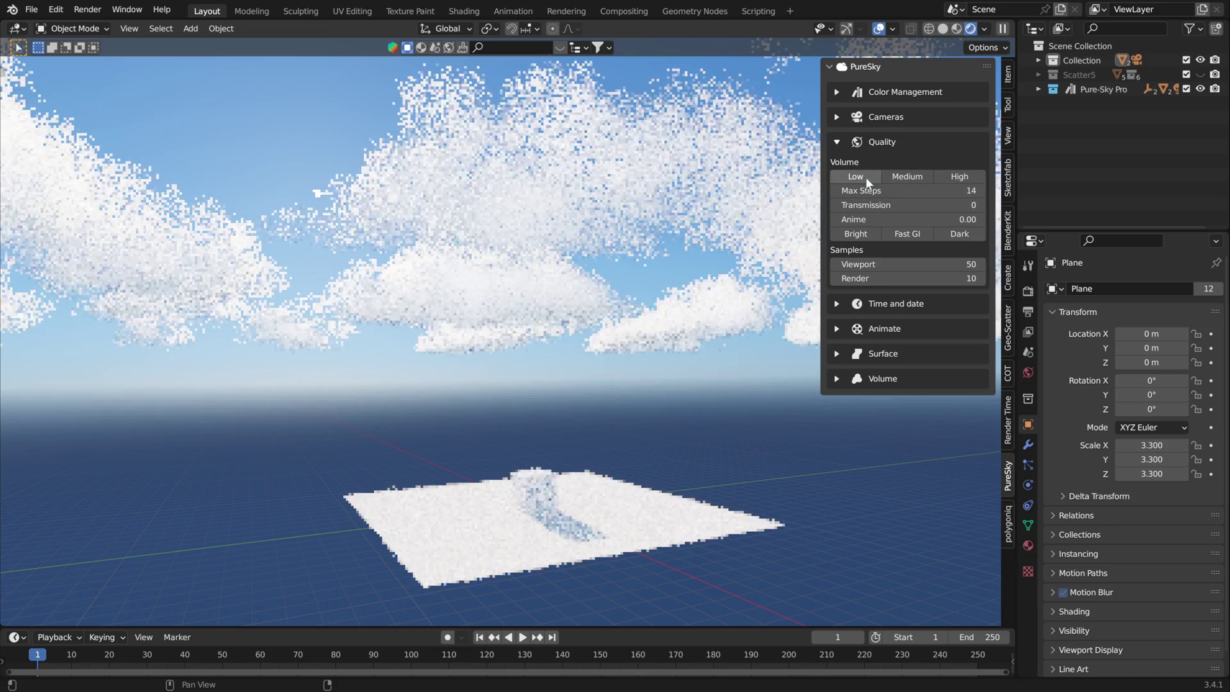
left_click(955, 190)
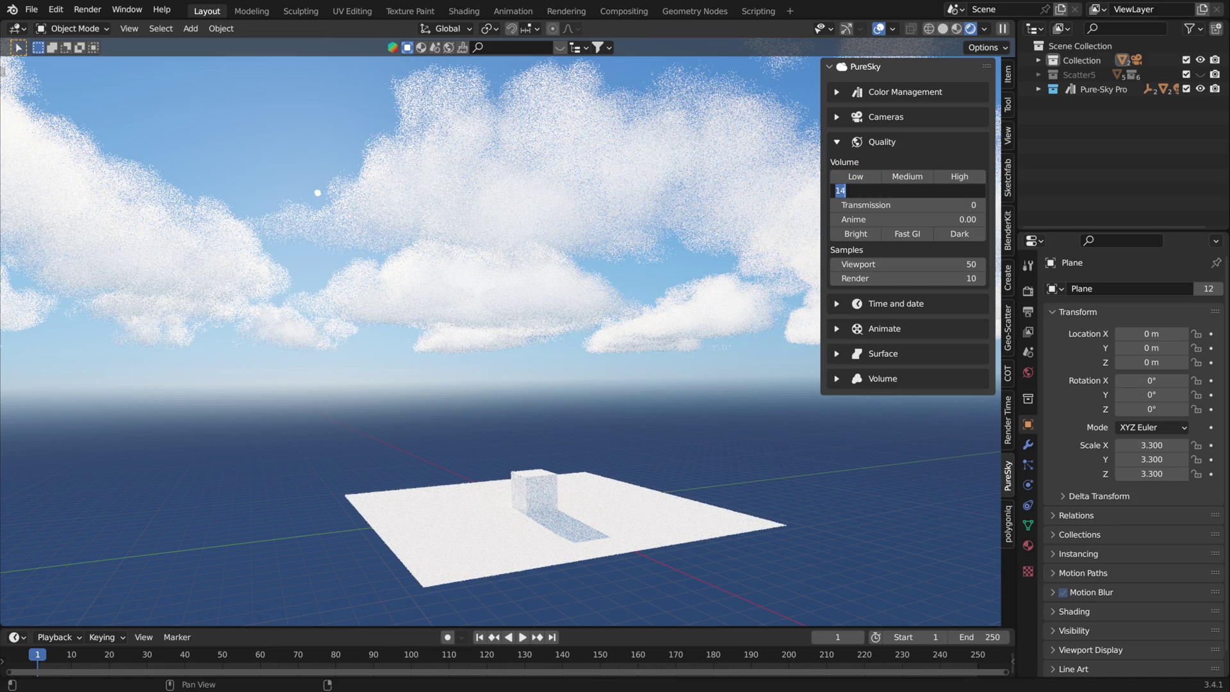
key("Return")
left_click(837, 141)
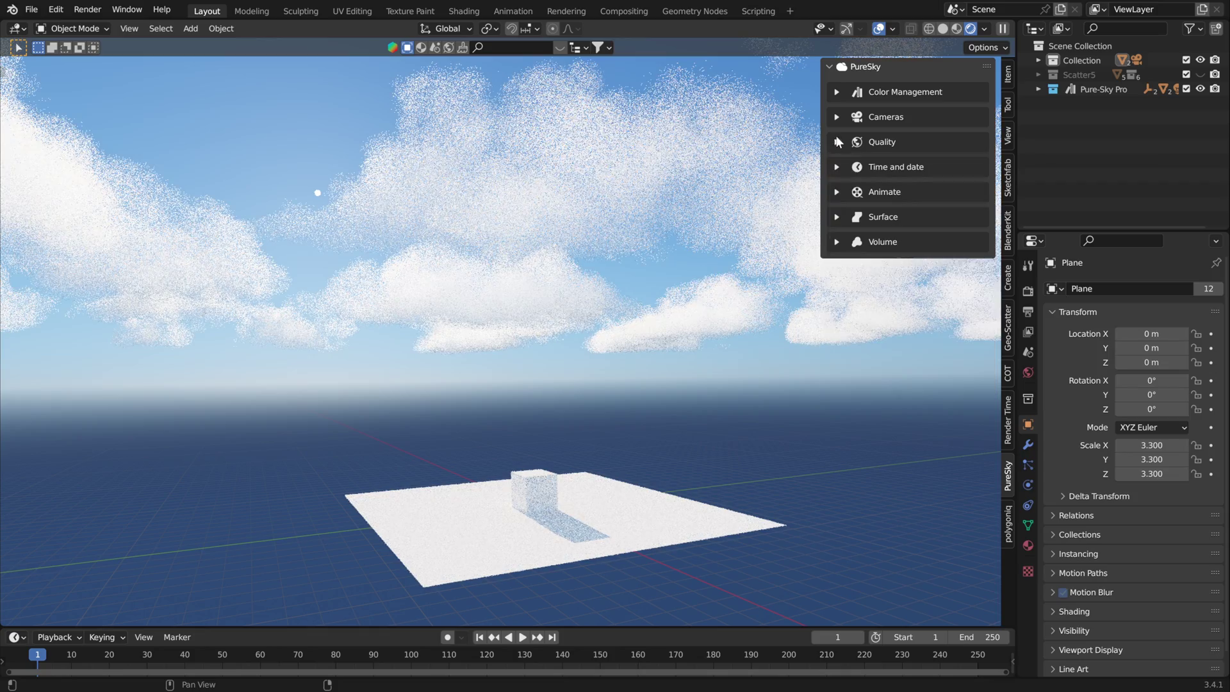
Step: Fly through the sky with Walk Navigation to examine the clouds and the atmosphere from high altitude, and return to the starting view
middle_click_drag(419, 378, 414, 375)
middle_click_drag(475, 327, 516, 317)
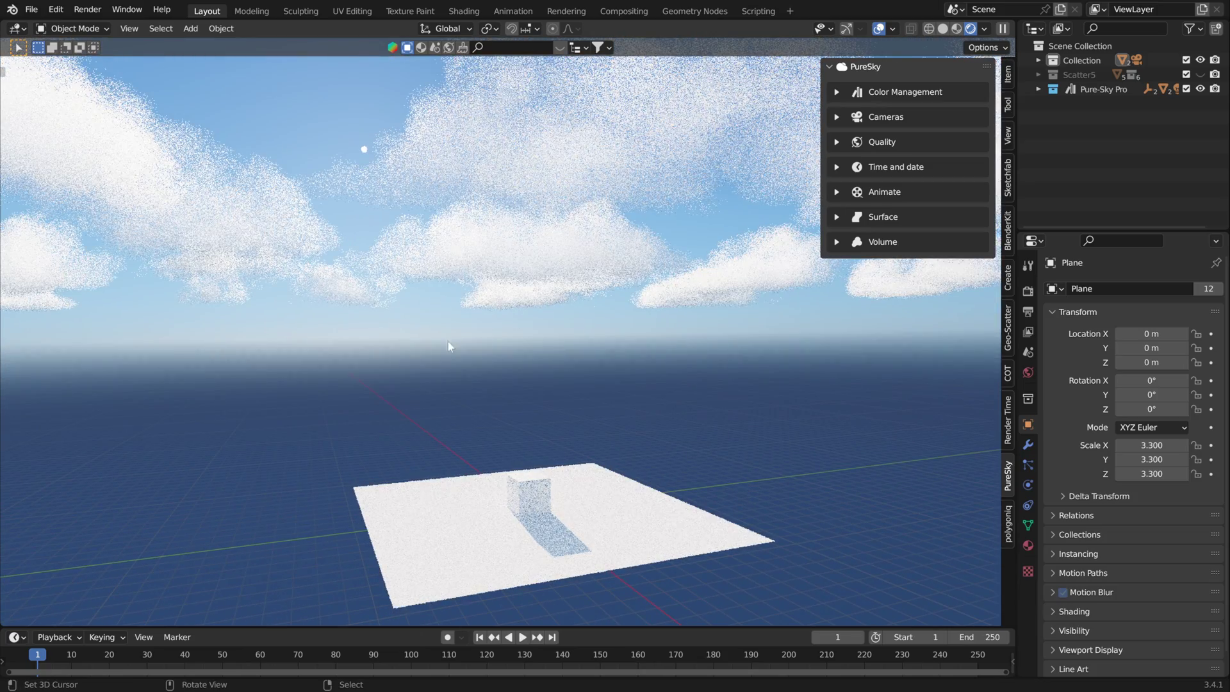
key("F3")
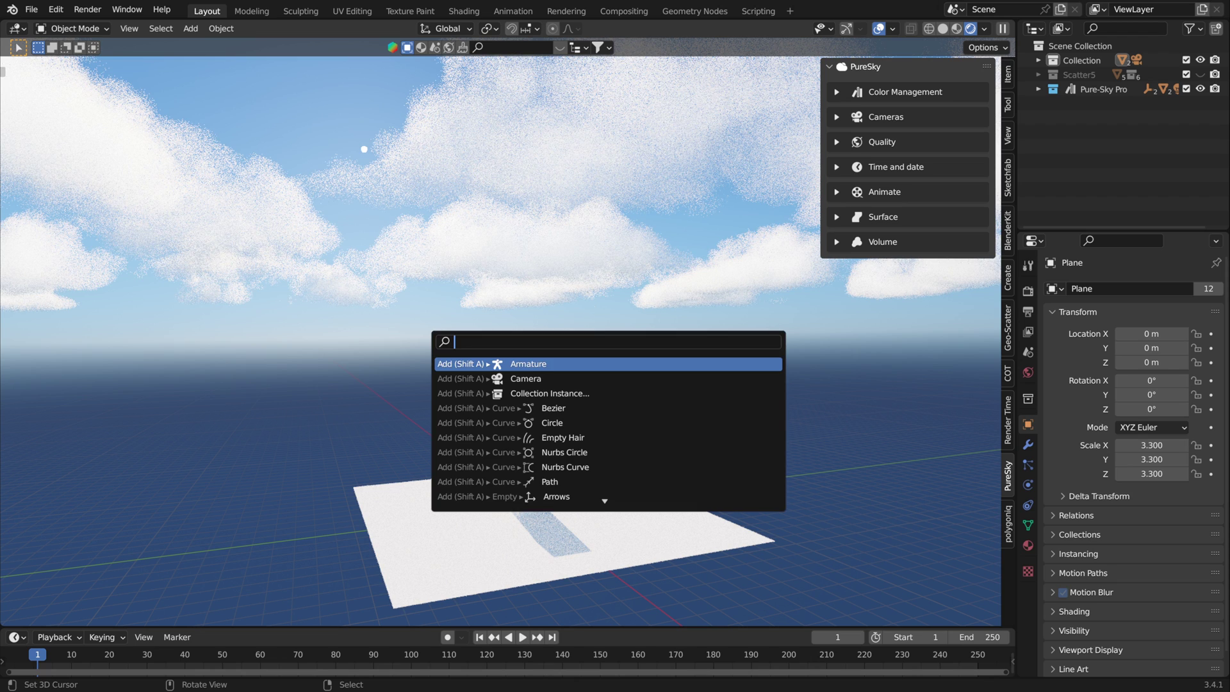
type("walk")
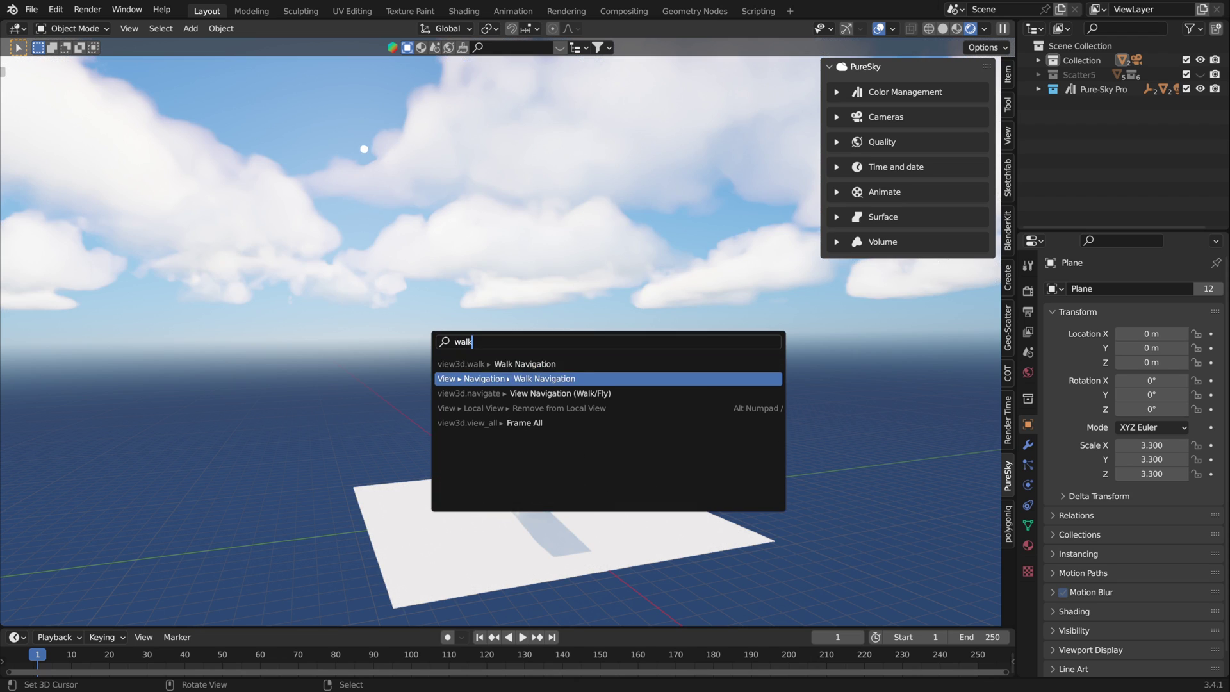
key("Return")
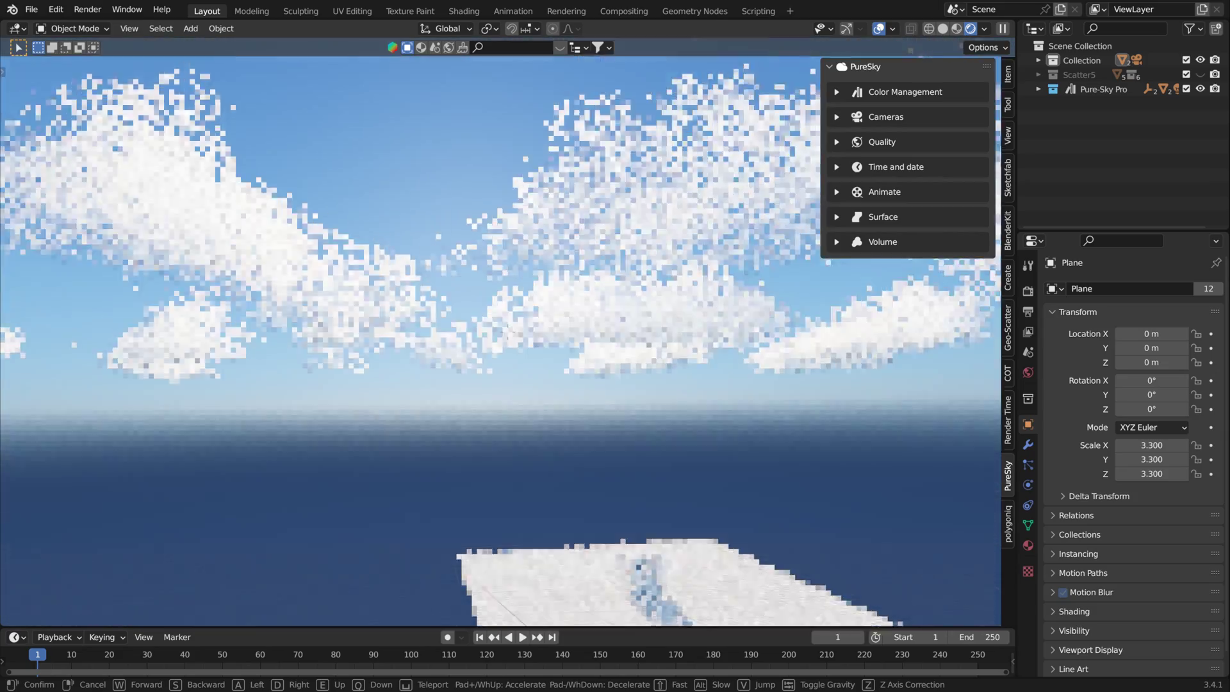
key("w")
key("d")
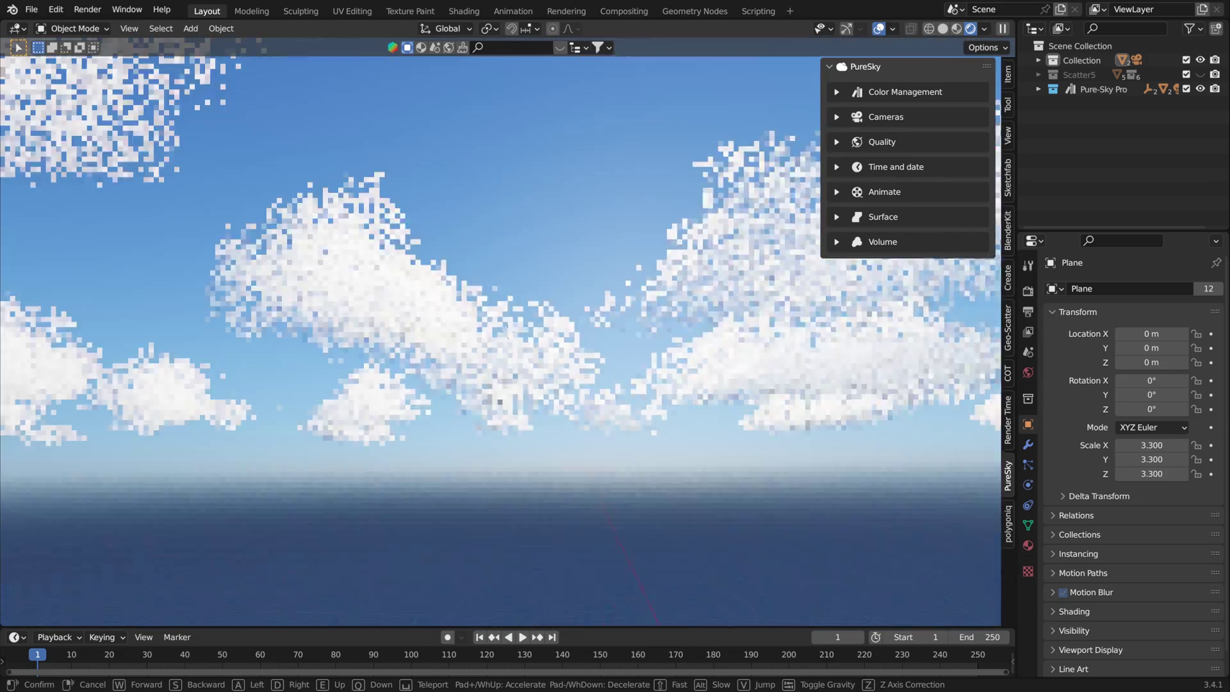
key("w")
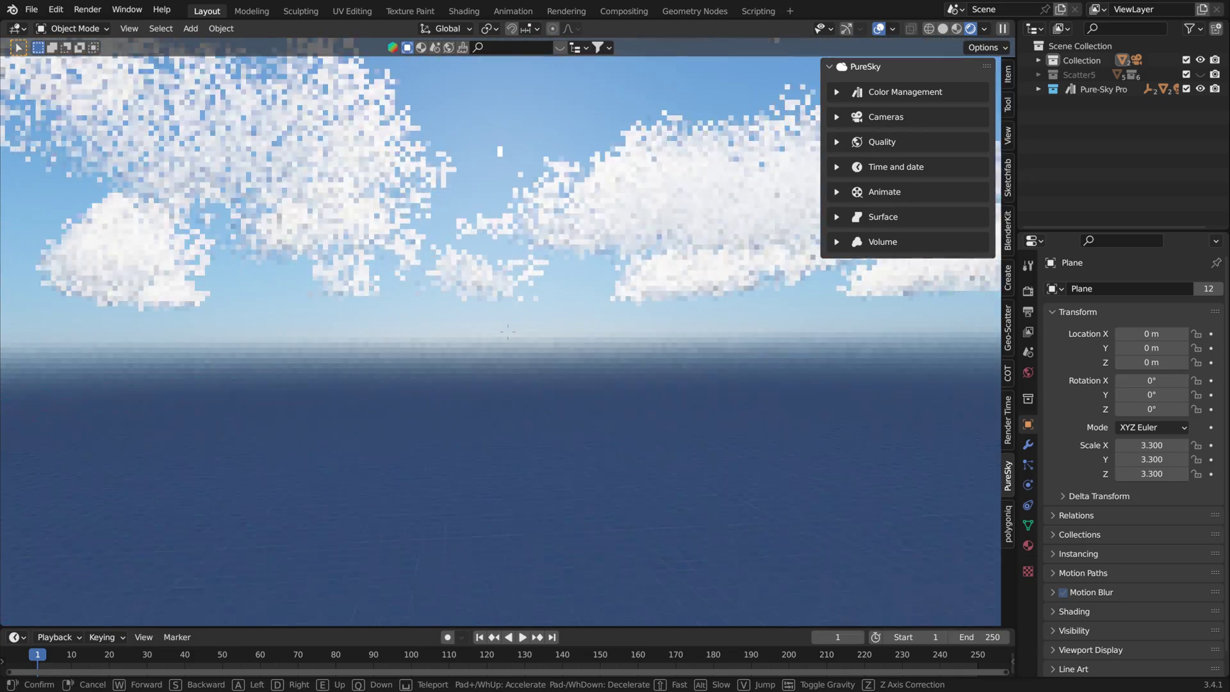
key("s")
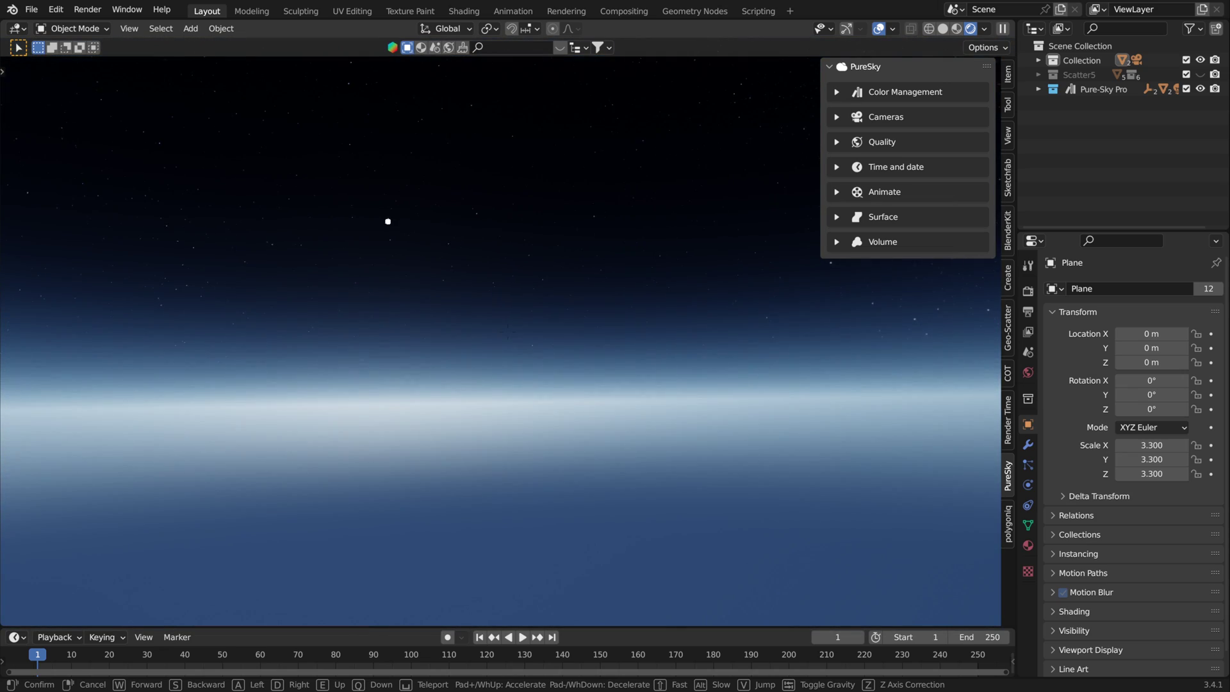
left_click(716, 329)
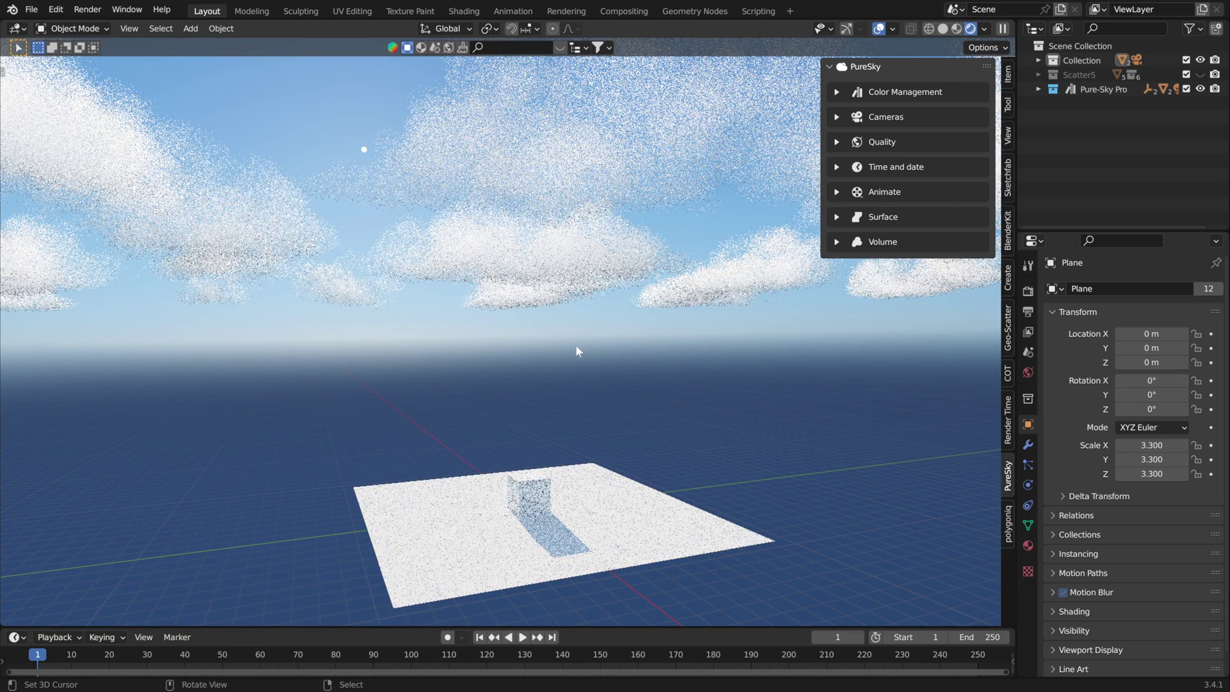
Step: Assign Camera as the FlyCam camera in the PureSky camera settings, and apply Hold Position
middle_click_drag(525, 439, 539, 437)
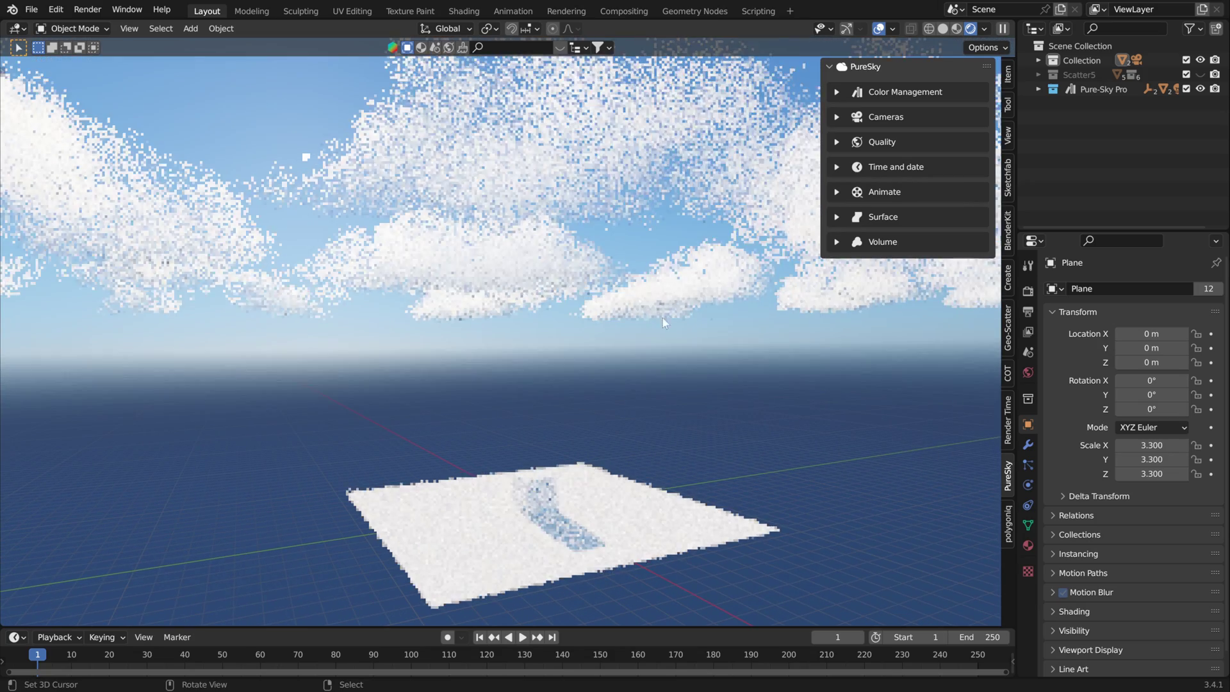
left_click(838, 117)
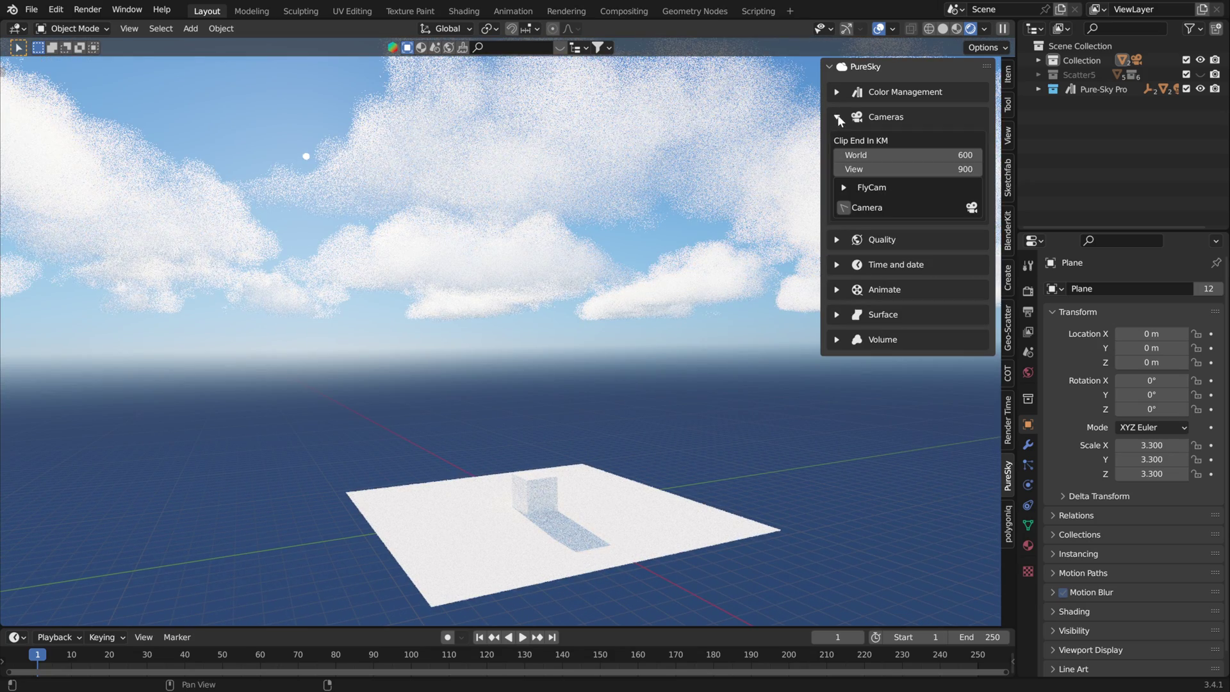
left_click(845, 188)
left_click(891, 204)
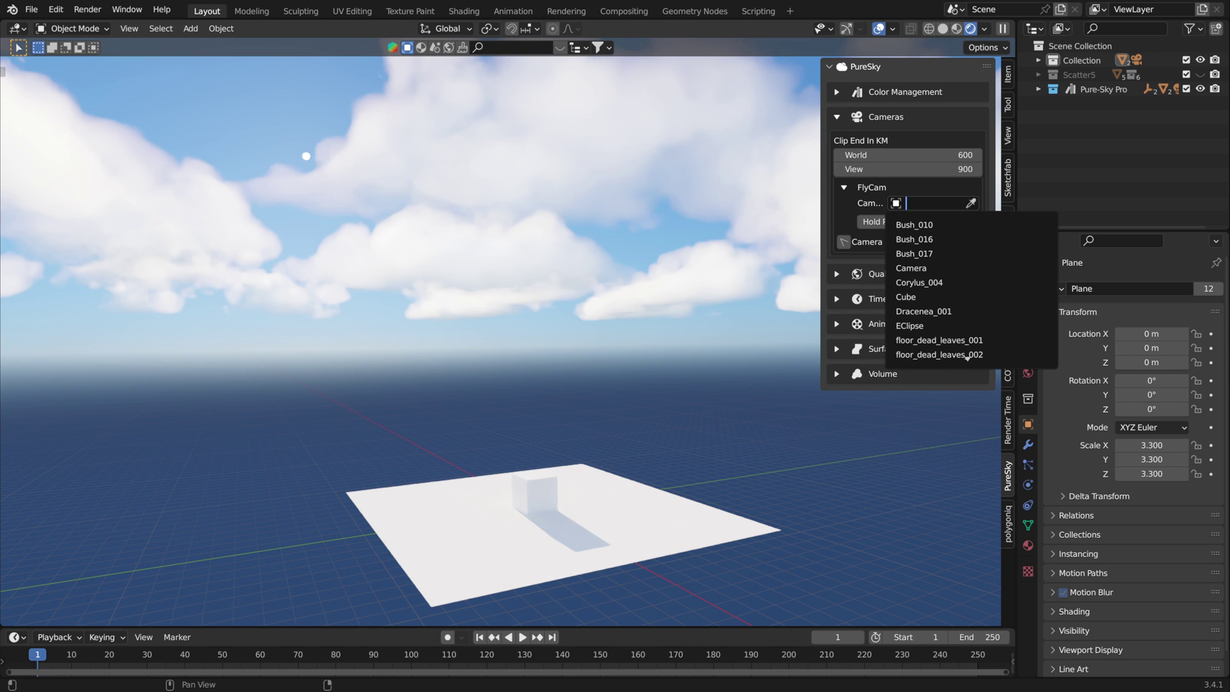
left_click(923, 267)
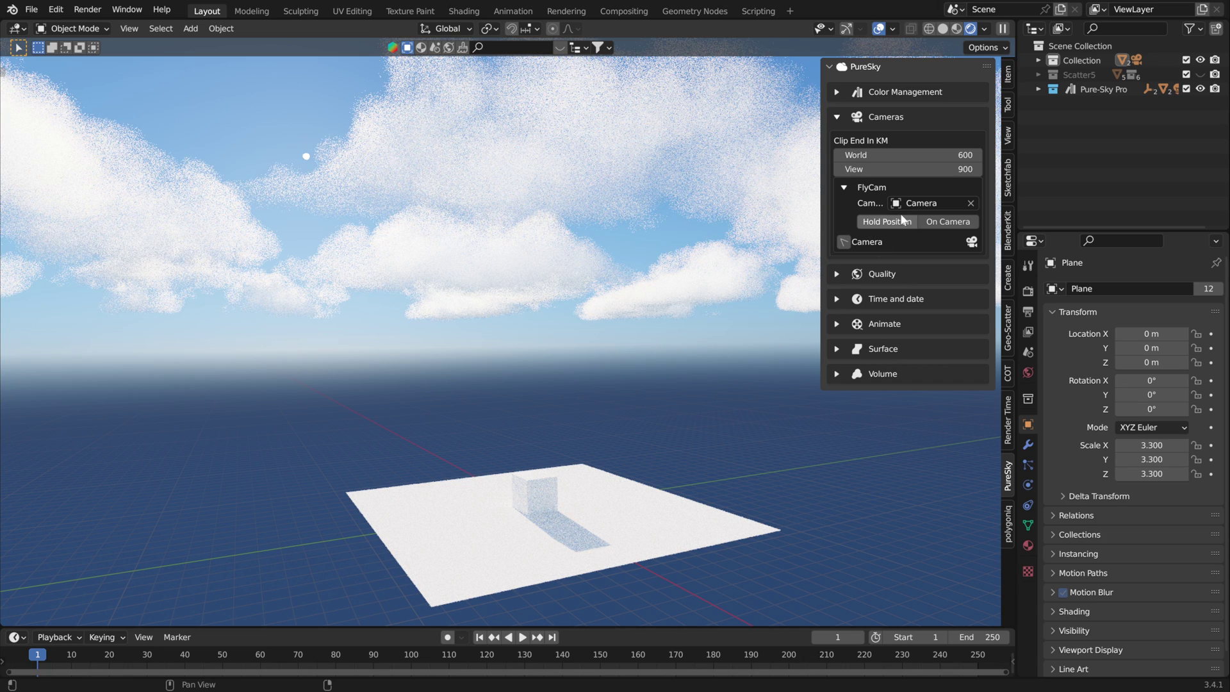
left_click(881, 220)
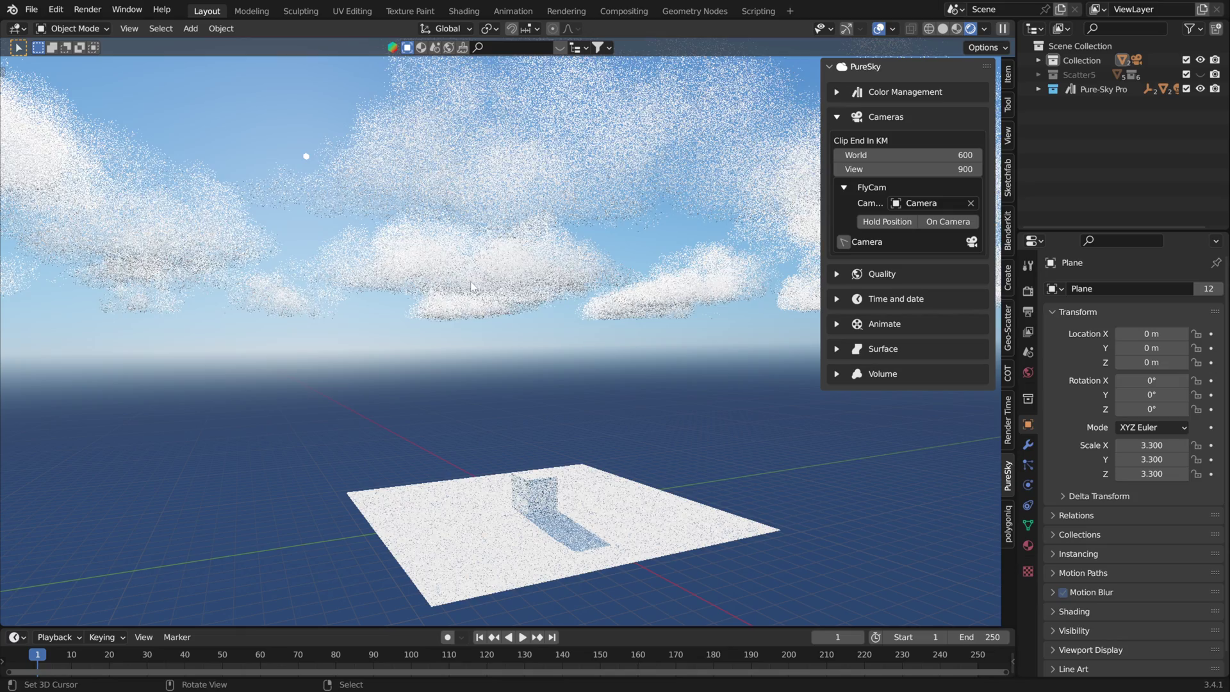
Step: Align the active camera to the current view of the plane and clouds
key("KP_0")
key("KP_0")
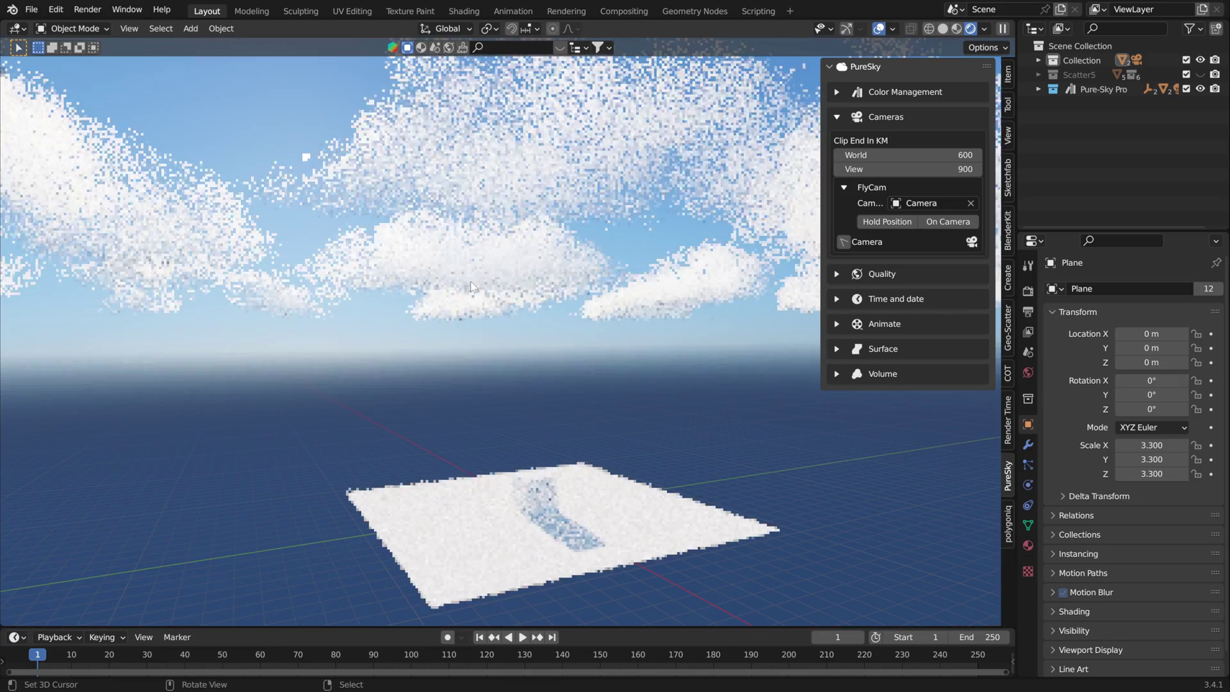
key("ctrl+alt+KP_0")
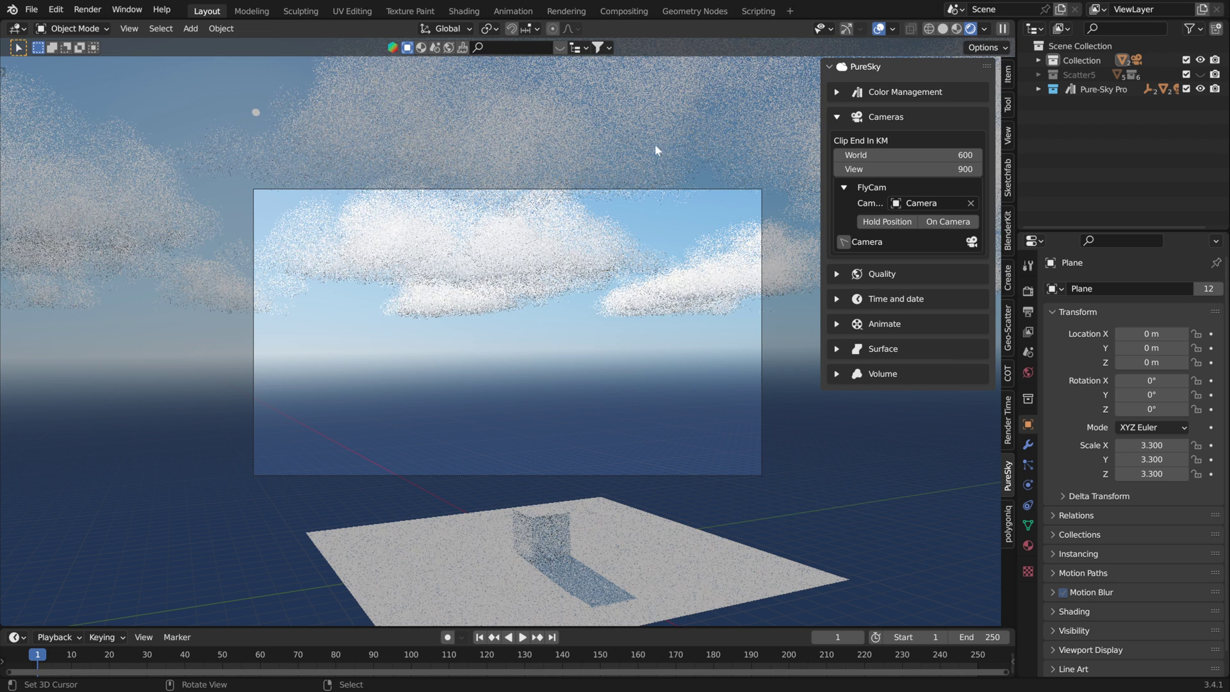
Step: Select the camera and set its focal length to 20 mm
left_click(645, 190)
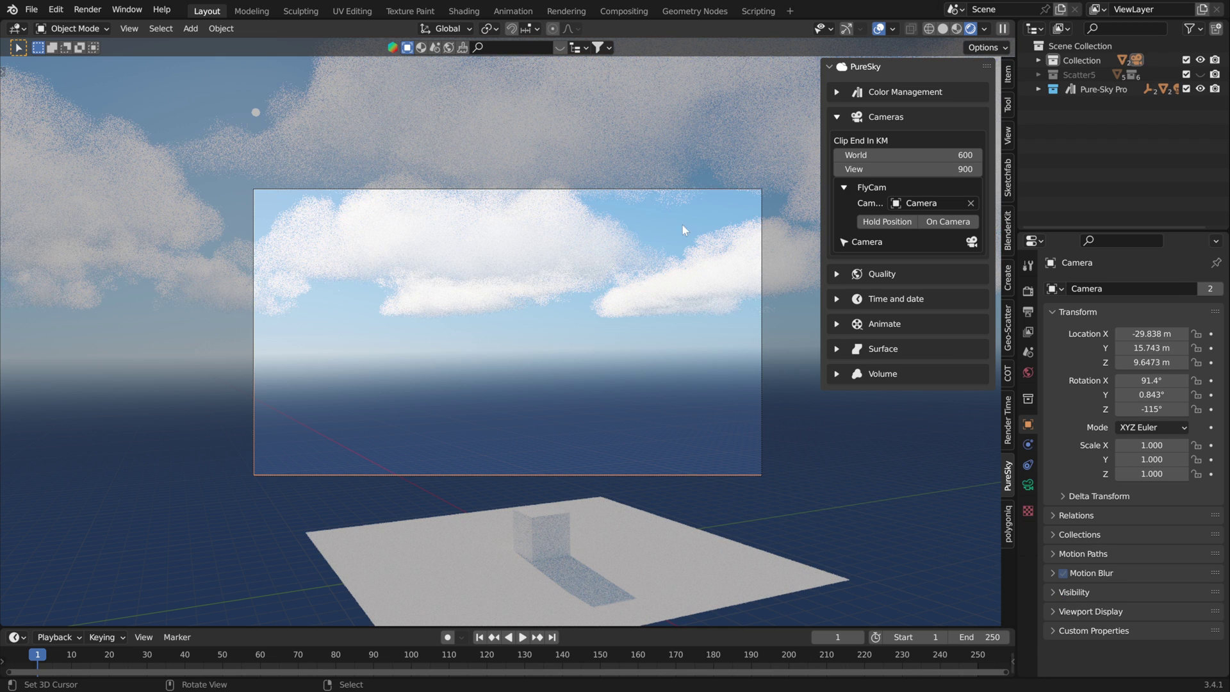
left_click(1029, 484)
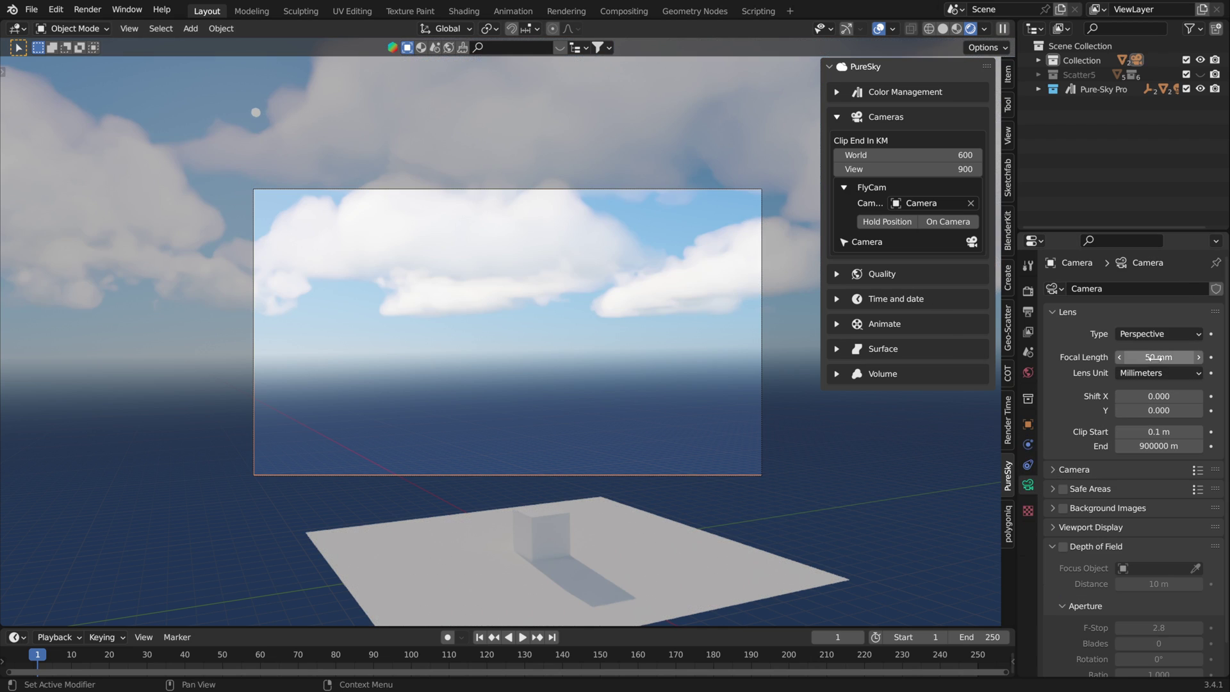
key("Return")
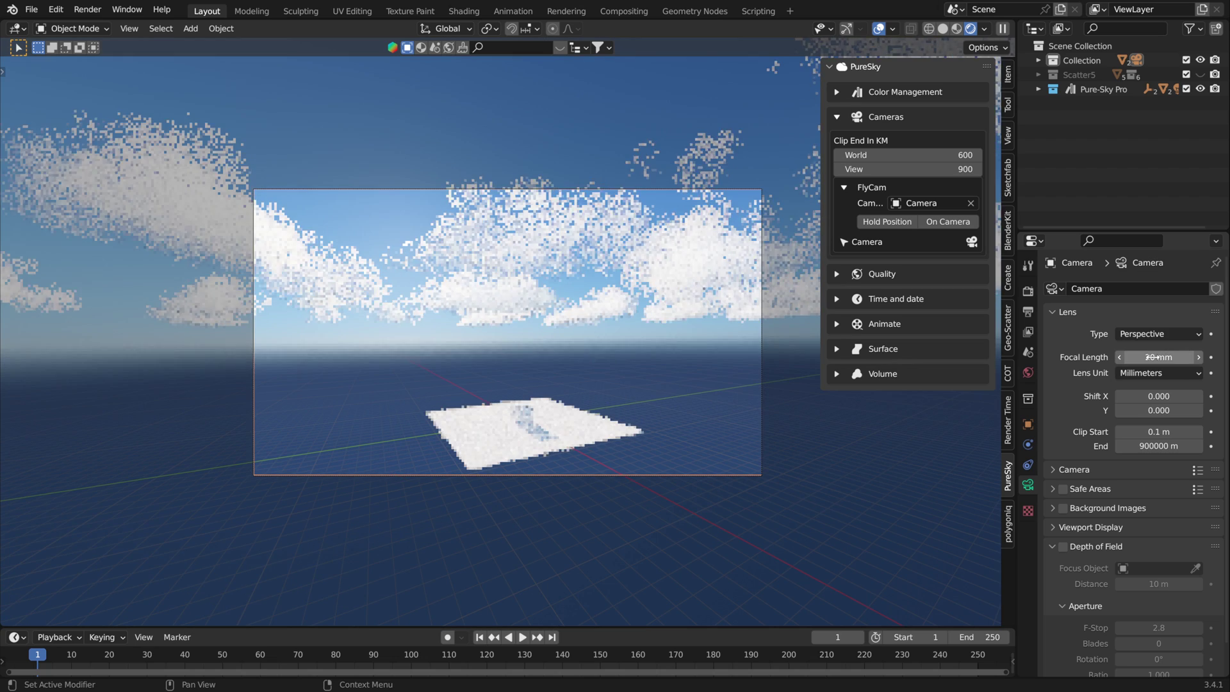
scroll(481, 348, "up", 2)
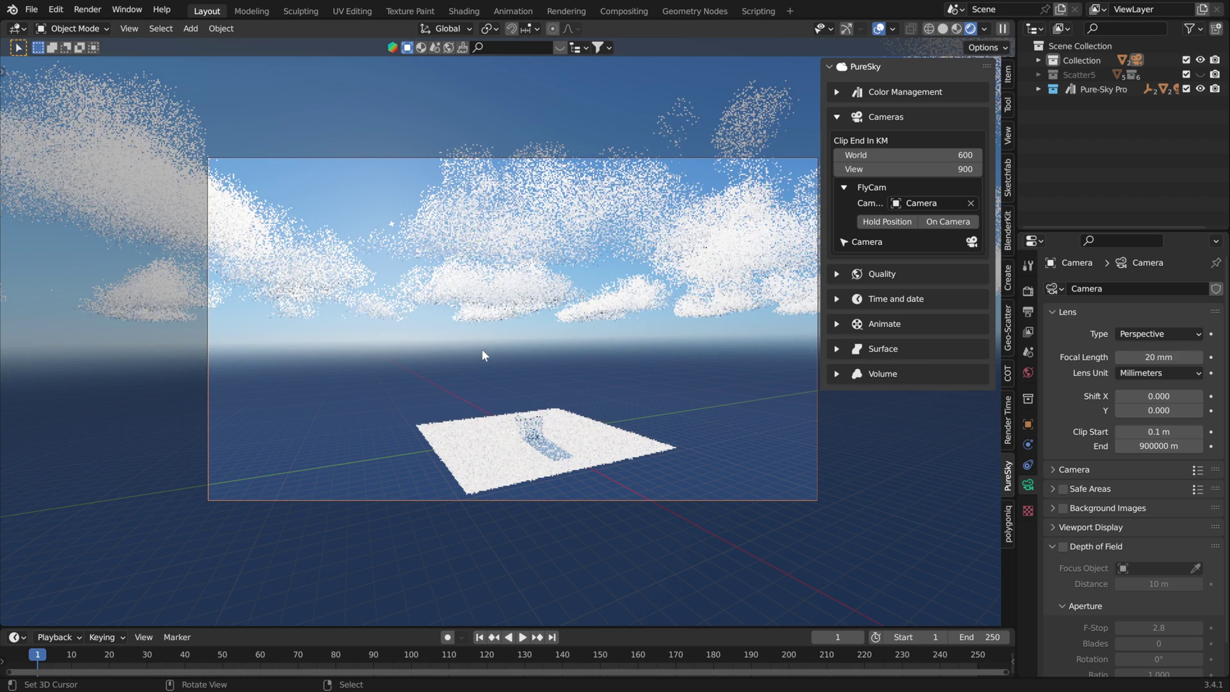
Step: Set the camera's passepartout opacity to 1.000, and centre the camera frame in the viewport
left_click(1052, 533)
left_click_drag(1157, 631, 1201, 632)
scroll(647, 373, "down", 1)
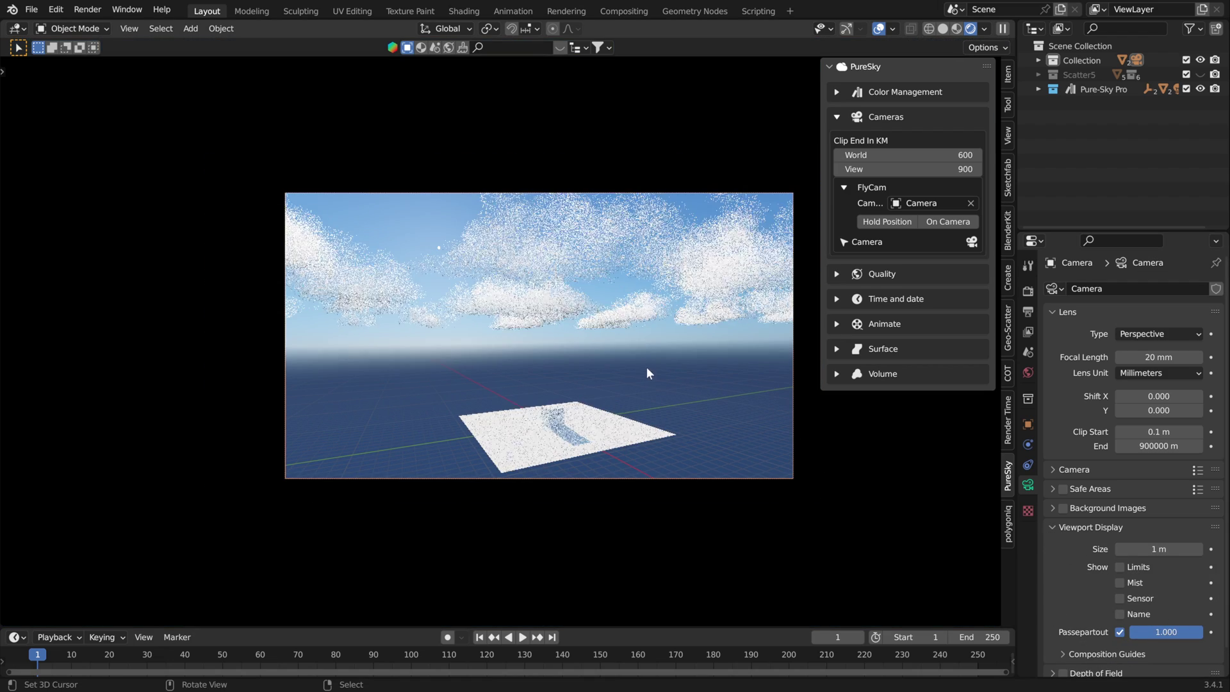
middle_click_drag(647, 368, 513, 360, "shift")
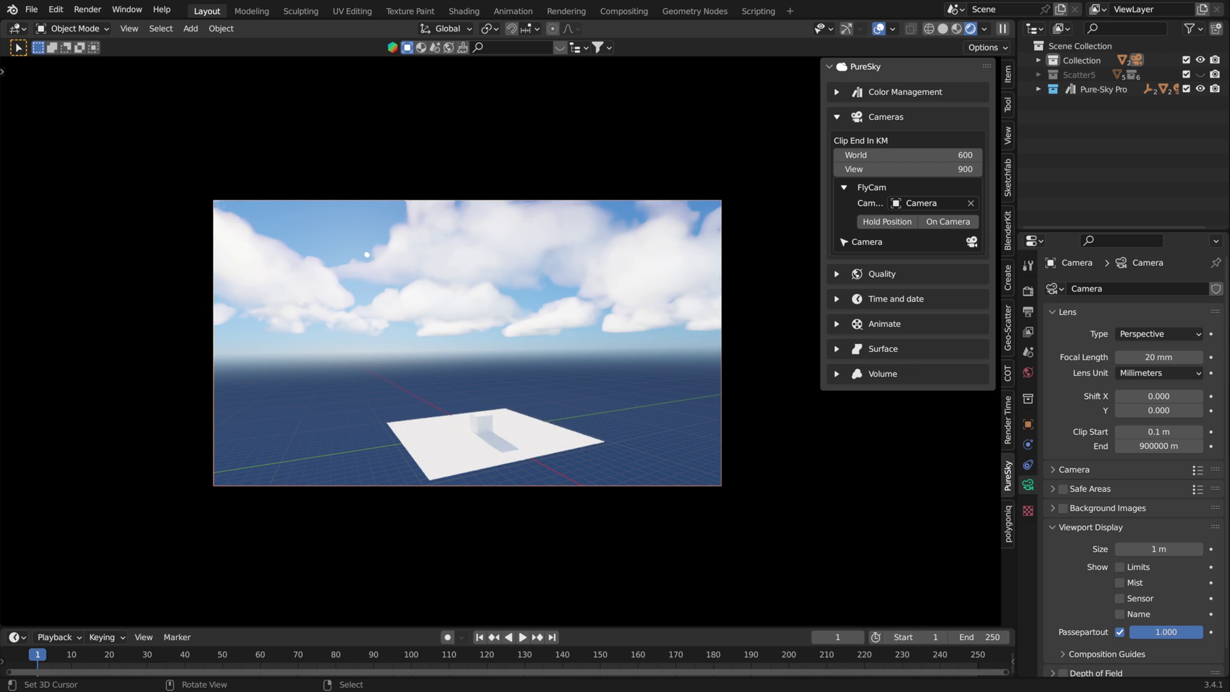
Step: Fly the camera through and above the clouds with Walk Navigation to inspect them, and cancel back to the starting view
key("F3")
type("walk ▸Walk Navigation")
key("Return")
key("w")
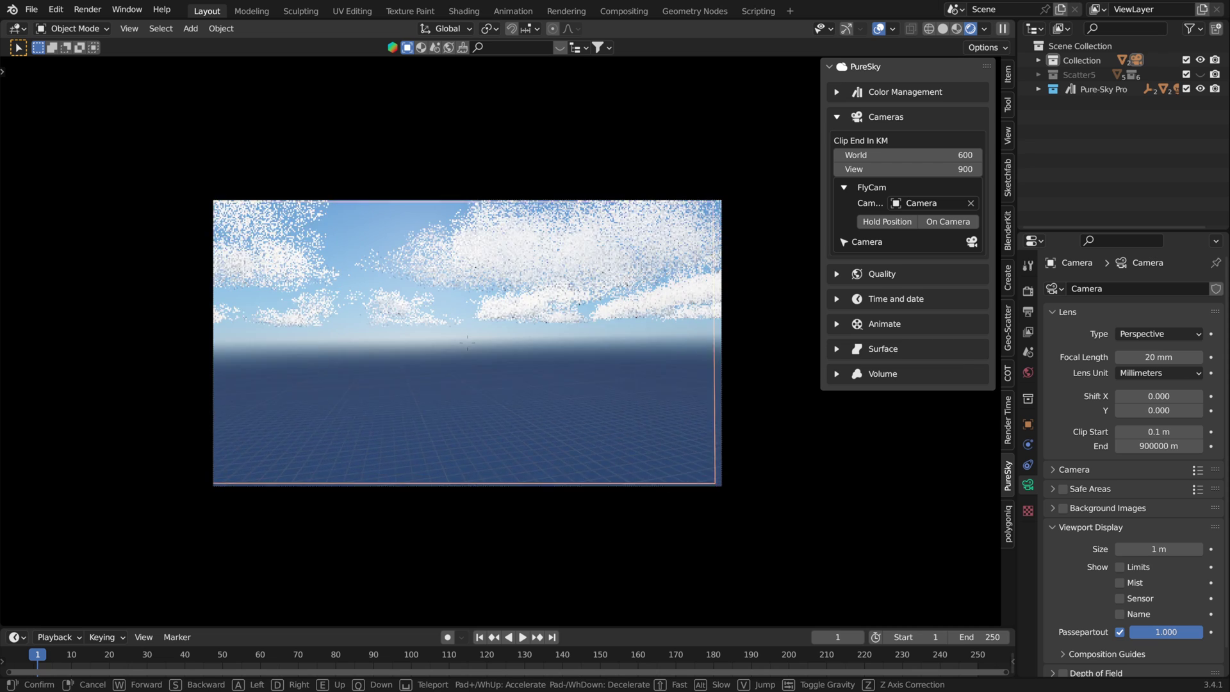
key("w")
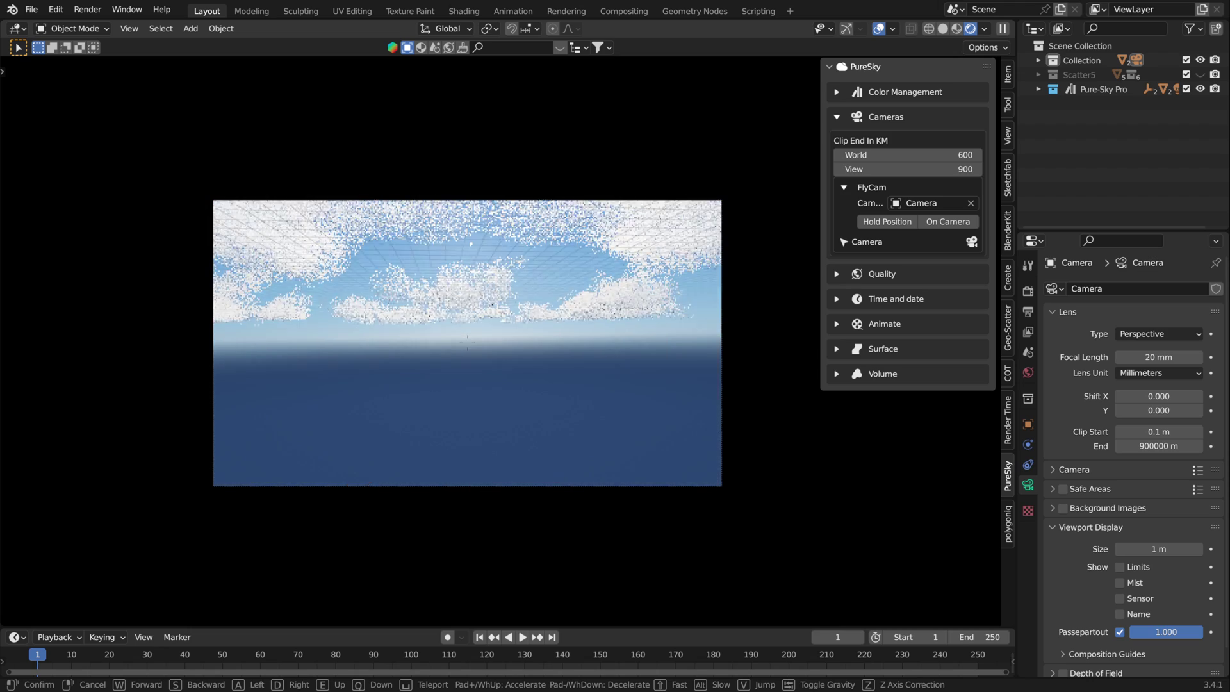
key("w")
key("w")
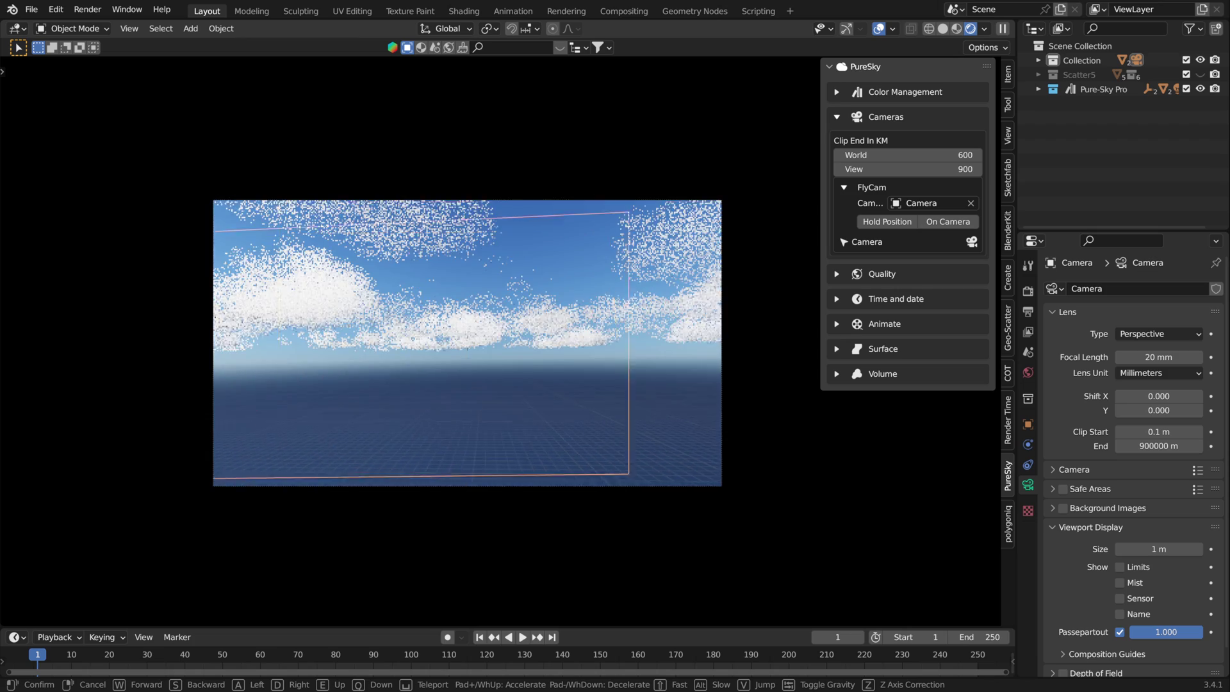
key("w")
key("s")
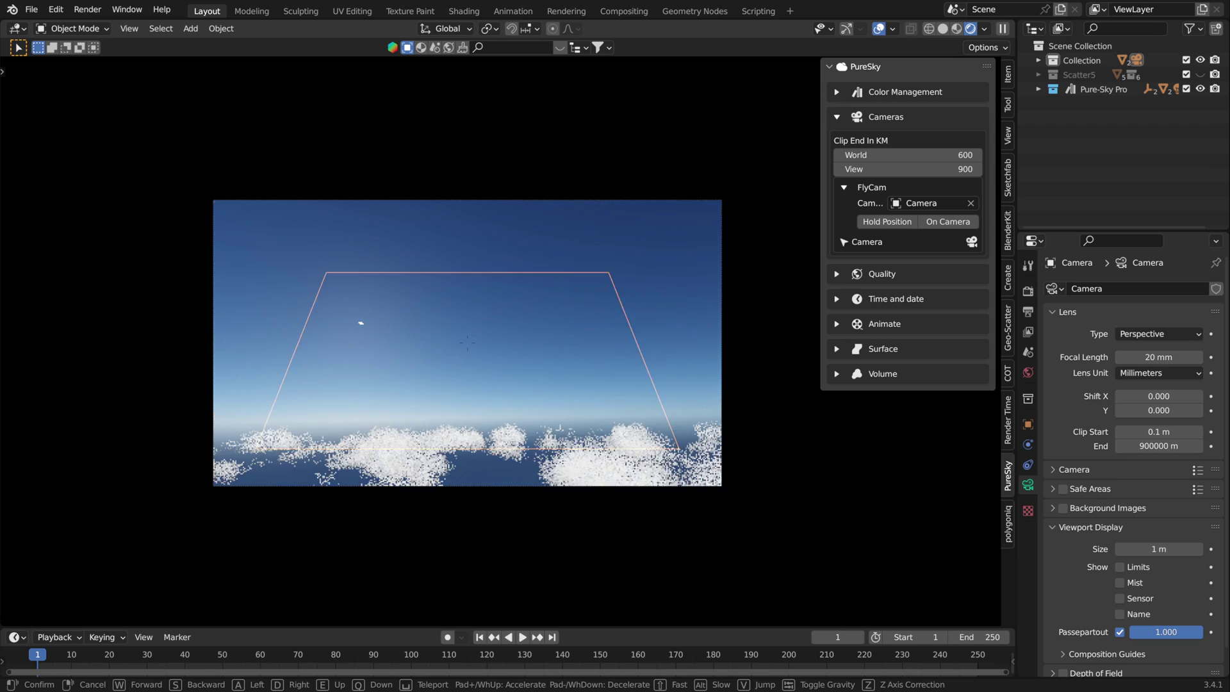
key("e")
key("w")
key("w")
right_click(705, 378)
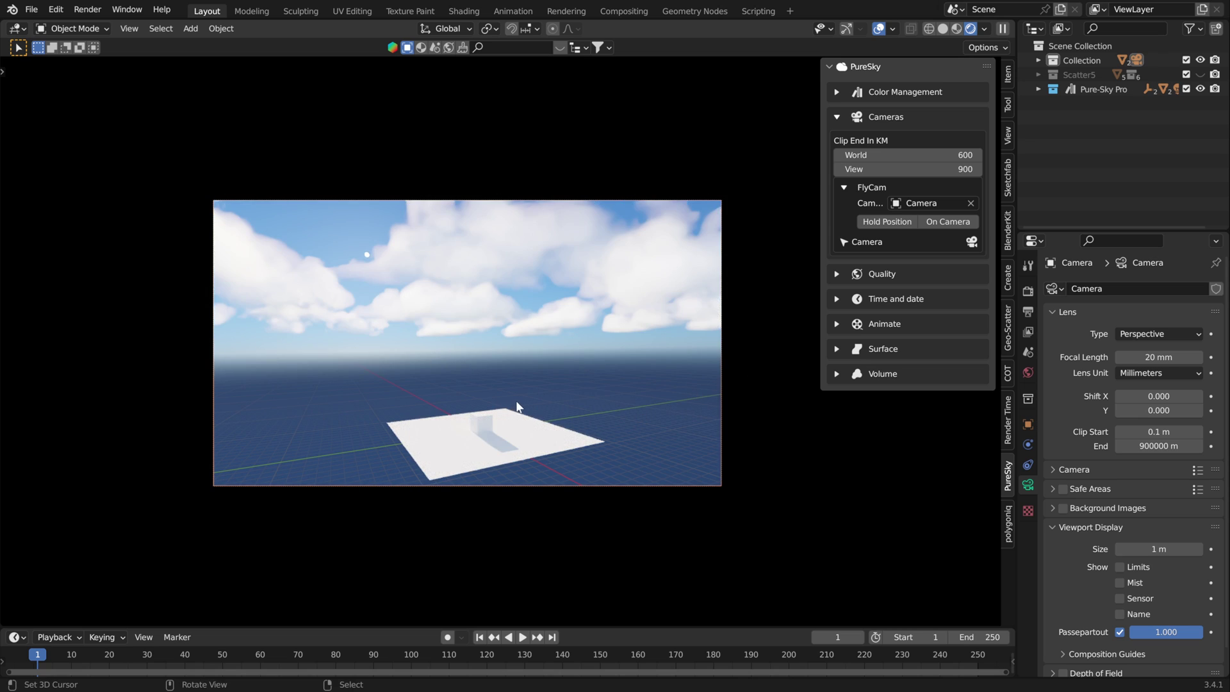
Step: Clear the FlyCam camera assignment and collapse the PureSky camera settings
scroll(533, 382, "up", 3)
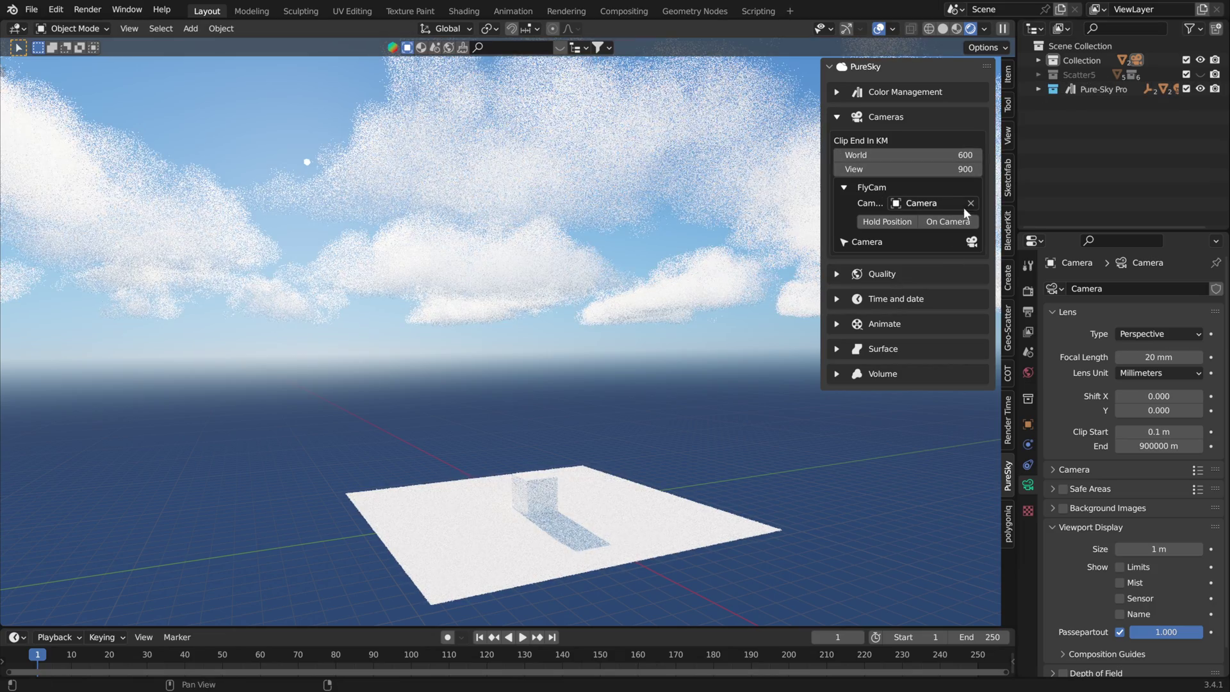
left_click(846, 187)
left_click(838, 117)
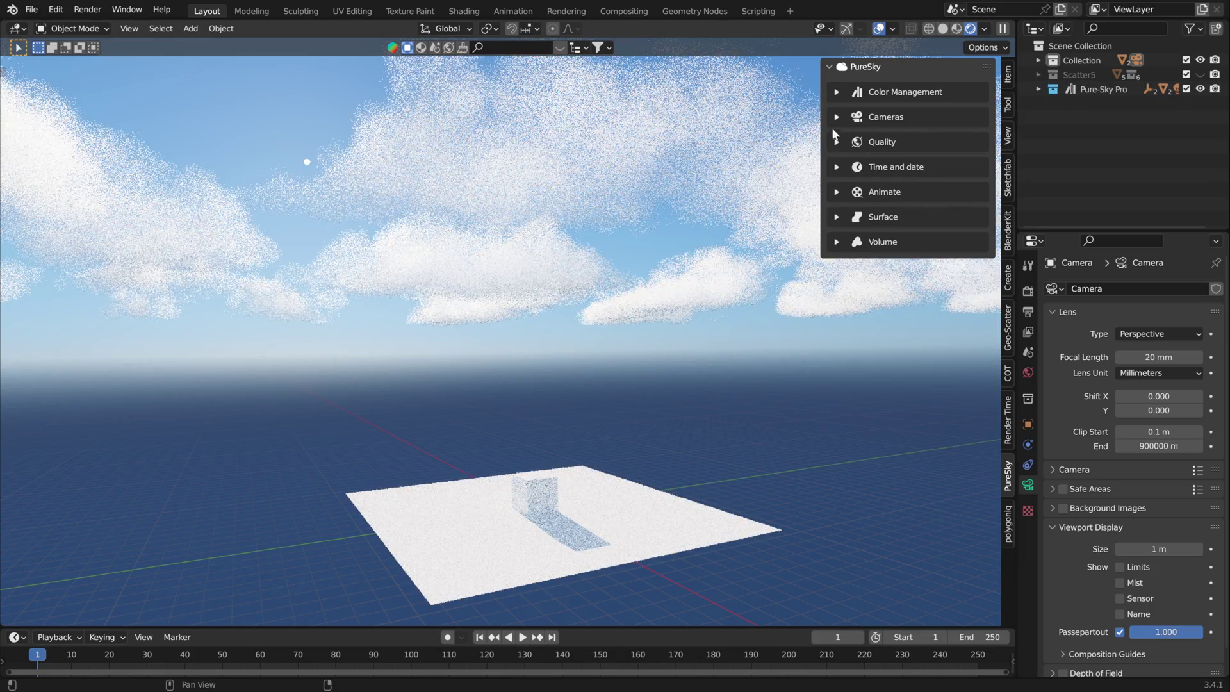
Step: Set the Low-Level Clouds amount to 0.00 in the PureSky volume settings
middle_click_drag(517, 444, 536, 431)
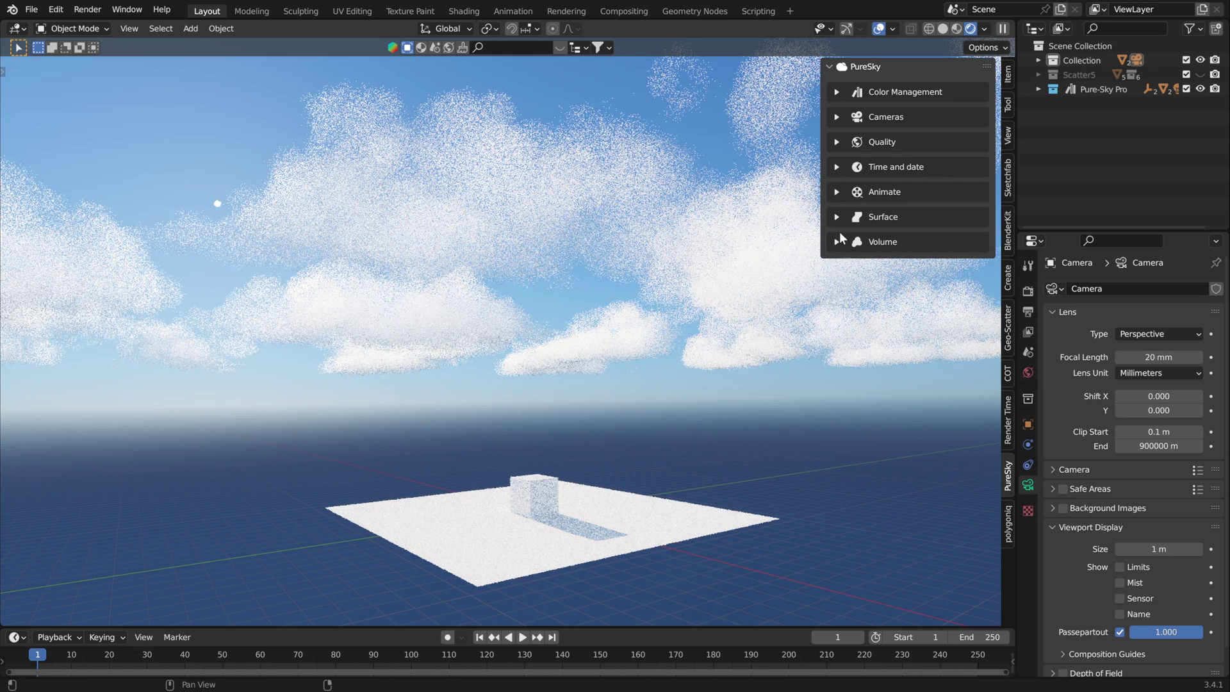
left_click(836, 242)
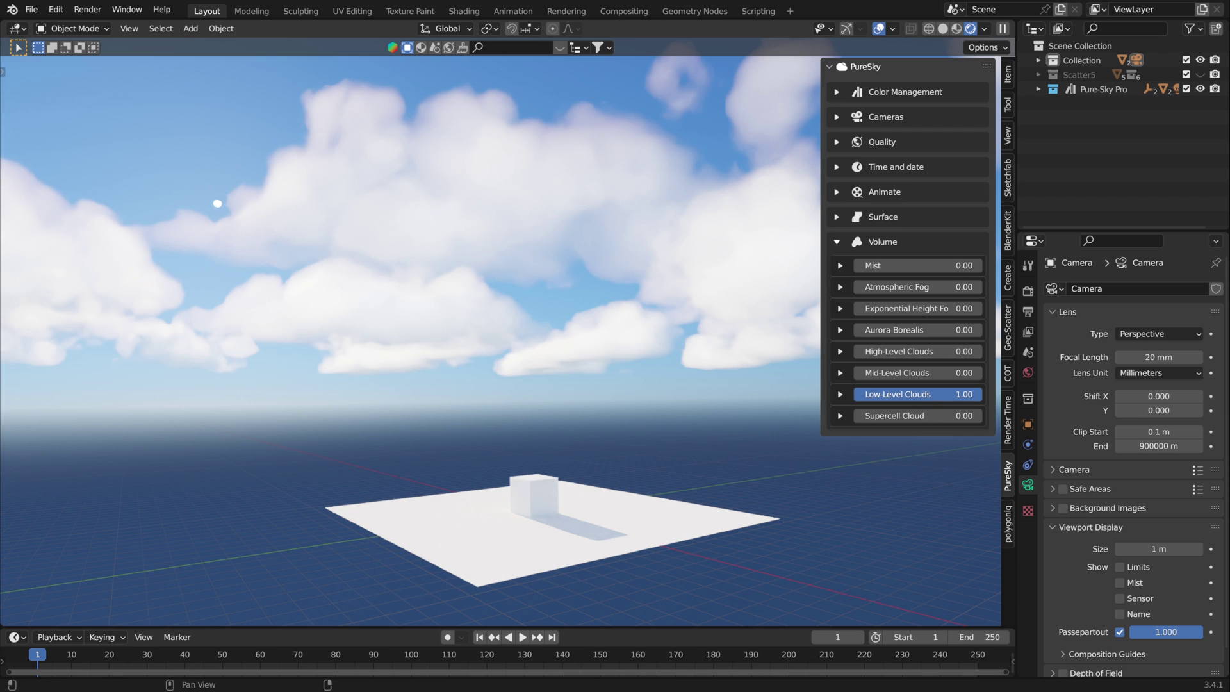
left_click_drag(981, 394, 854, 394)
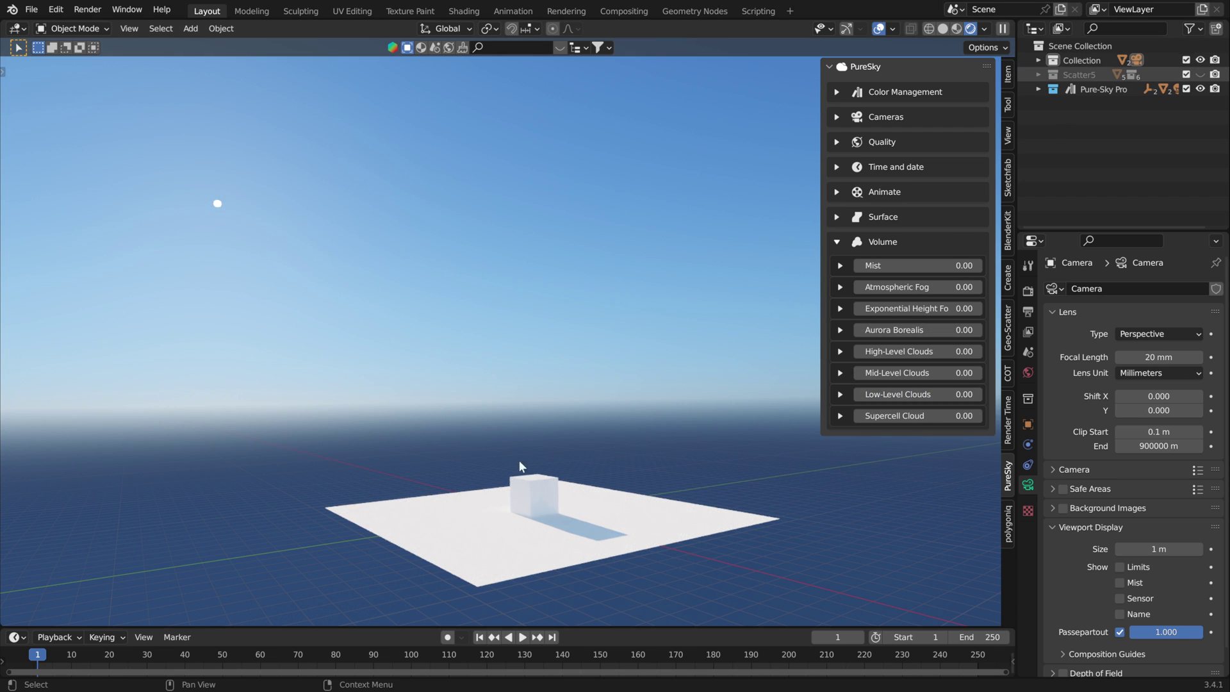
Step: Unhide the Scatter5 collection in the viewport and refresh the rendered shading around the trees and rocks
left_click(1200, 74)
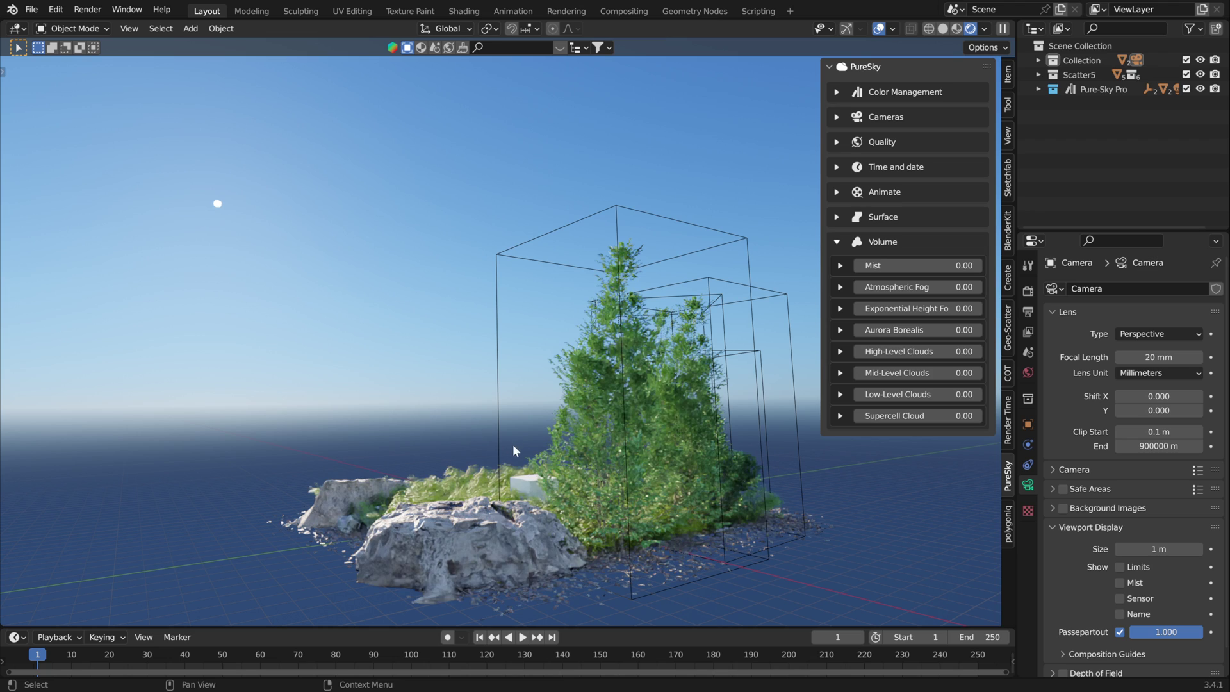
left_click(944, 29)
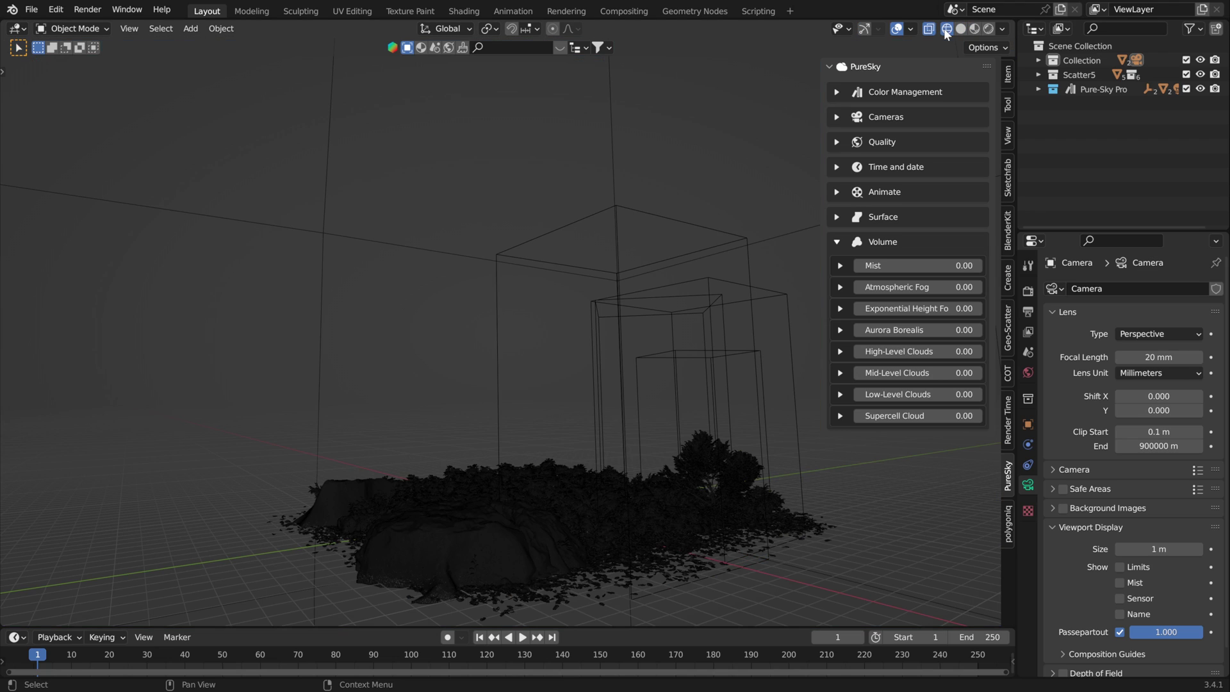
left_click(989, 29)
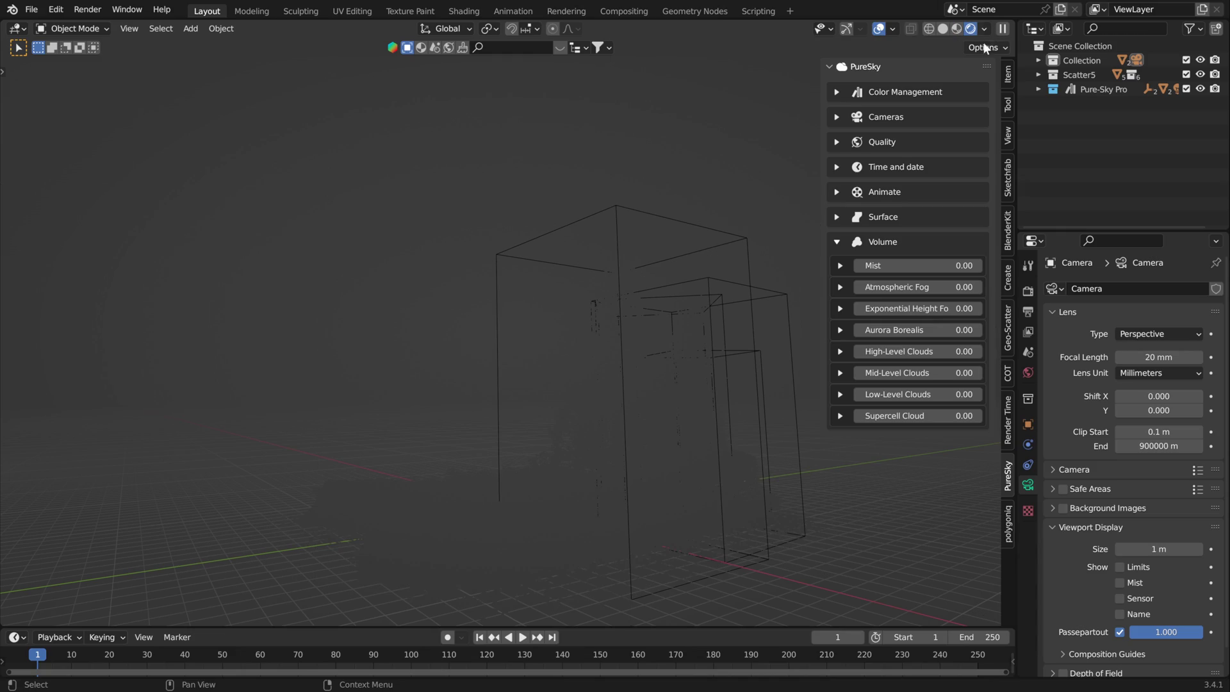
mouse_move(371, 398)
middle_mouse_down()
mouse_move(529, 417)
mouse_move(562, 476)
mouse_move(503, 592)
middle_mouse_up()
scroll(582, 438, "up", 3)
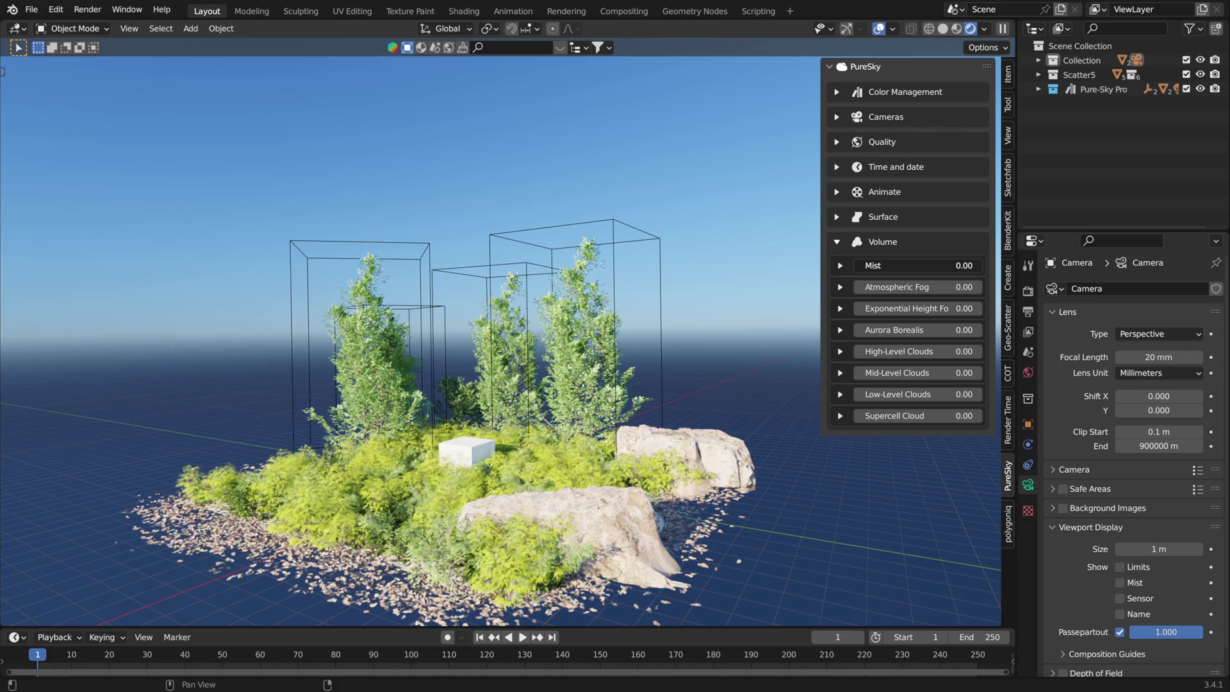
Step: Set the PureSky Mist amount to 1.00 and its Glare density to 0.00
left_click(910, 265)
left_click(840, 265)
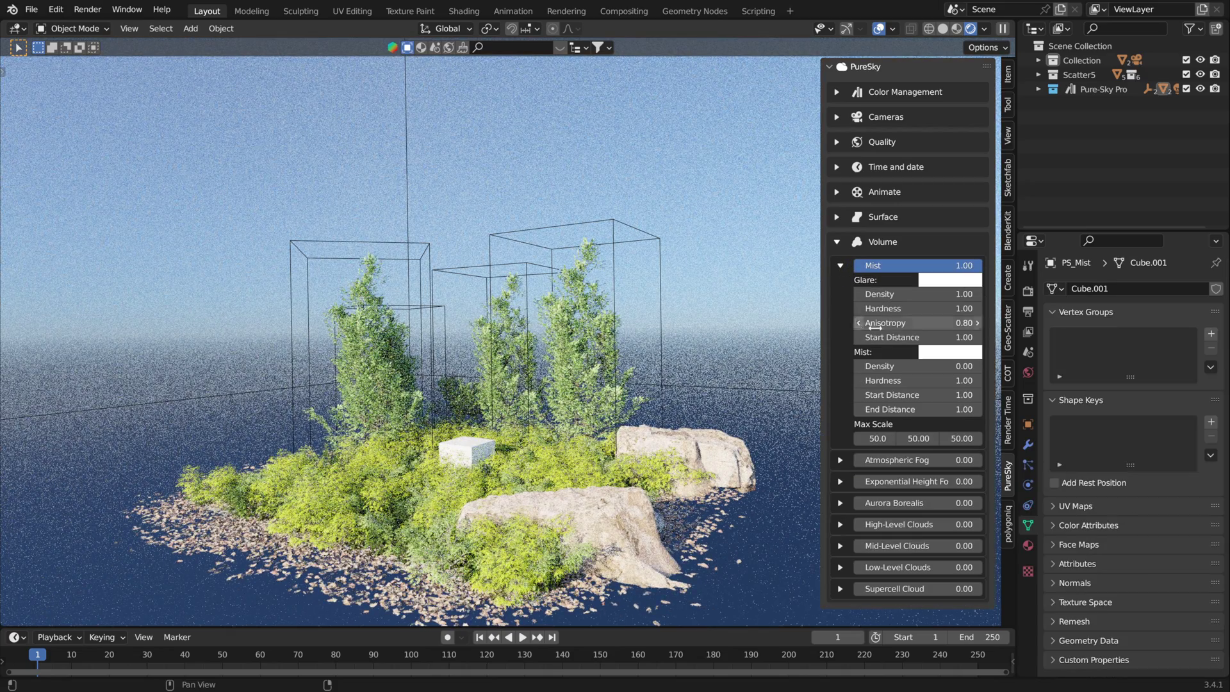
left_click_drag(916, 294, 884, 294)
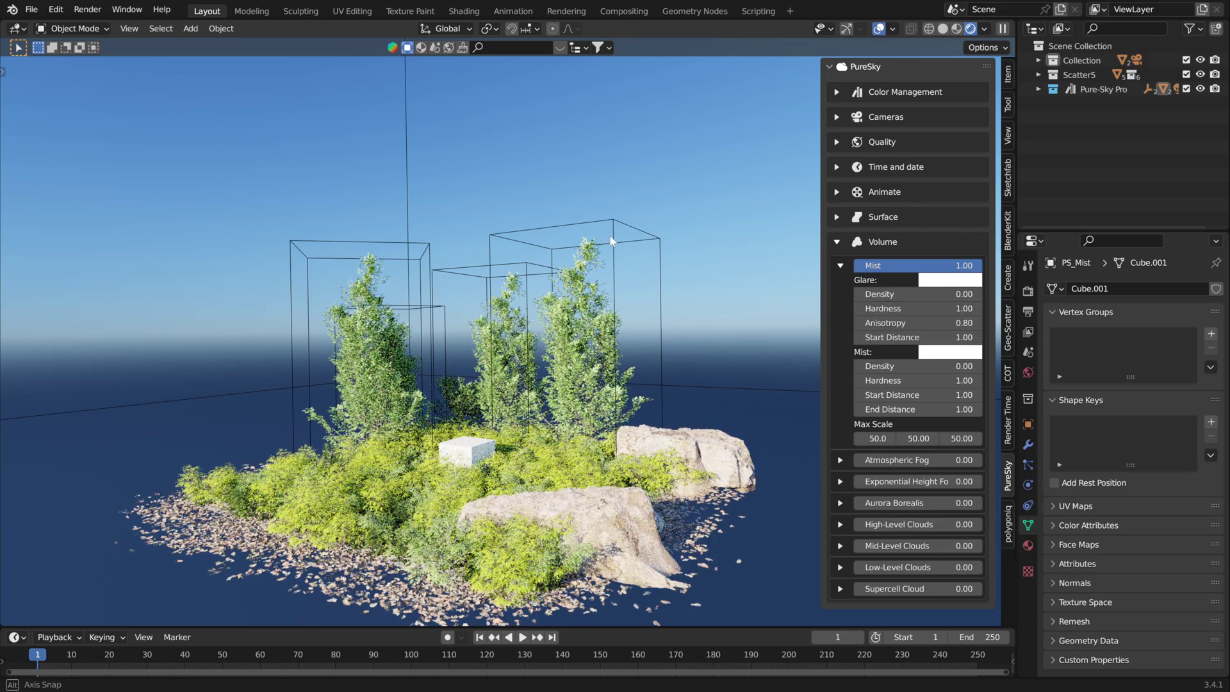
middle_click_drag(611, 241, 531, 251)
Step: Set the mist density to 0.20 and hide the viewport overlays for a closer view of the trees
left_click_drag(904, 366, 907, 366)
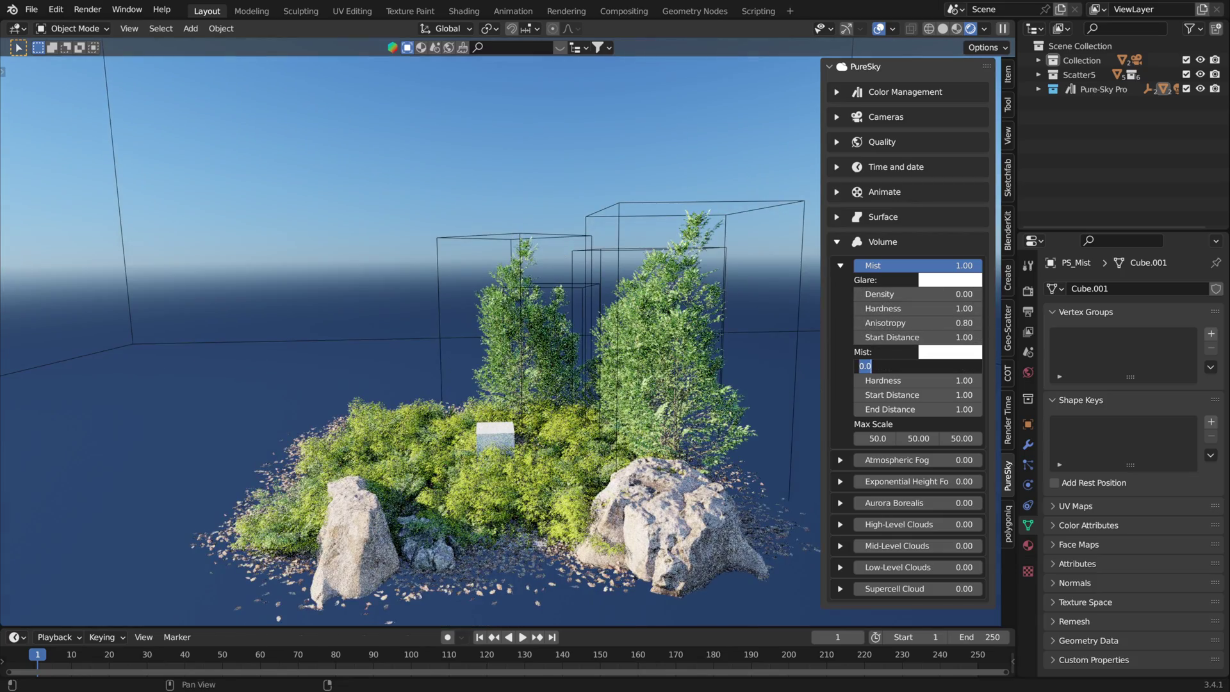
key("BackSpace")
key("Return")
middle_click_drag(443, 326, 285, 320)
left_click(879, 31)
scroll(609, 393, "up", 4)
middle_click_drag(520, 371, 537, 353)
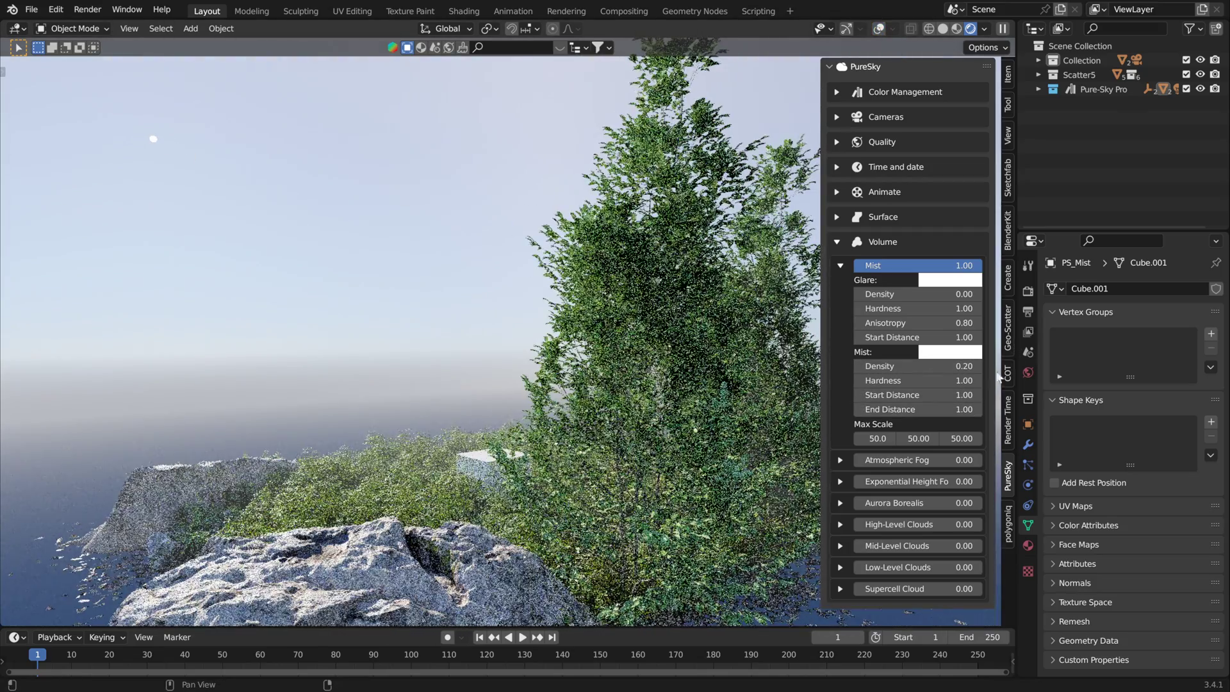
Step: Set the mist density to 1.00 and view the thicker mist among the trees
type("1")
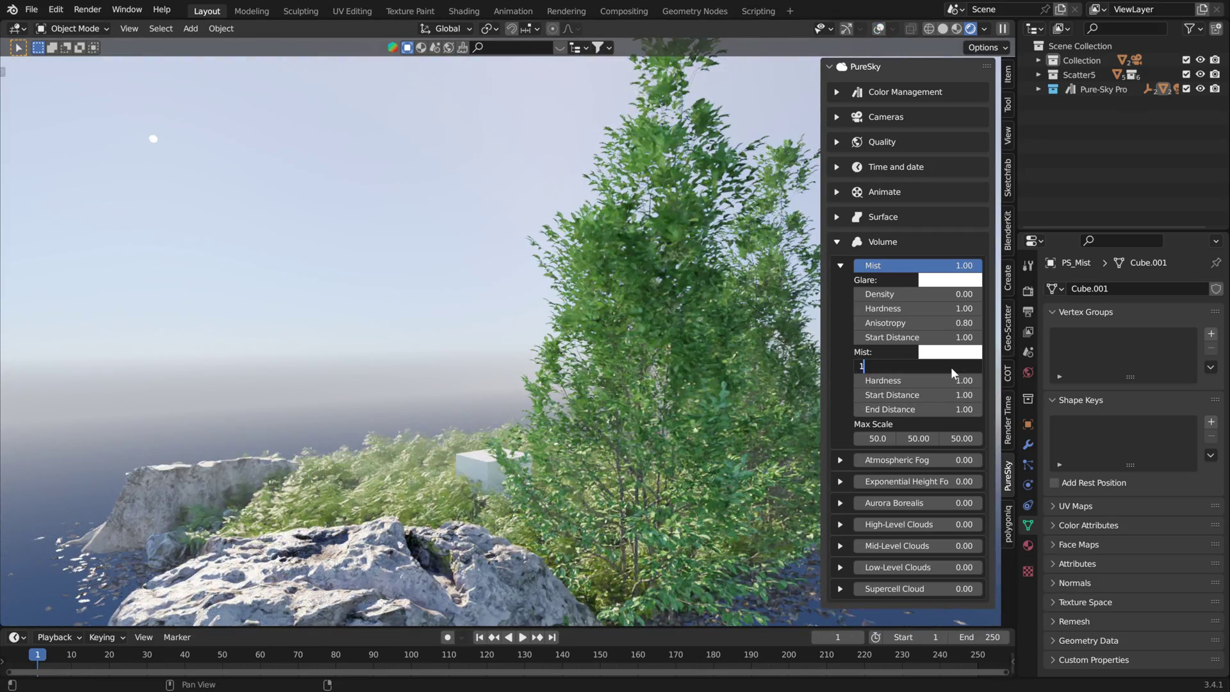
key("Return")
middle_click_drag(358, 436, 384, 316, "ctrl")
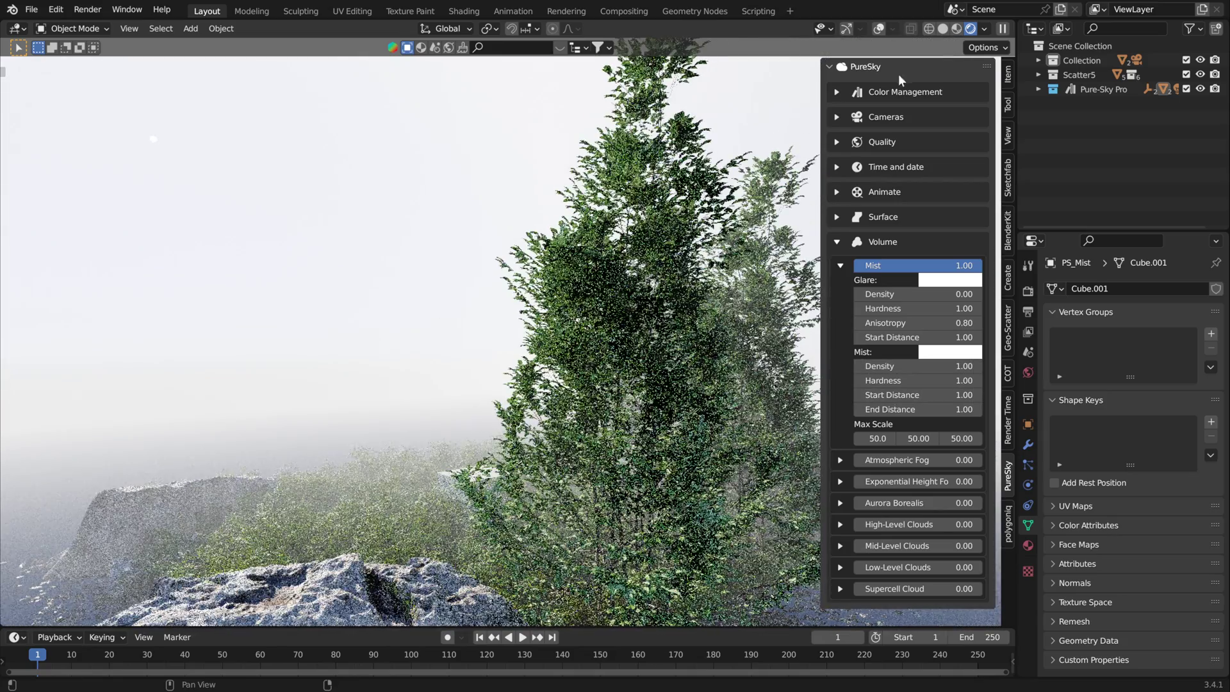
Step: Show the viewport overlays and set the mist volume's vertical Max Scale to 20.00
left_click(838, 117)
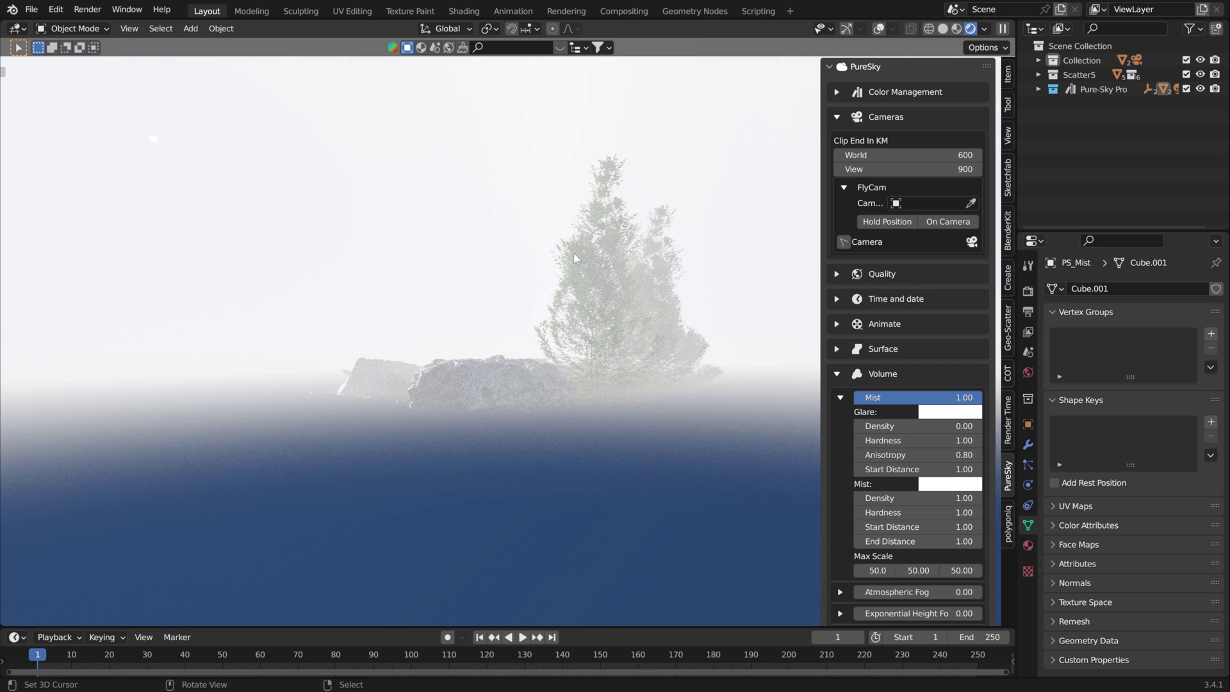
scroll(519, 273, "down", 3)
scroll(706, 222, "down", 3)
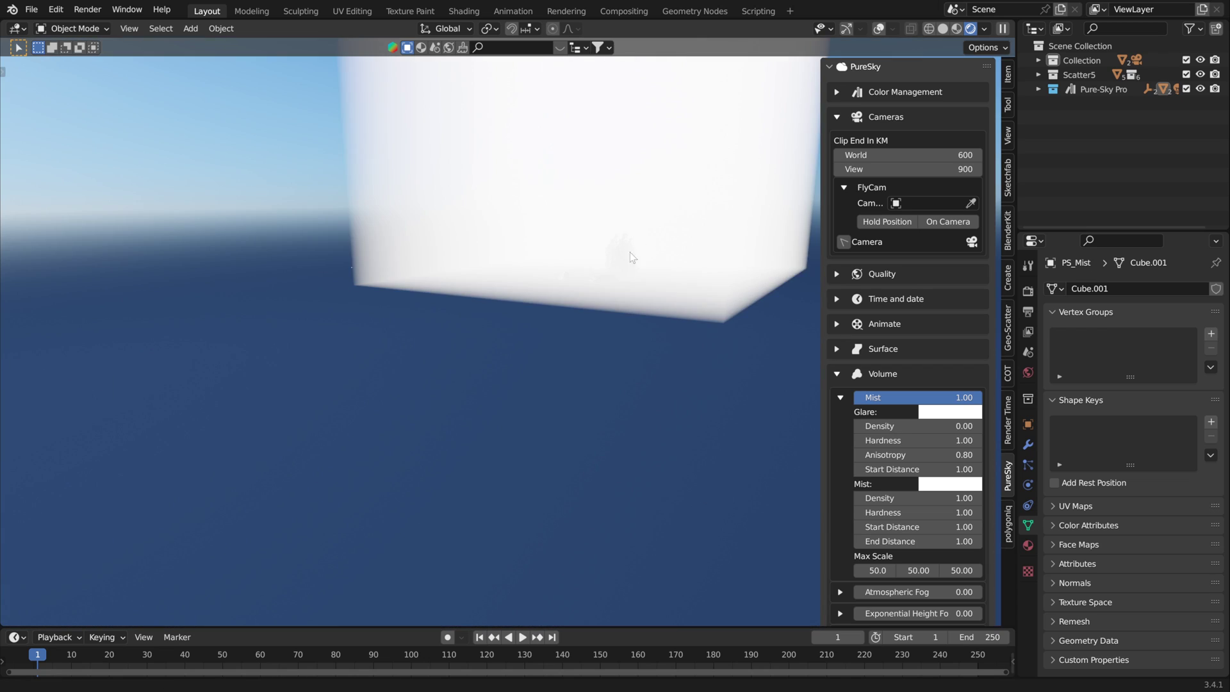
middle_click_drag(624, 260, 551, 377, "shift")
left_click(883, 29)
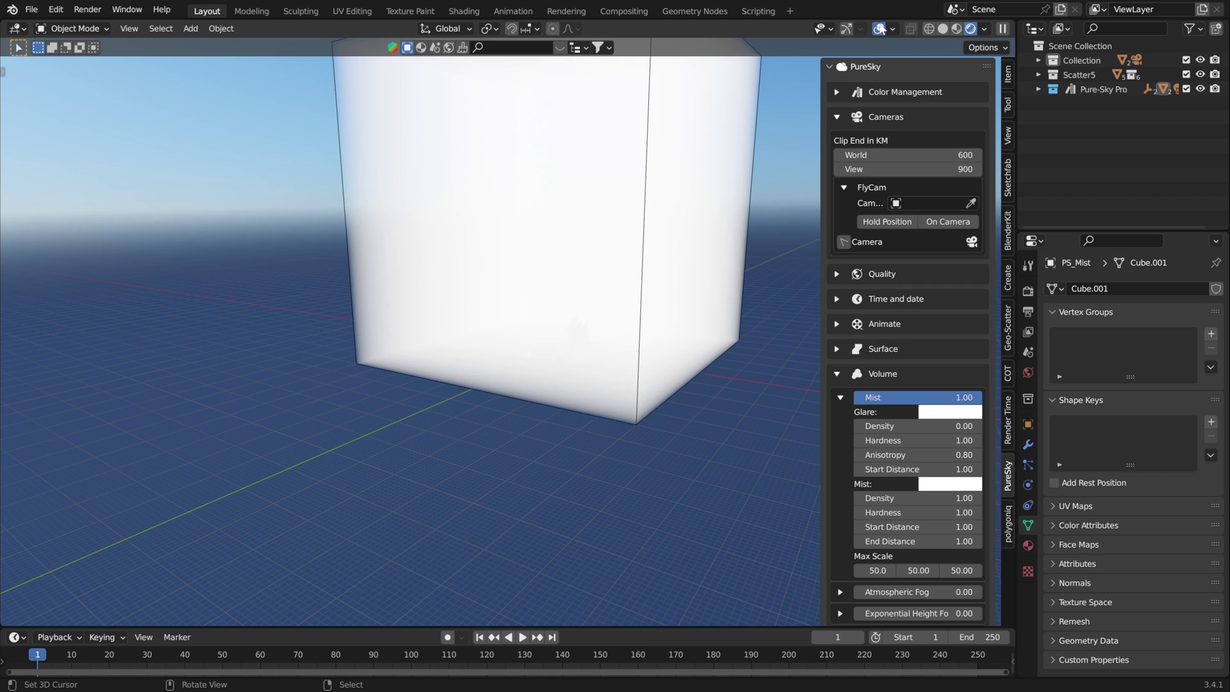
middle_click_drag(574, 251, 666, 171)
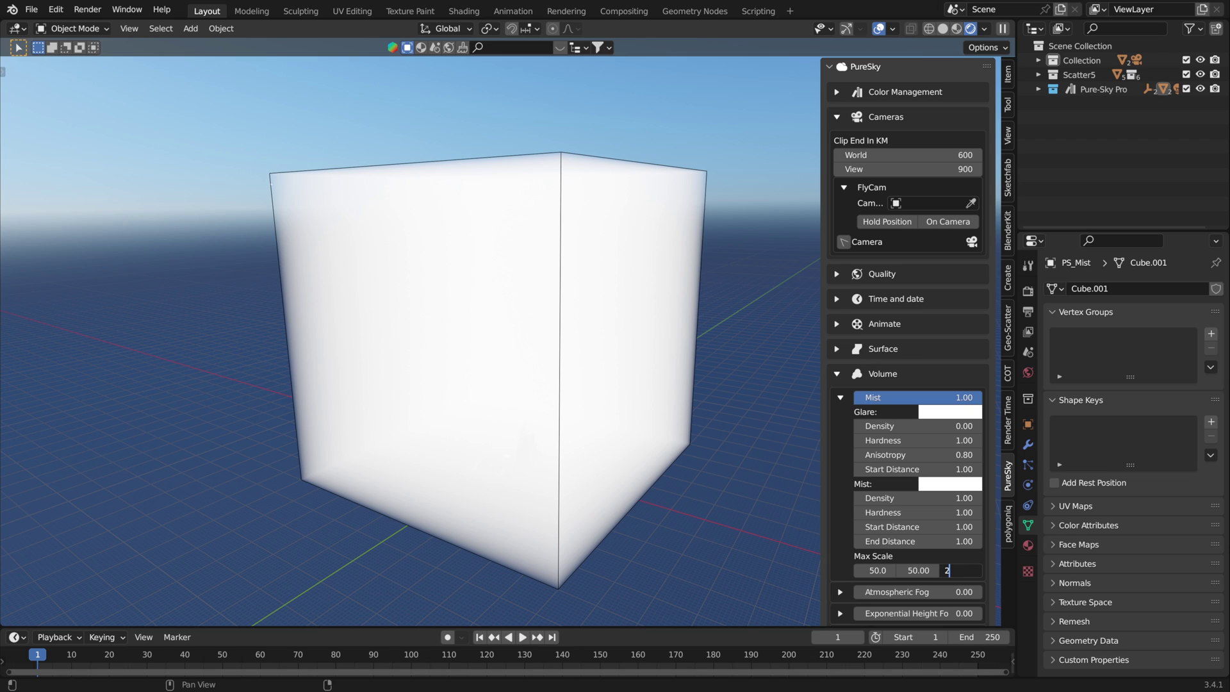
type("0")
key("Return")
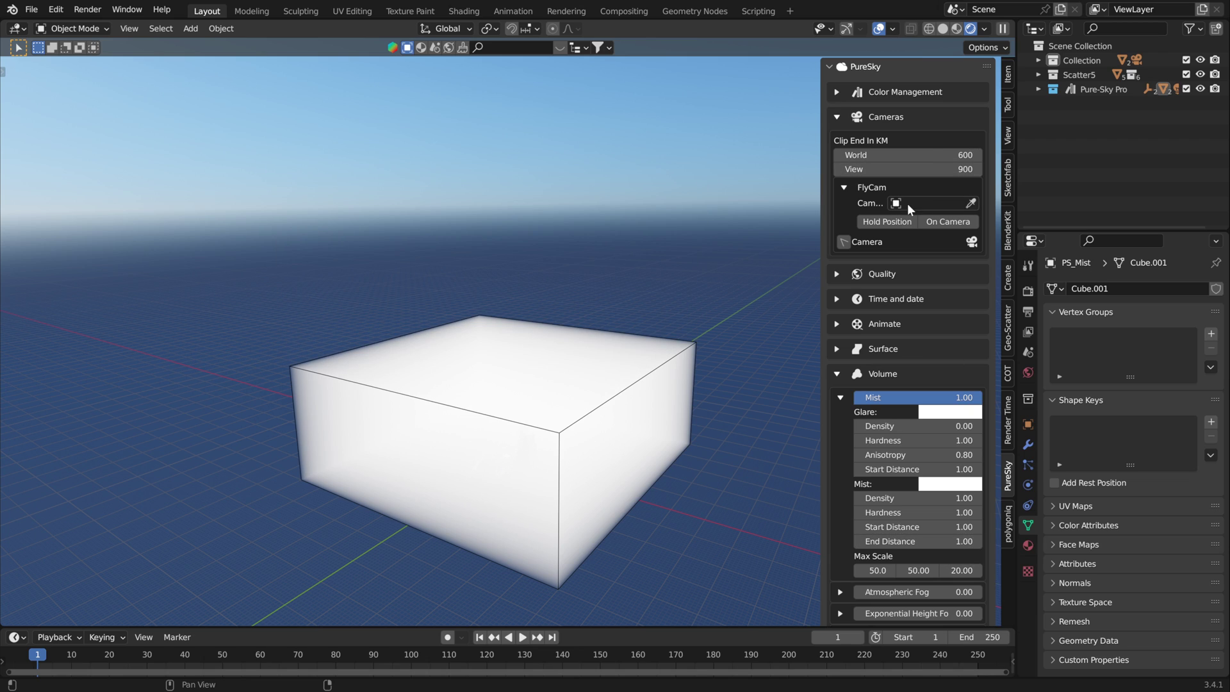
Step: Hide the viewport overlays inside the mist, and set the mist density to 2.14 and its start distance to 0.93
scroll(552, 478, "up", 4)
middle_click_drag(569, 452, 525, 448)
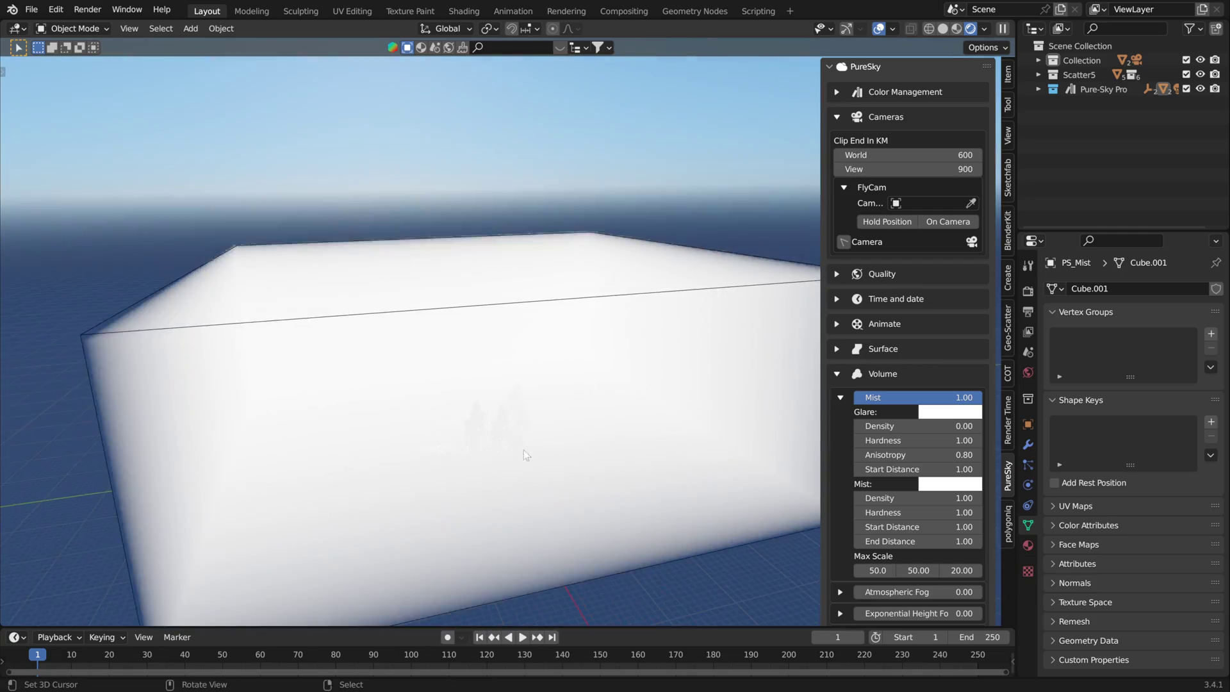
scroll(525, 448, "up", 5)
scroll(452, 448, "up", 3)
scroll(452, 451, "up", 3)
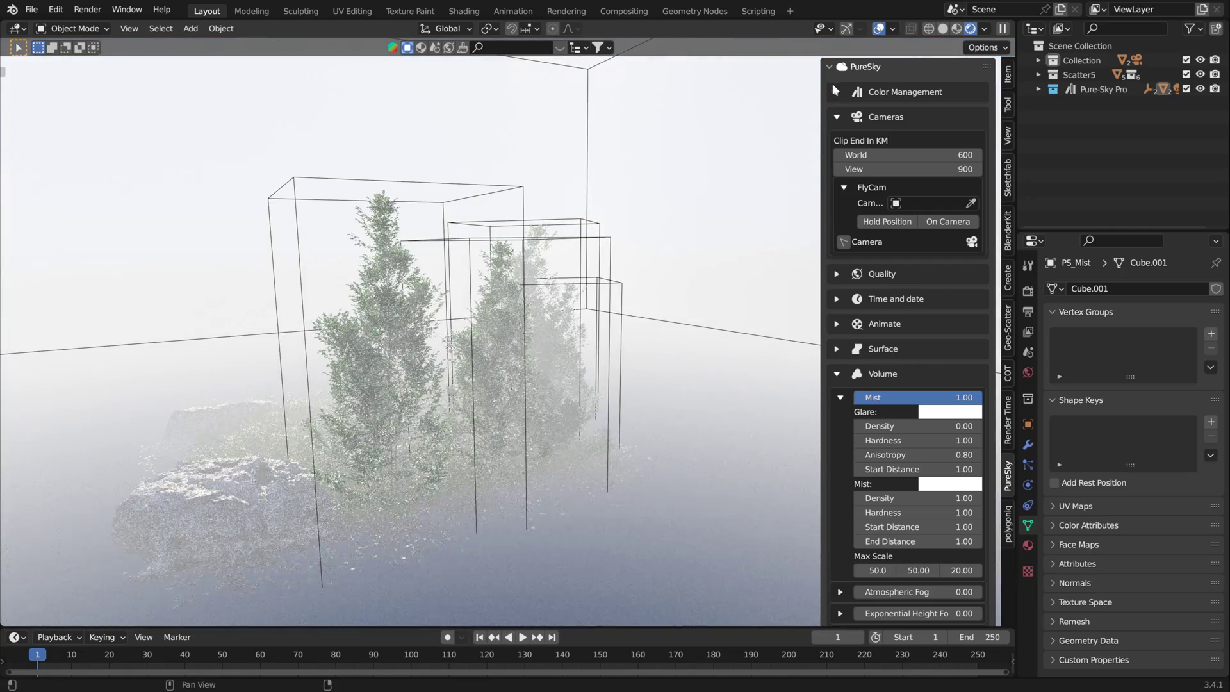
key("shift+alt+z")
scroll(339, 439, "up", 1)
middle_click_drag(222, 375, 546, 420, "shift")
scroll(379, 394, "up", 3)
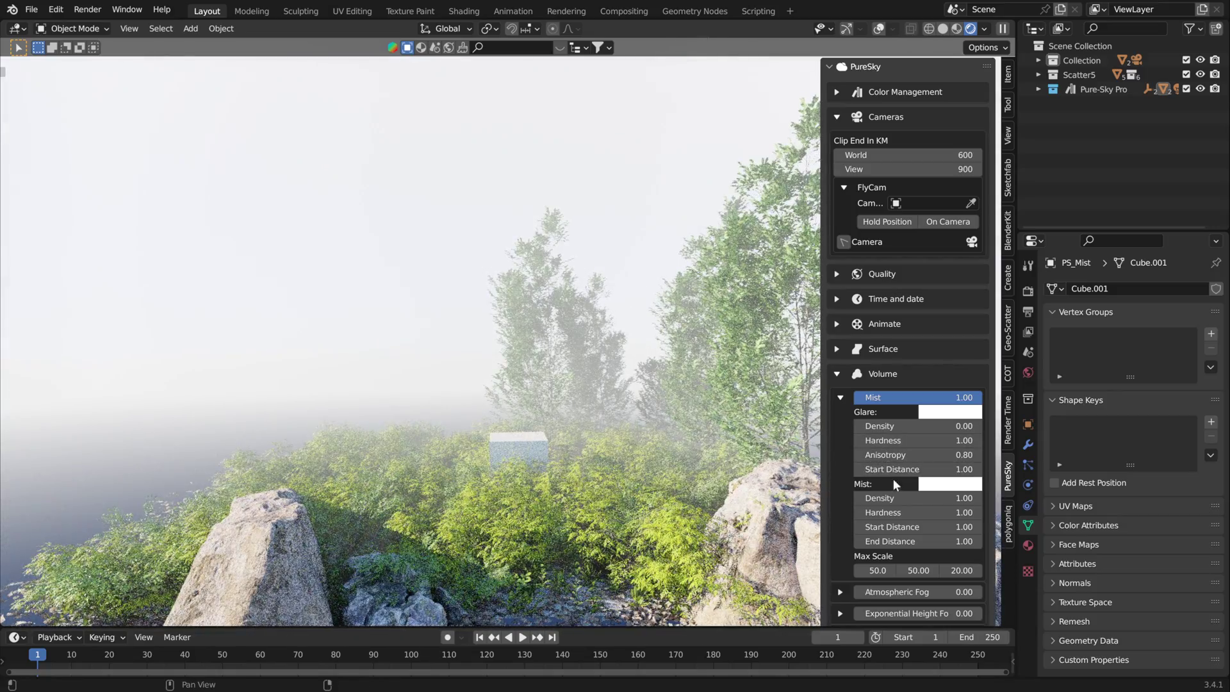
left_click_drag(897, 498, 915, 527)
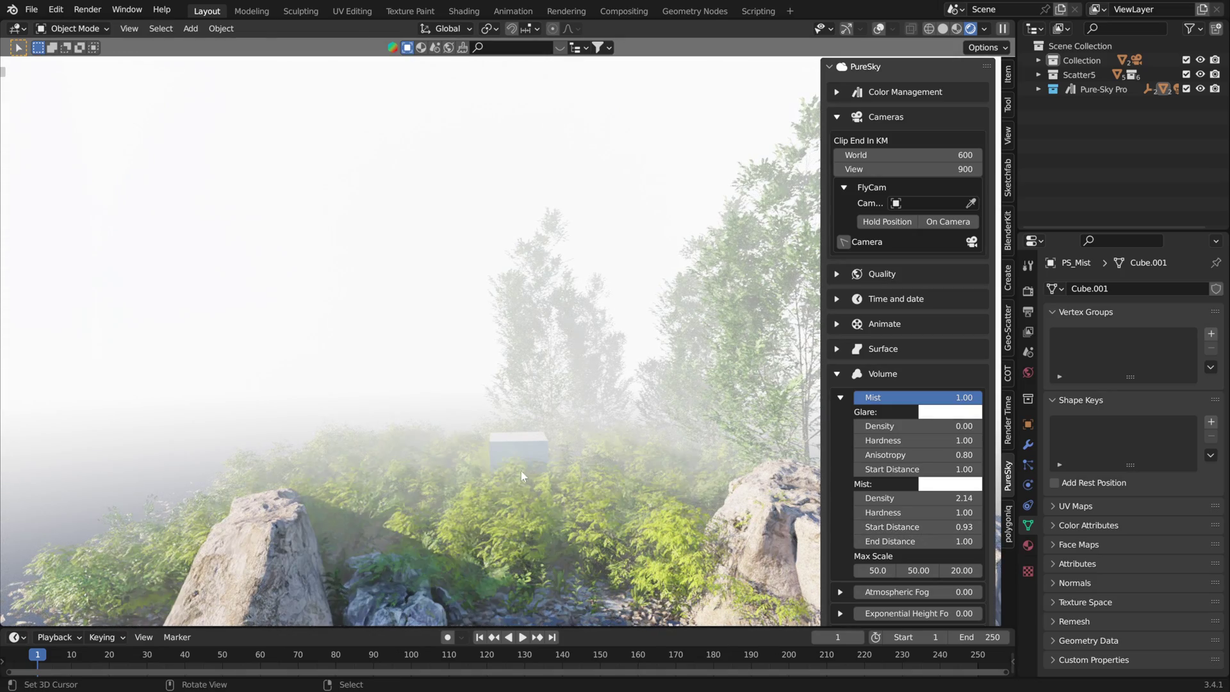
Step: Inspect the mist around the cube, lower its density until the trees are clear, and collapse the Mist settings
middle_click_drag(467, 462, 525, 478)
scroll(525, 482, "up", 4)
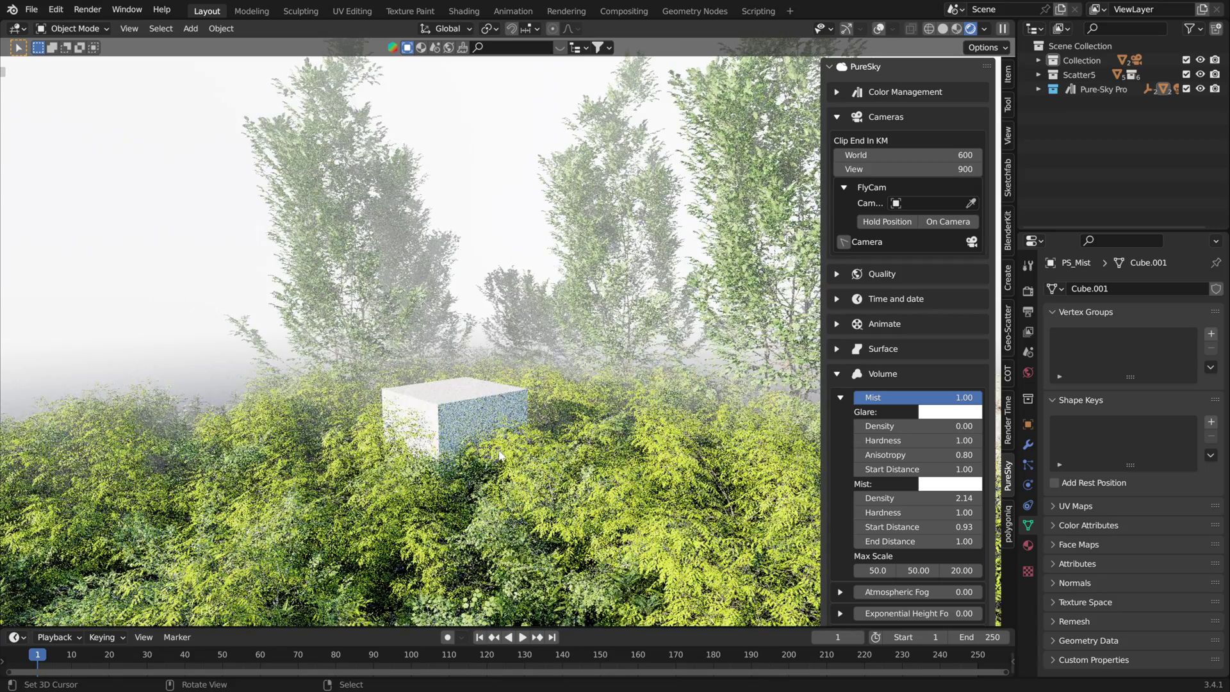
scroll(508, 453, "down", 5)
scroll(508, 449, "up", 4)
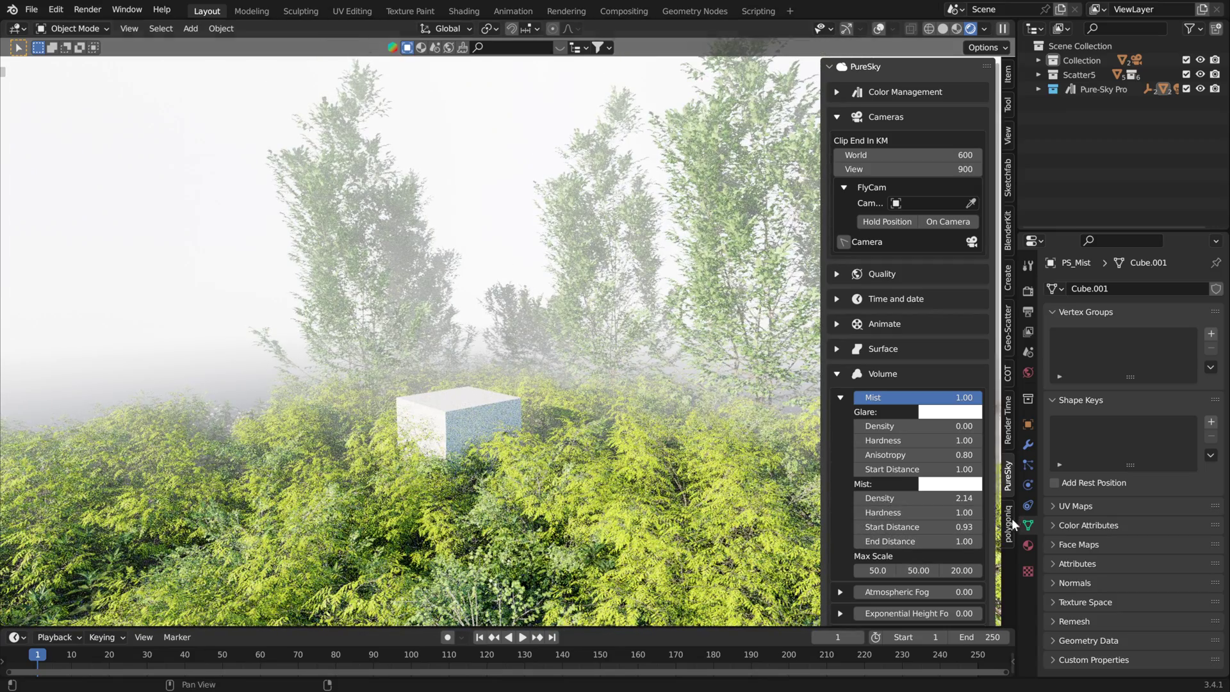
left_click(940, 485)
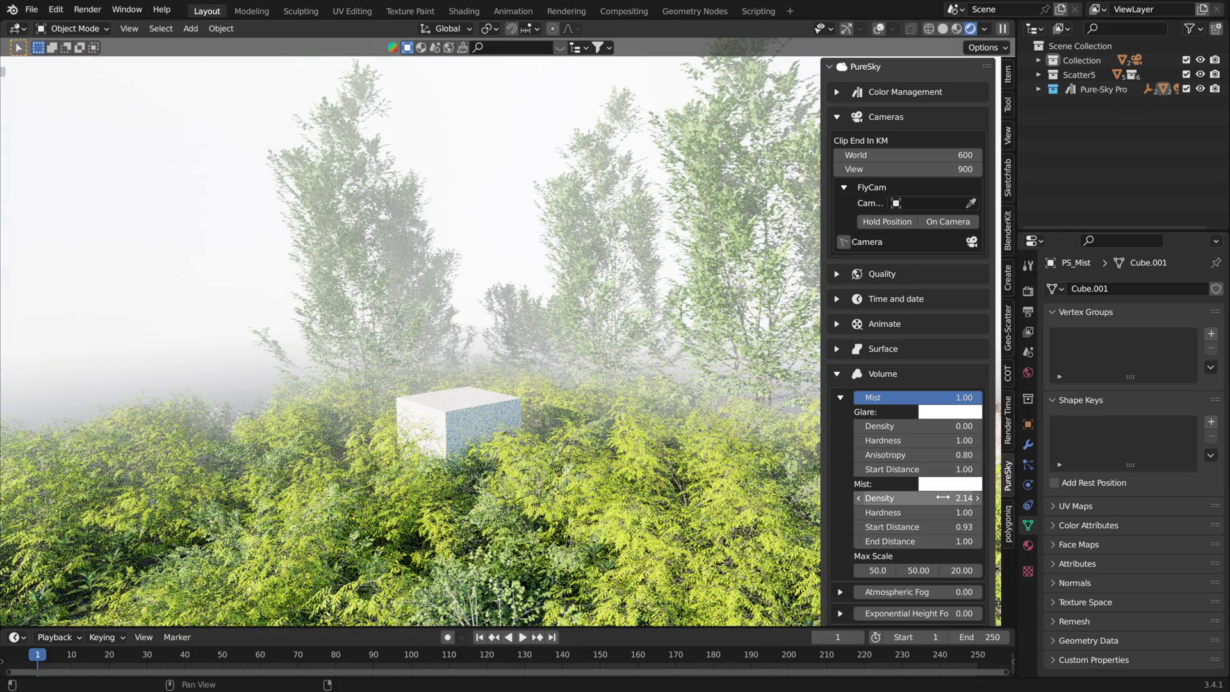
left_click_drag(916, 498, 856, 498)
left_click(838, 398)
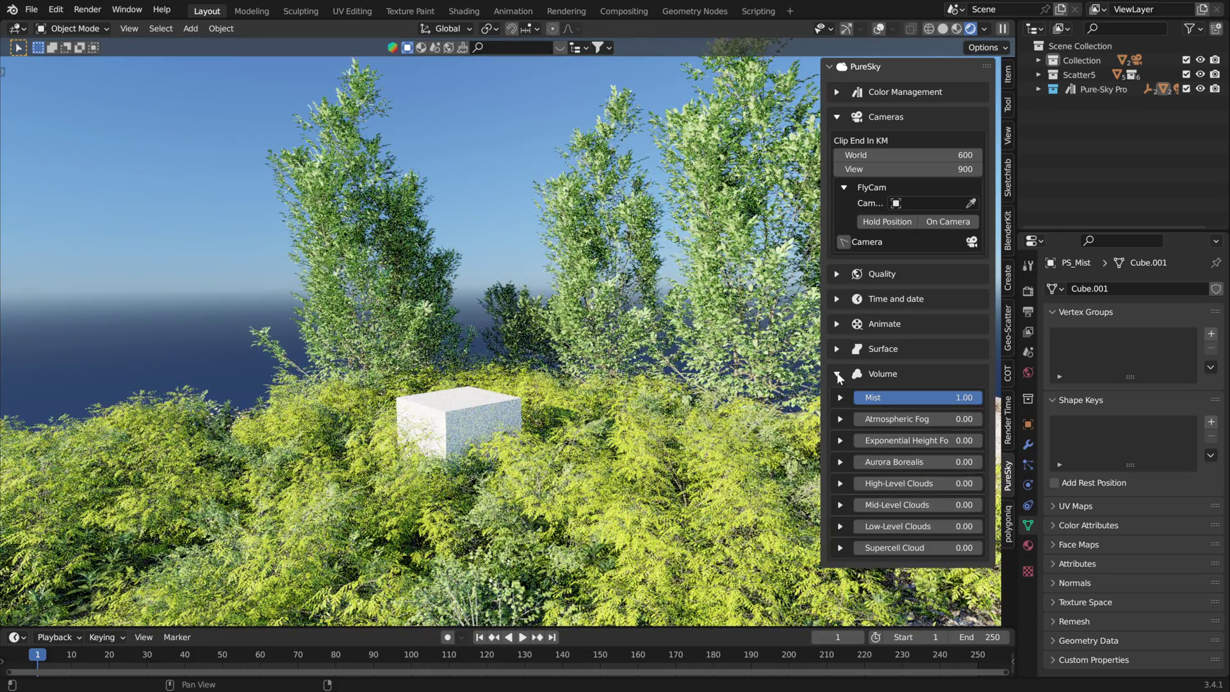
Step: Set the Mist amount to 0.00 and show the viewport overlays around the rocks and trees
left_click(837, 374)
left_click(836, 376)
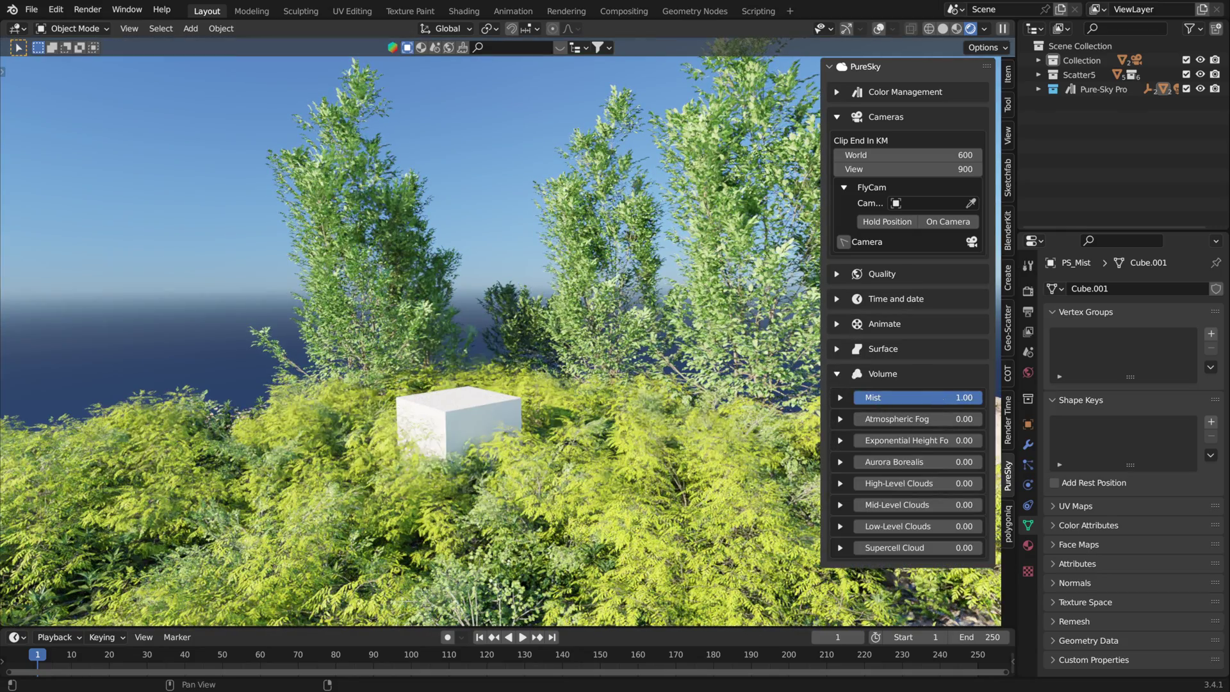
left_click_drag(944, 398, 854, 398)
scroll(577, 372, "down", 4)
middle_click_drag(576, 372, 442, 384)
left_click(879, 28)
middle_click_drag(538, 410, 498, 270, "shift")
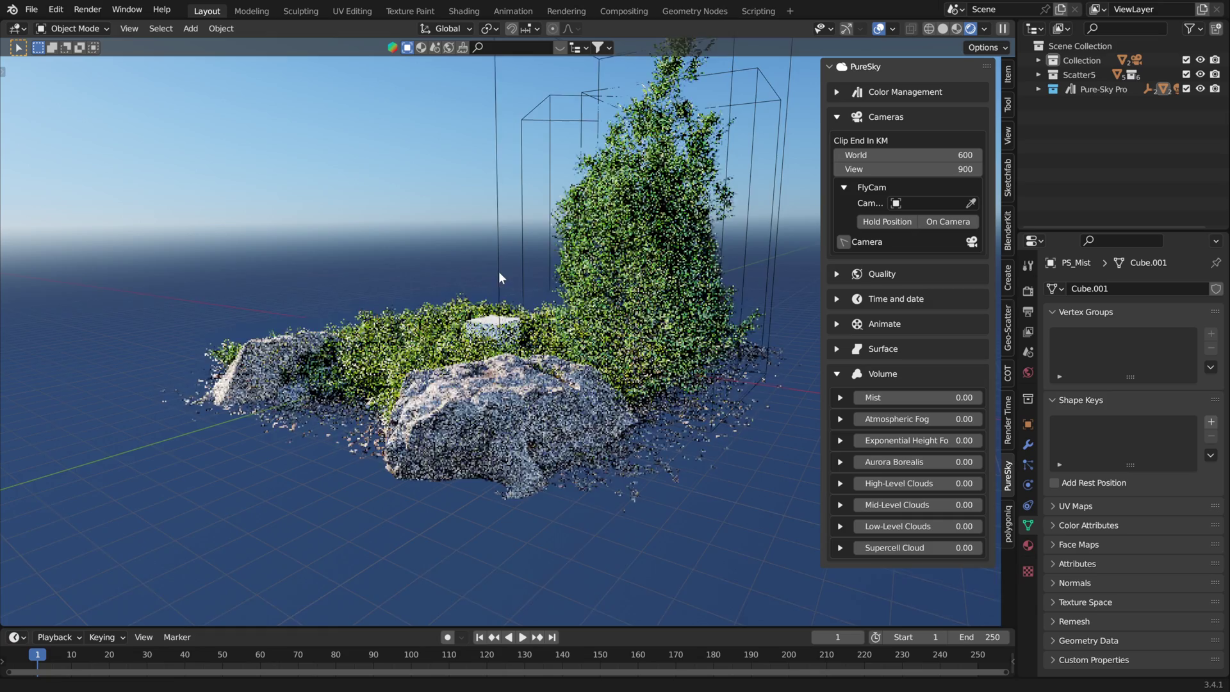
Step: Set Low-Level Clouds to 1.00, hide the Scatter5 collection, and make more room for the volume settings
scroll(513, 307, "down", 3)
left_click(841, 526)
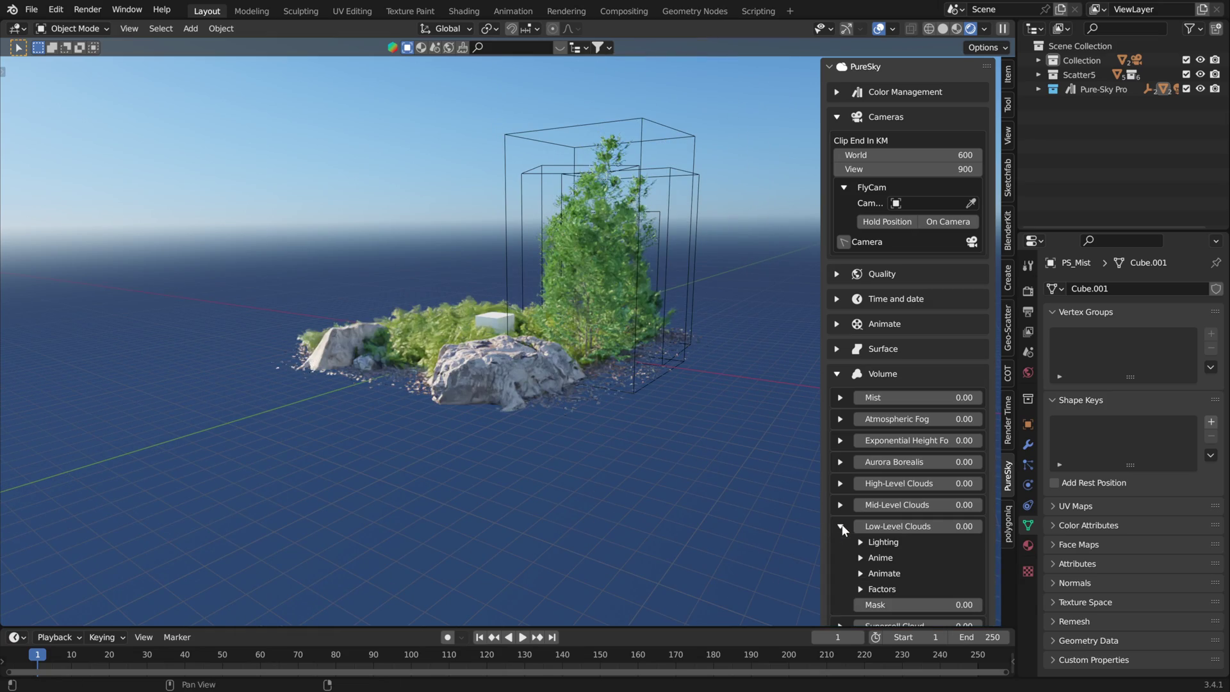
left_click_drag(875, 531, 967, 528)
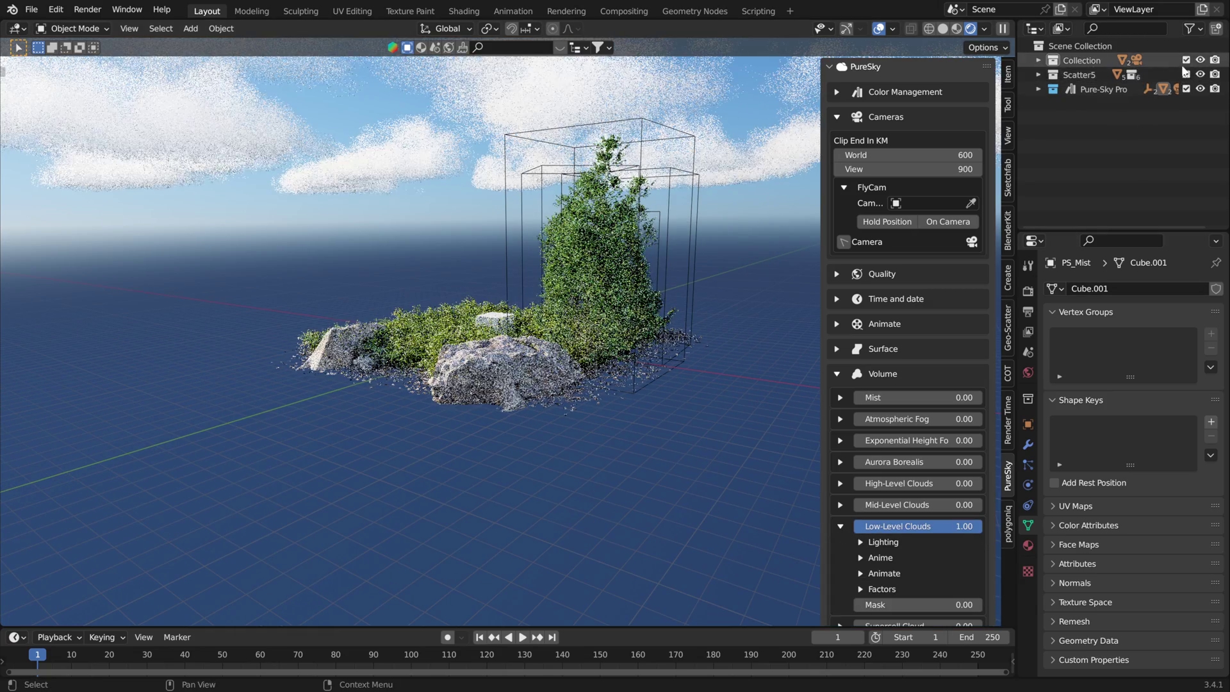
left_click(1200, 74)
mouse_move(474, 308)
middle_mouse_down()
mouse_move(467, 297)
mouse_move(456, 449)
mouse_move(470, 317)
middle_mouse_up()
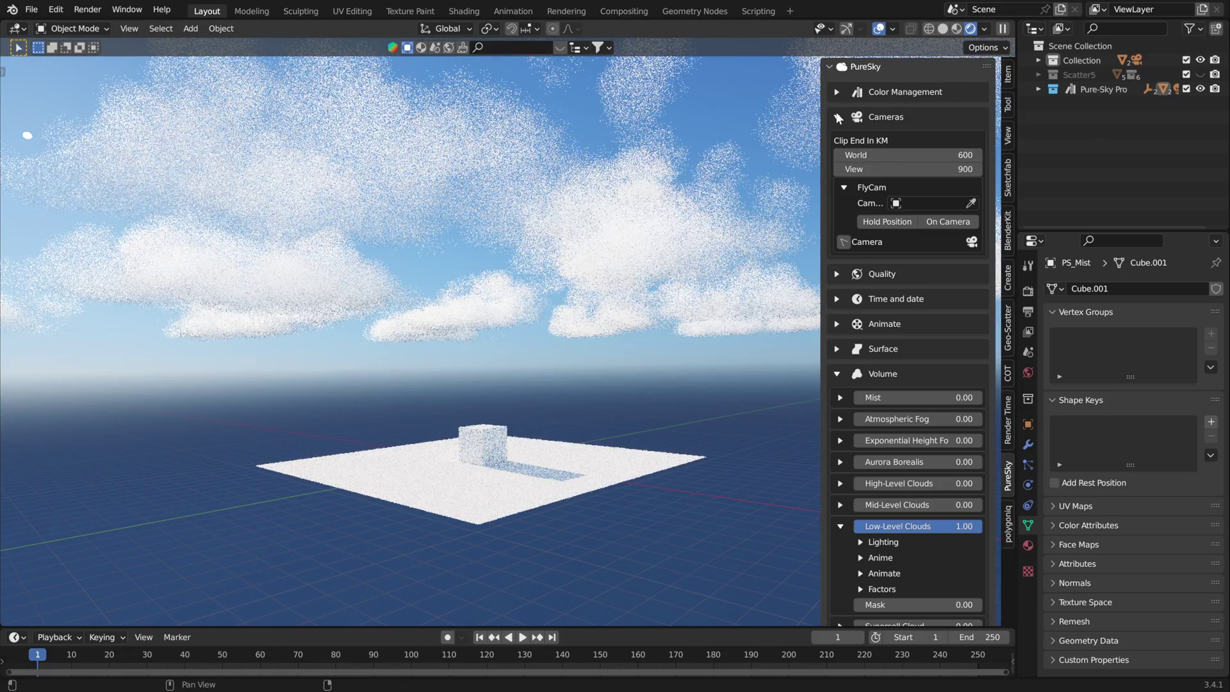
left_click(839, 119)
left_click_drag(819, 347, 786, 371)
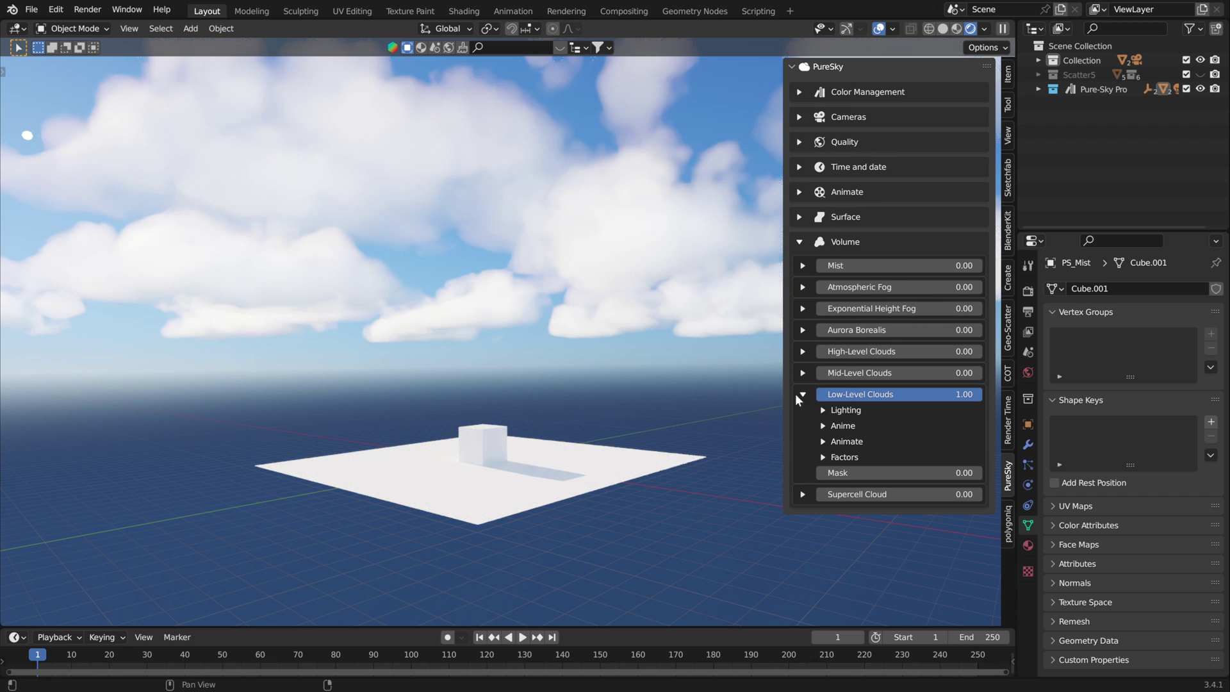
Step: Set Unlink to 1.00 in the low-level clouds' animation settings and check the general Animate section
left_click(824, 441)
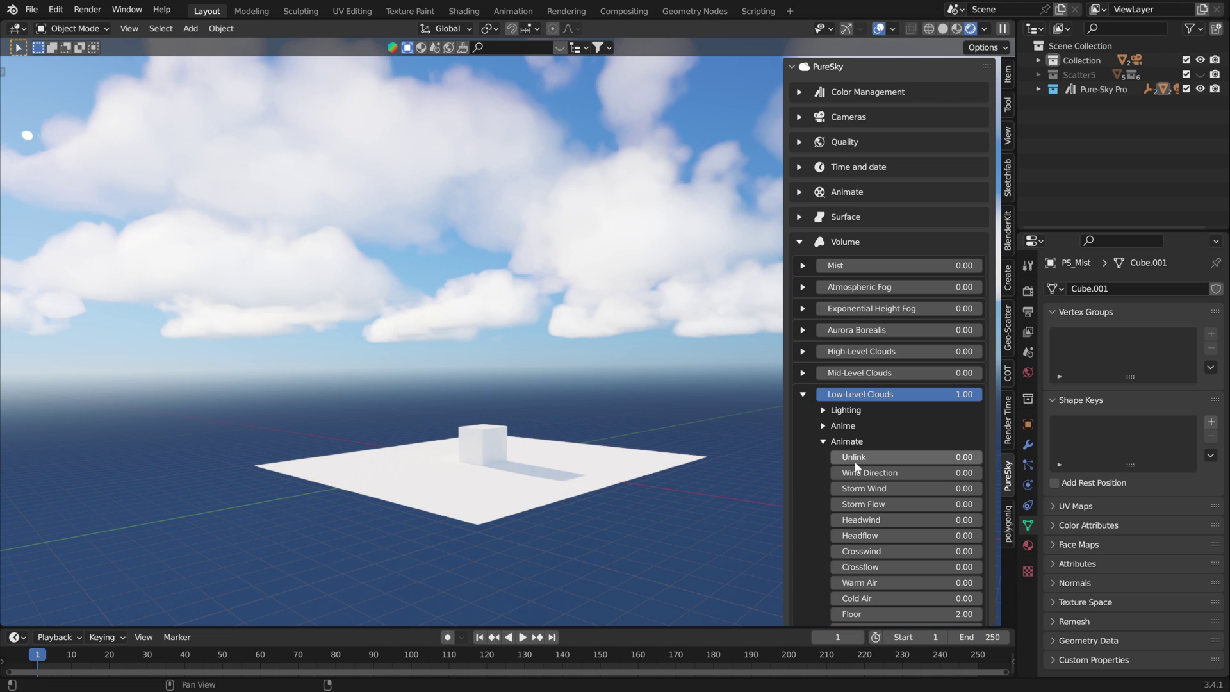
left_click_drag(857, 460, 982, 456)
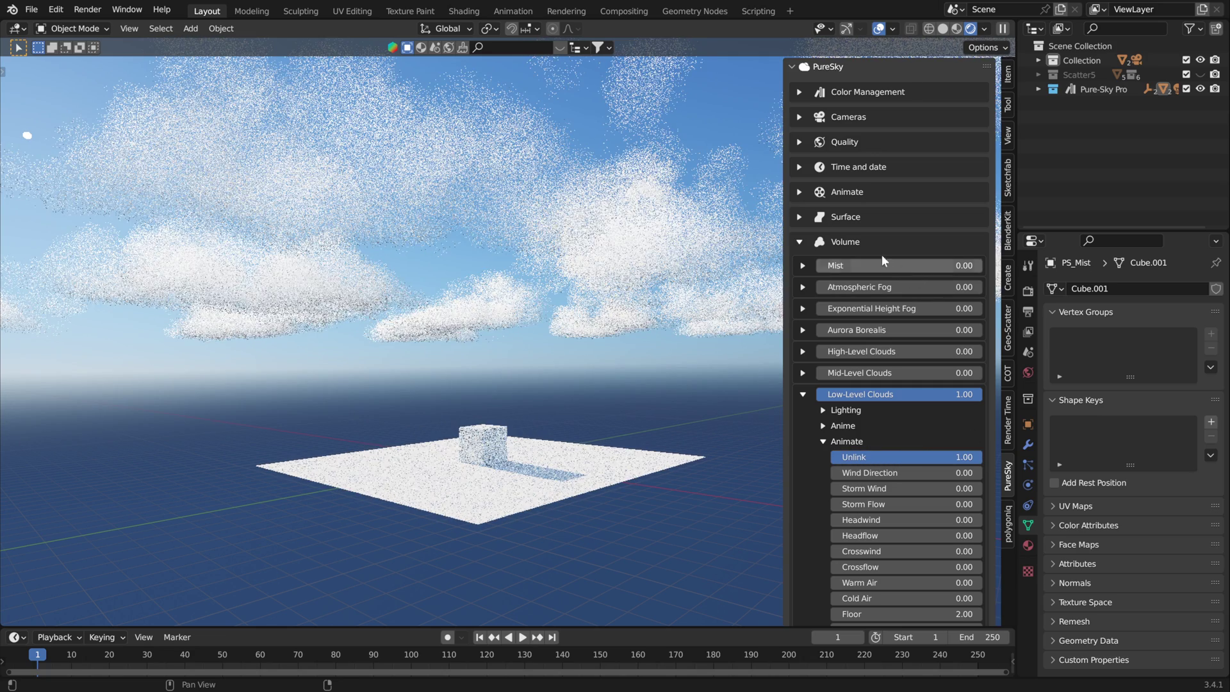
left_click(796, 192)
left_click(796, 191)
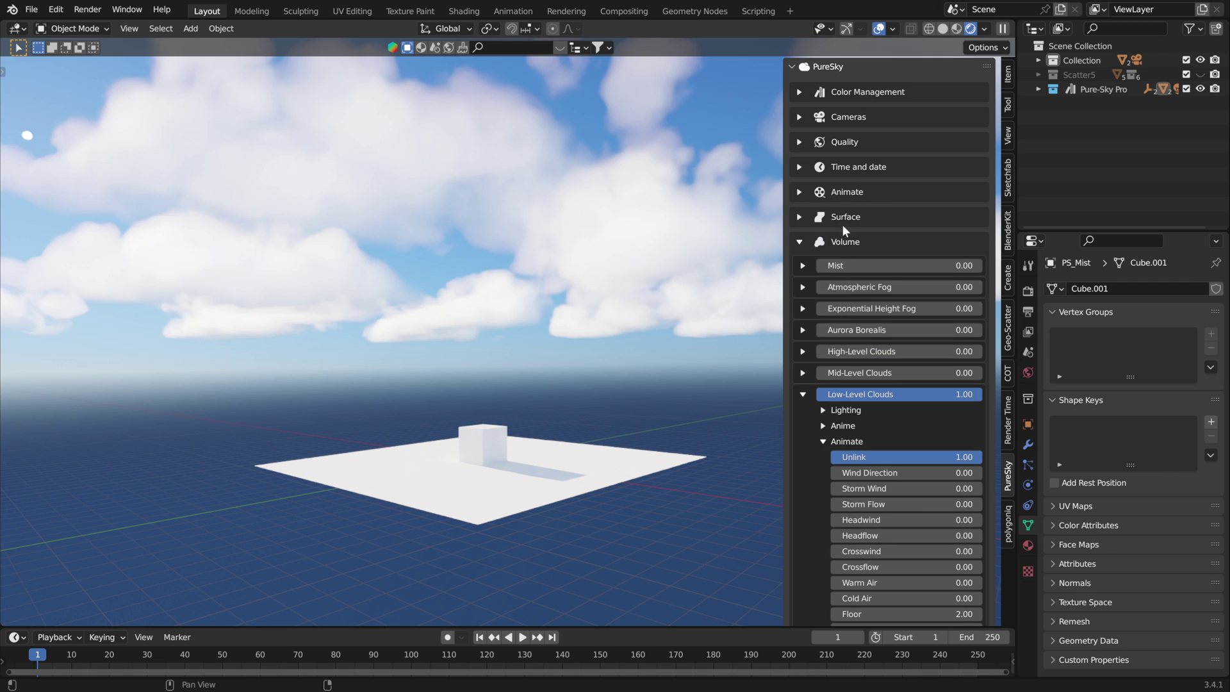
Step: Try out the Air Rise and Headwind values of the low-level clouds and restore Headwind to 0.00
scroll(817, 251, "down", 2)
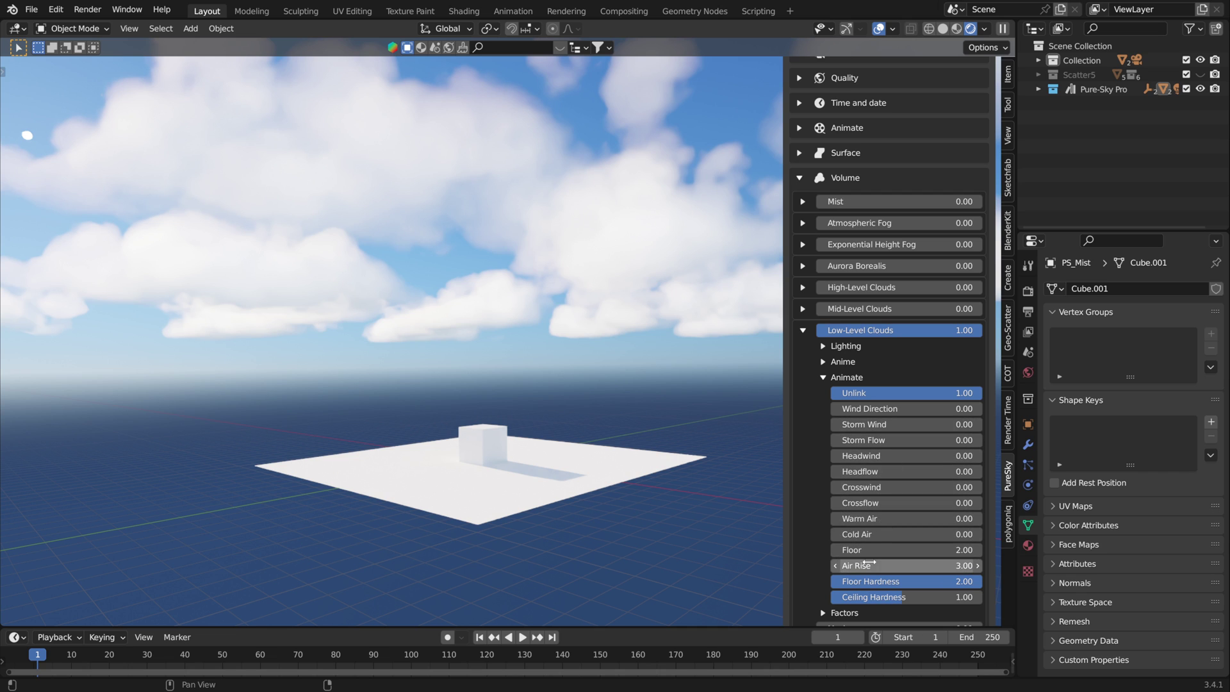
mouse_move(878, 566)
left_mouse_down()
mouse_move(942, 565)
mouse_move(877, 565)
left_mouse_up()
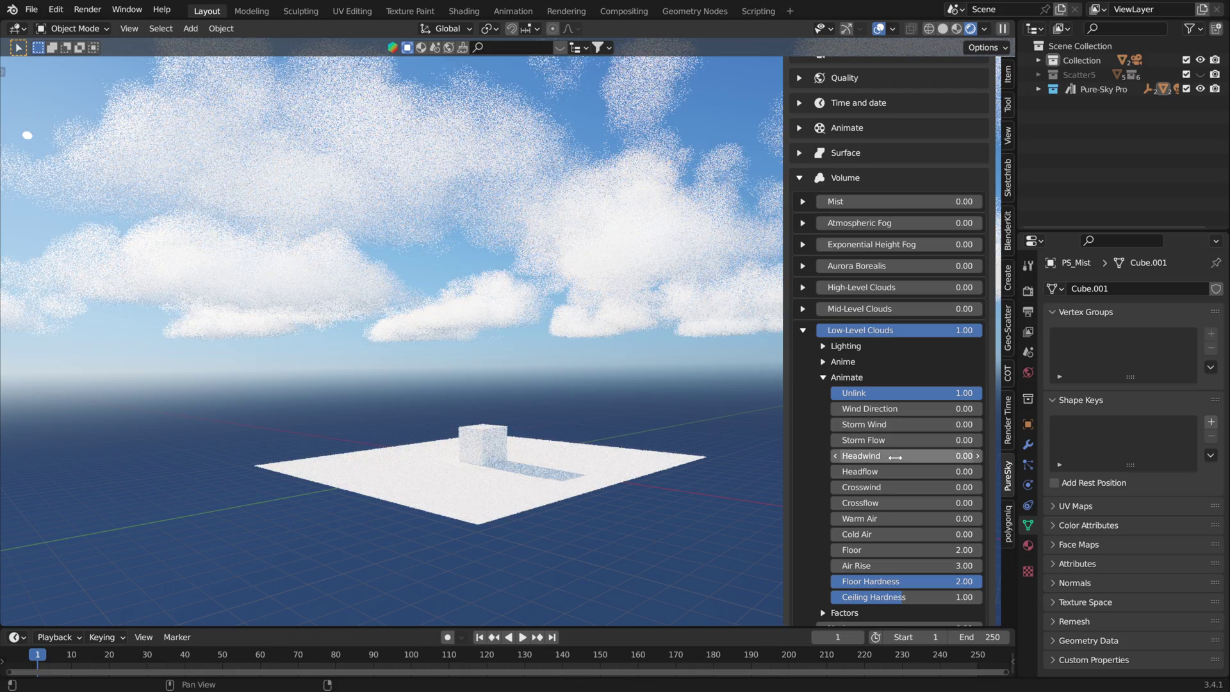
left_click_drag(896, 457, 971, 456)
key("BackSpace")
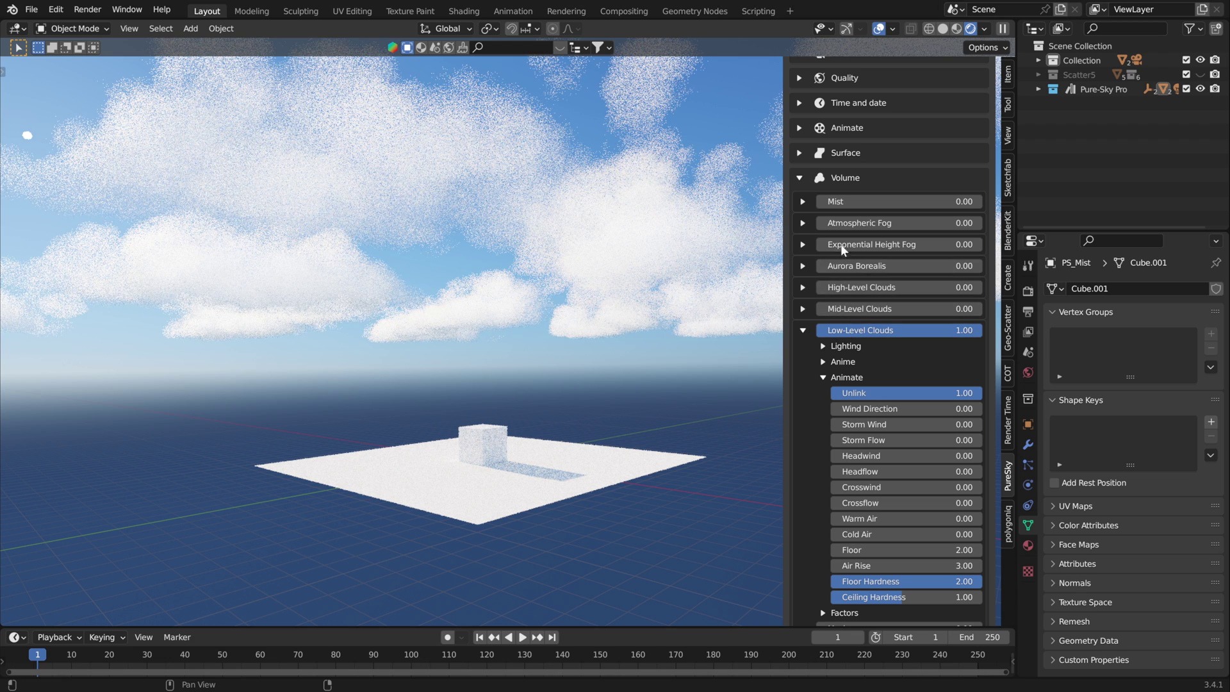
Step: Reopen the low-level clouds' animation settings and set Unlink back to 0.00
left_click(802, 330)
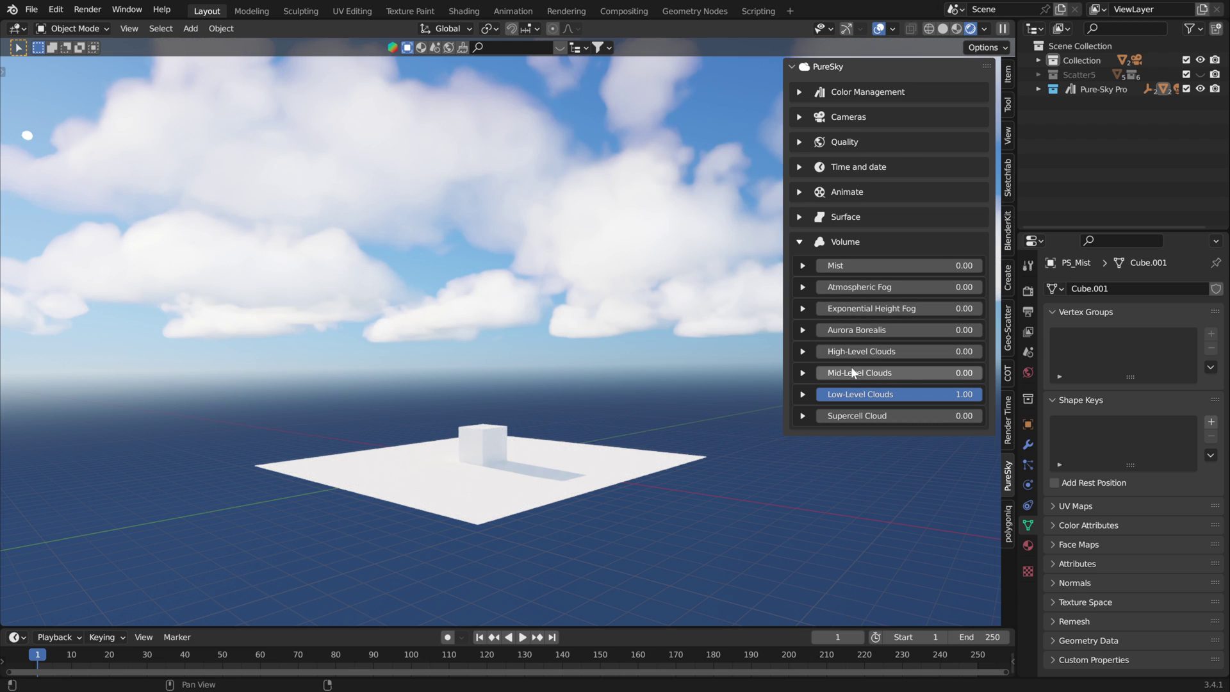
left_click(802, 394)
scroll(867, 409, "down", 2)
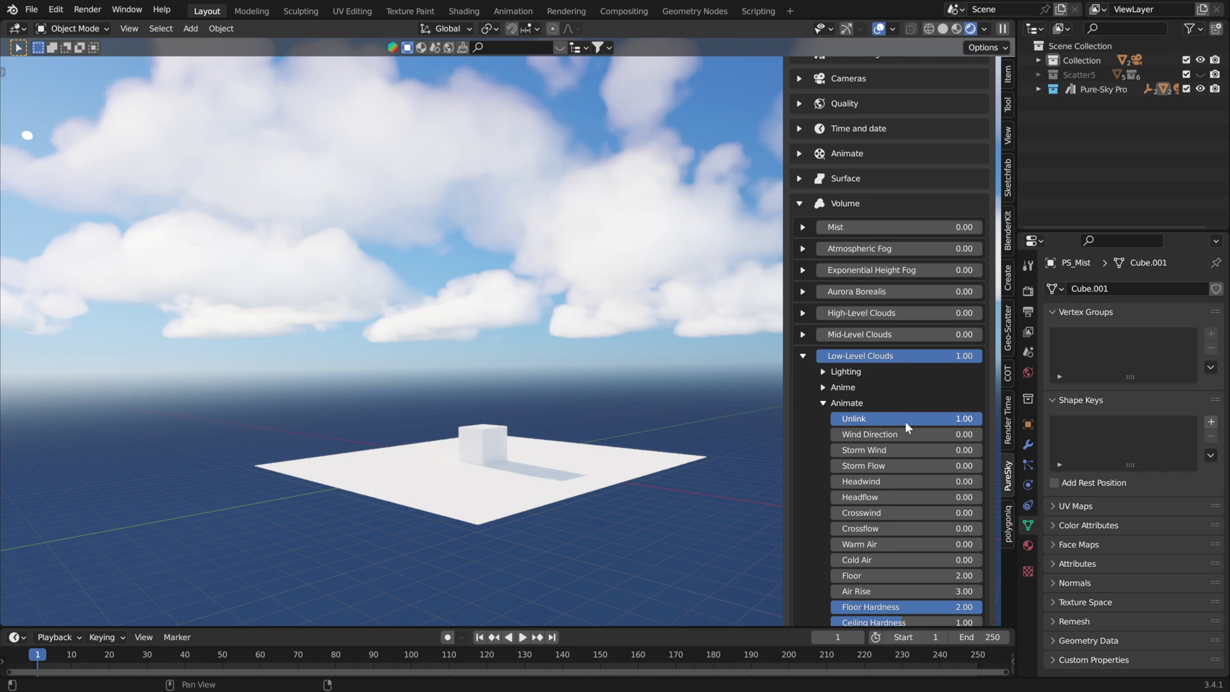
left_click_drag(906, 421, 828, 418)
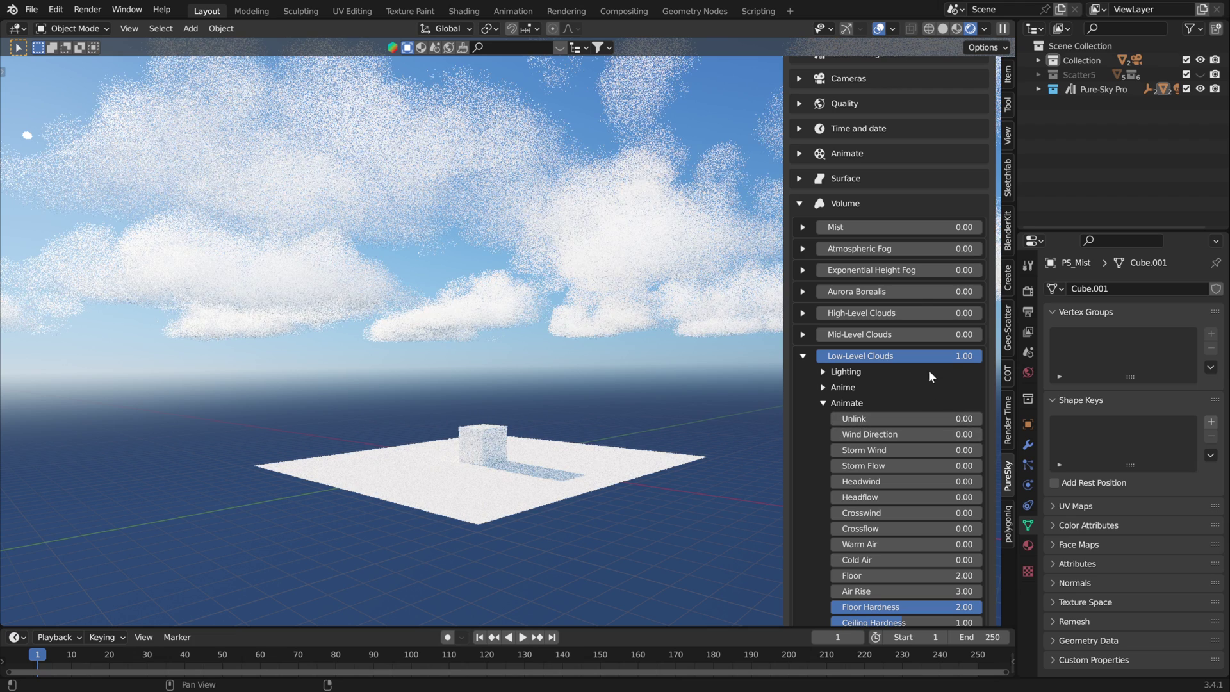
Step: Check the general Animate section, and collapse the low-level clouds' settings and the Volume section
scroll(868, 247, "up", 1)
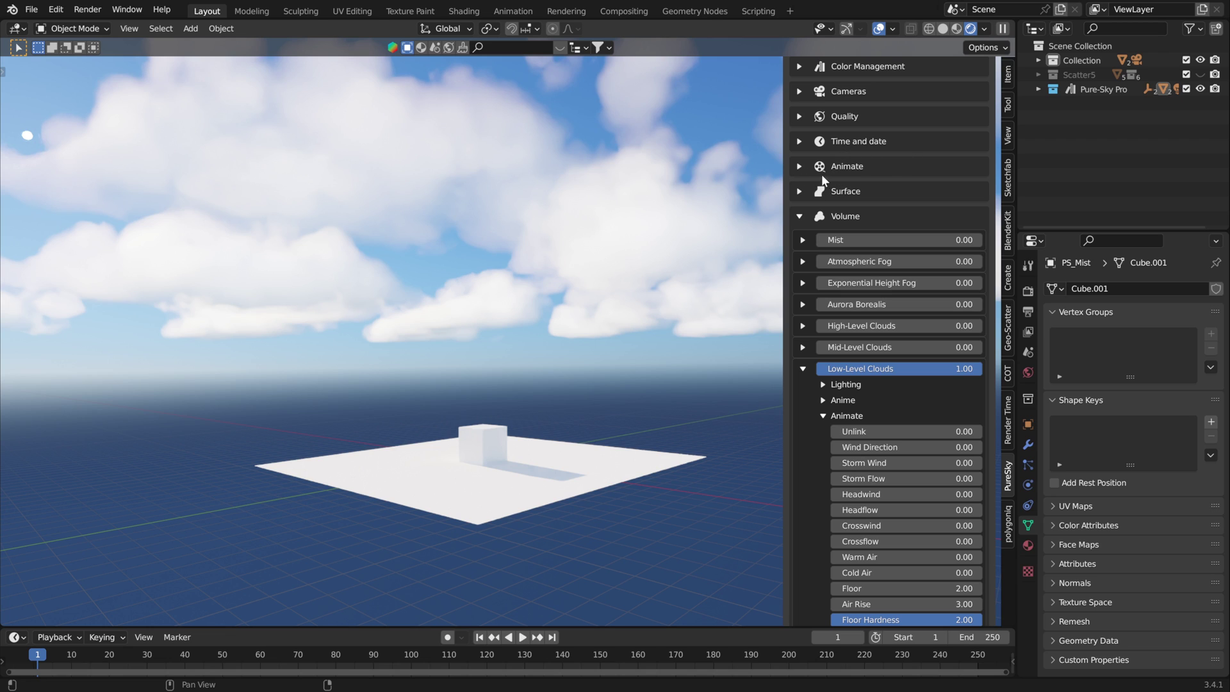
left_click(795, 166)
left_click(798, 166)
scroll(879, 468, "down", 3)
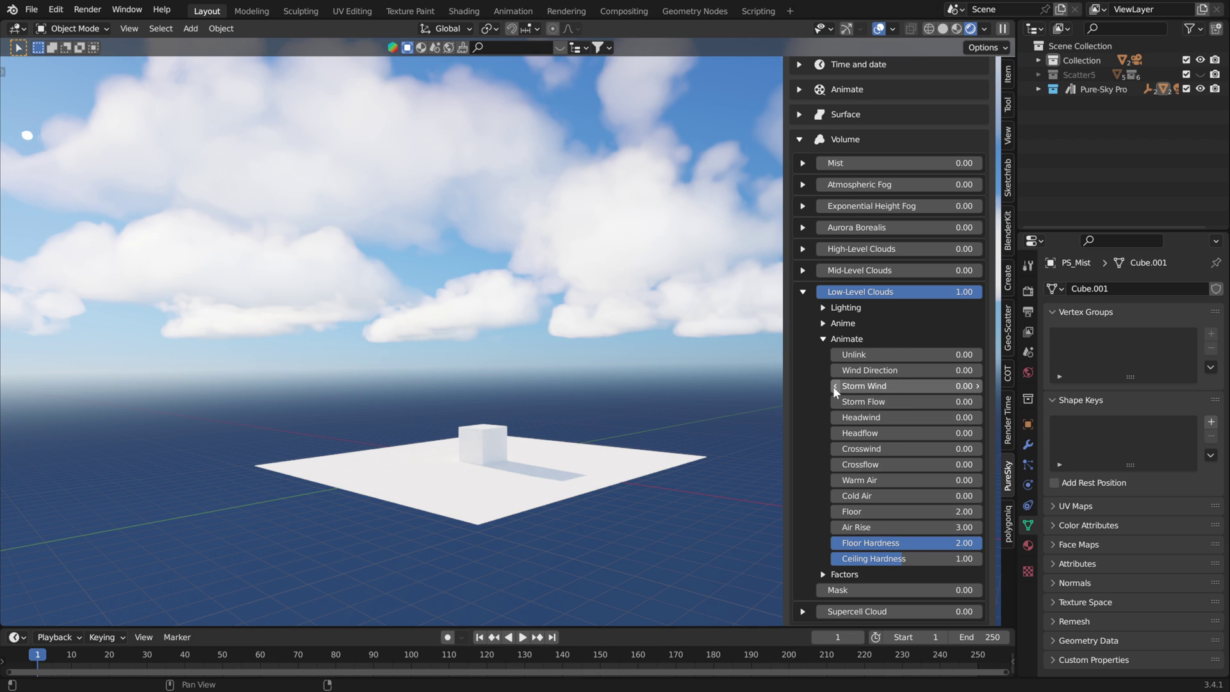
left_click(822, 339)
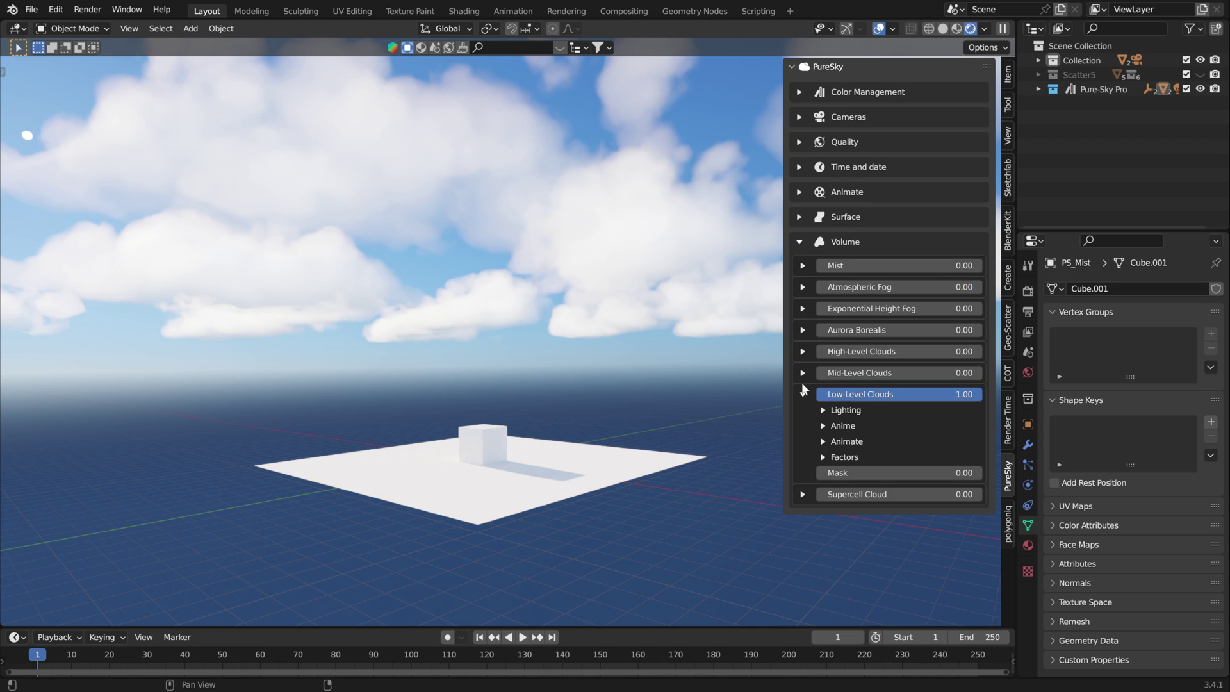
left_click(802, 395)
left_click(807, 244)
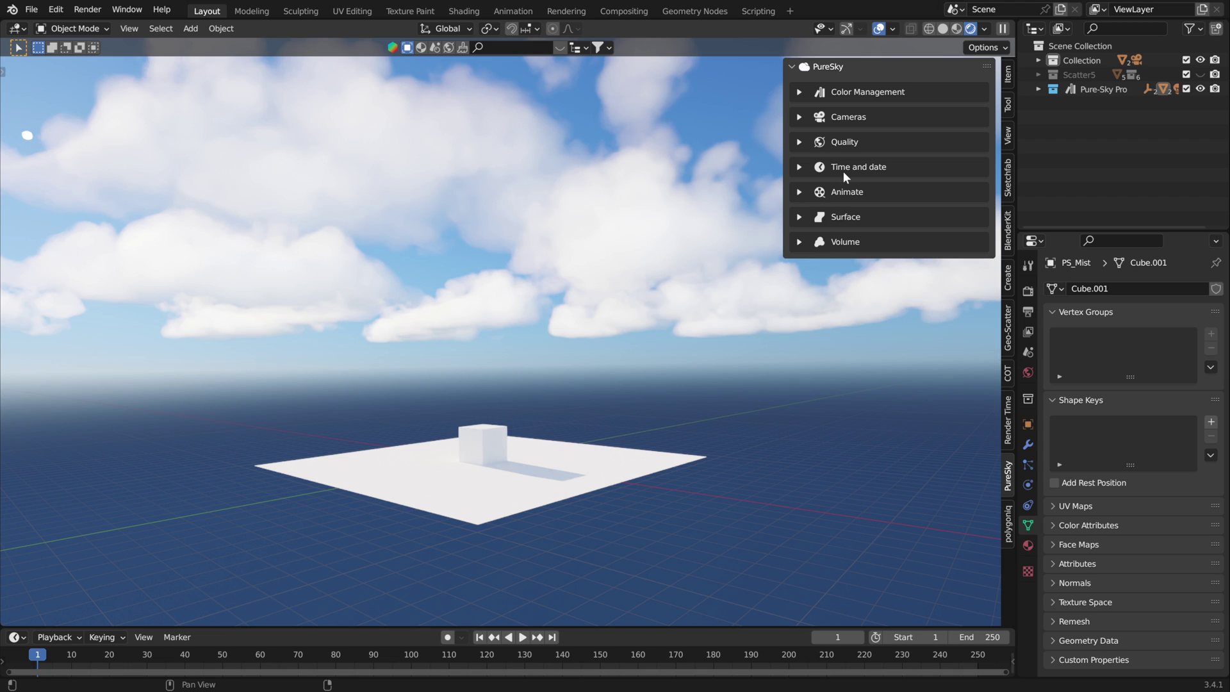
Step: Review the Color Management settings, including Gamma, and the Quality section, leaving both collapsed
left_click(800, 94)
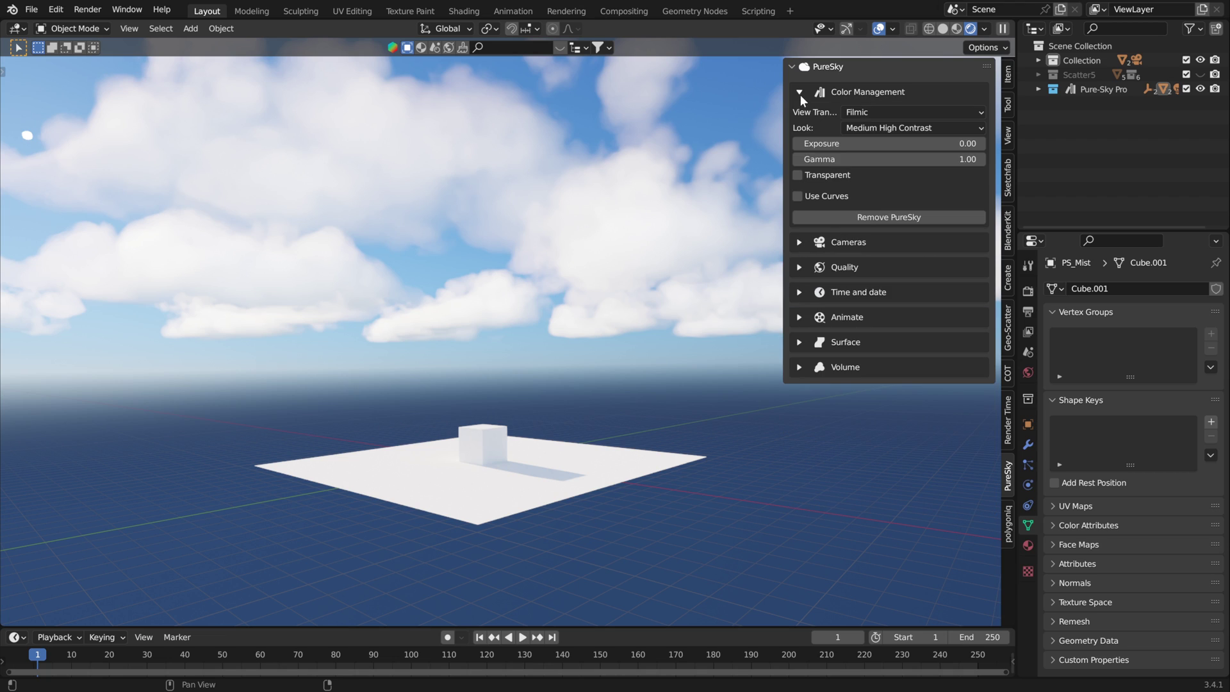
left_click_drag(921, 158, 893, 158)
right_click(920, 159)
scroll(444, 379, "up", 2)
left_click(801, 269)
left_click(802, 273)
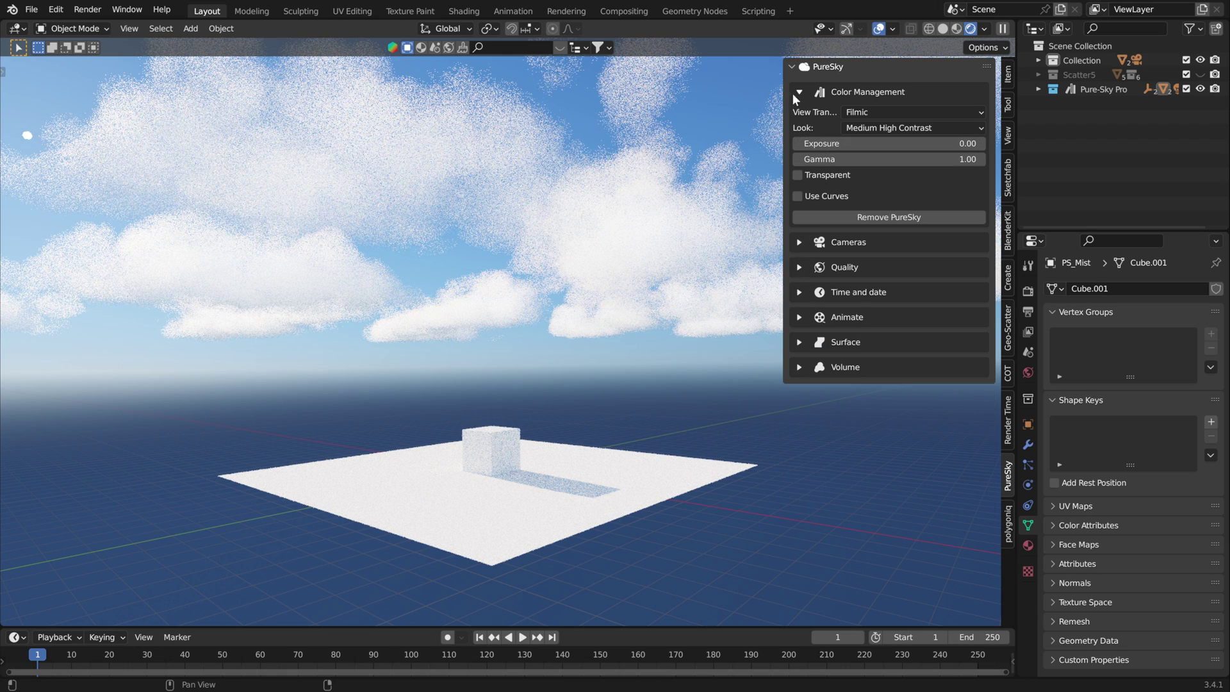
left_click(797, 92)
Step: Expand the Volume section and hide the collection holding the cube and plane
left_click(797, 243)
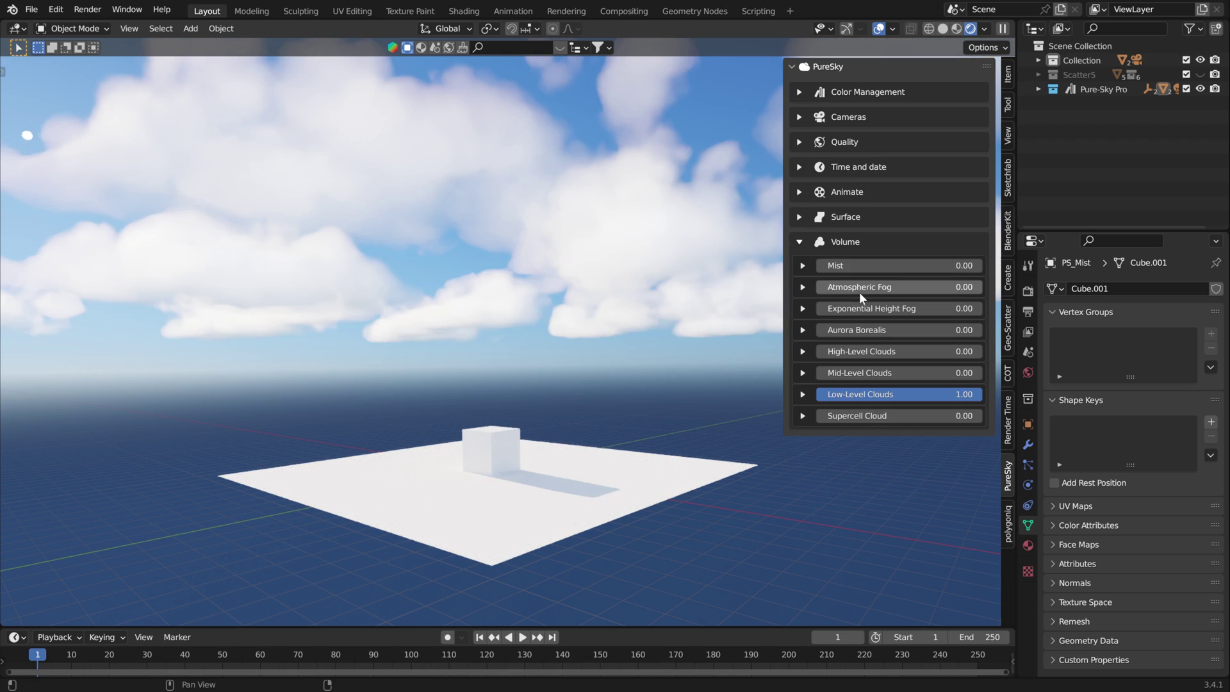
key("Return")
left_click(799, 143)
left_click(823, 142)
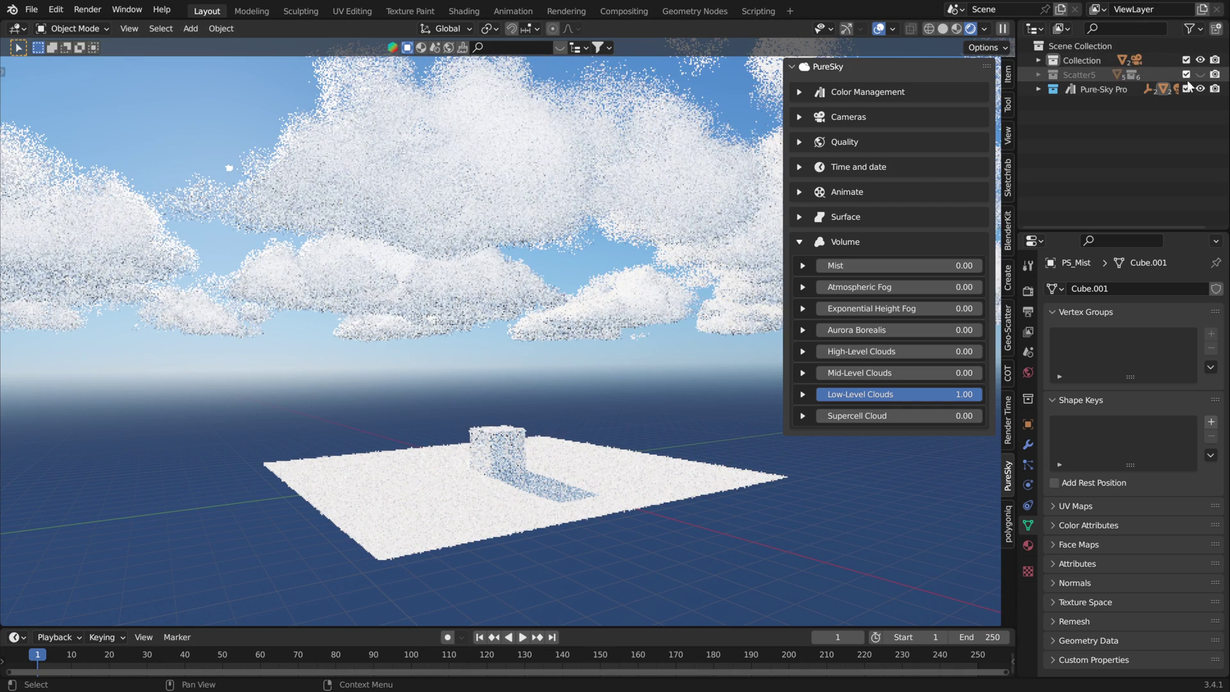
left_click(1199, 59)
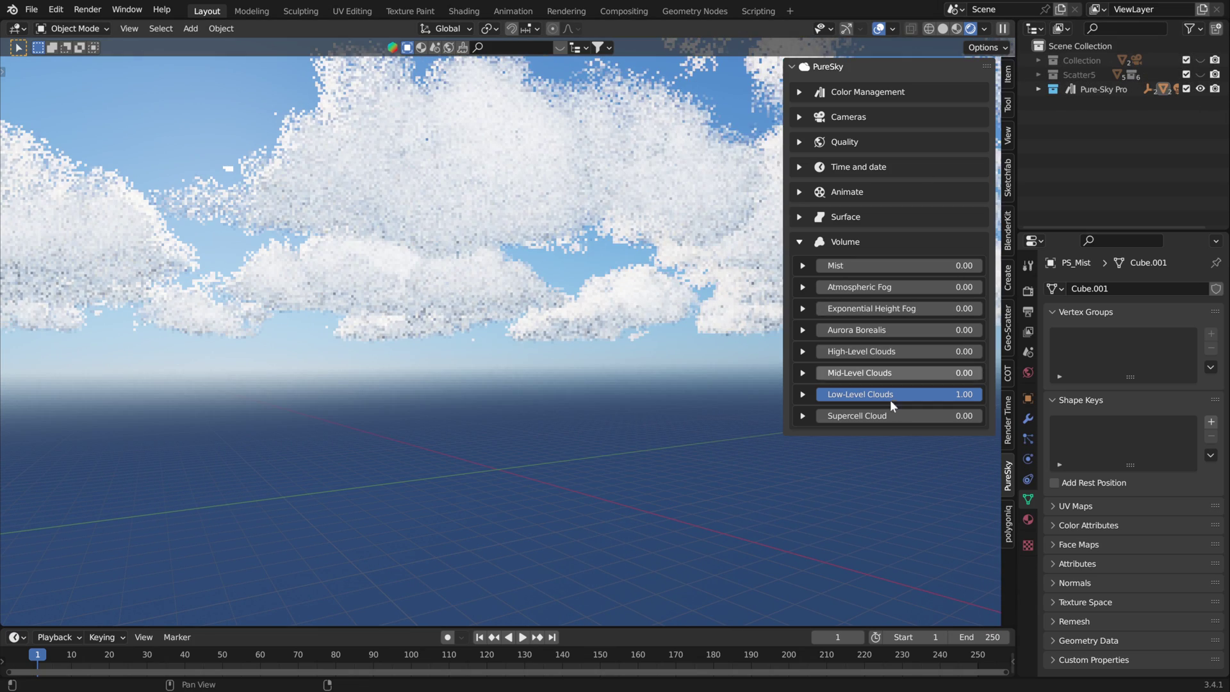
Step: Set Atmospheric Fog to 1.00 and its God Rays to 0.30
left_click(827, 287)
left_click(803, 287)
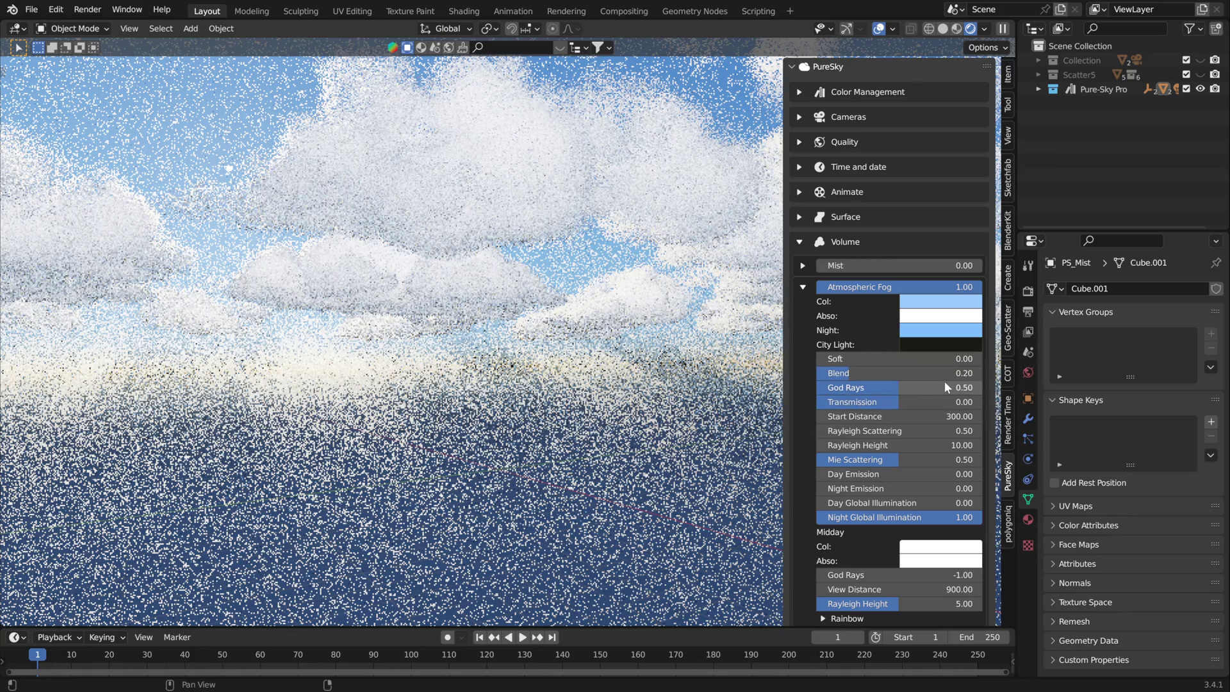
left_click(945, 382)
key("BackSpace")
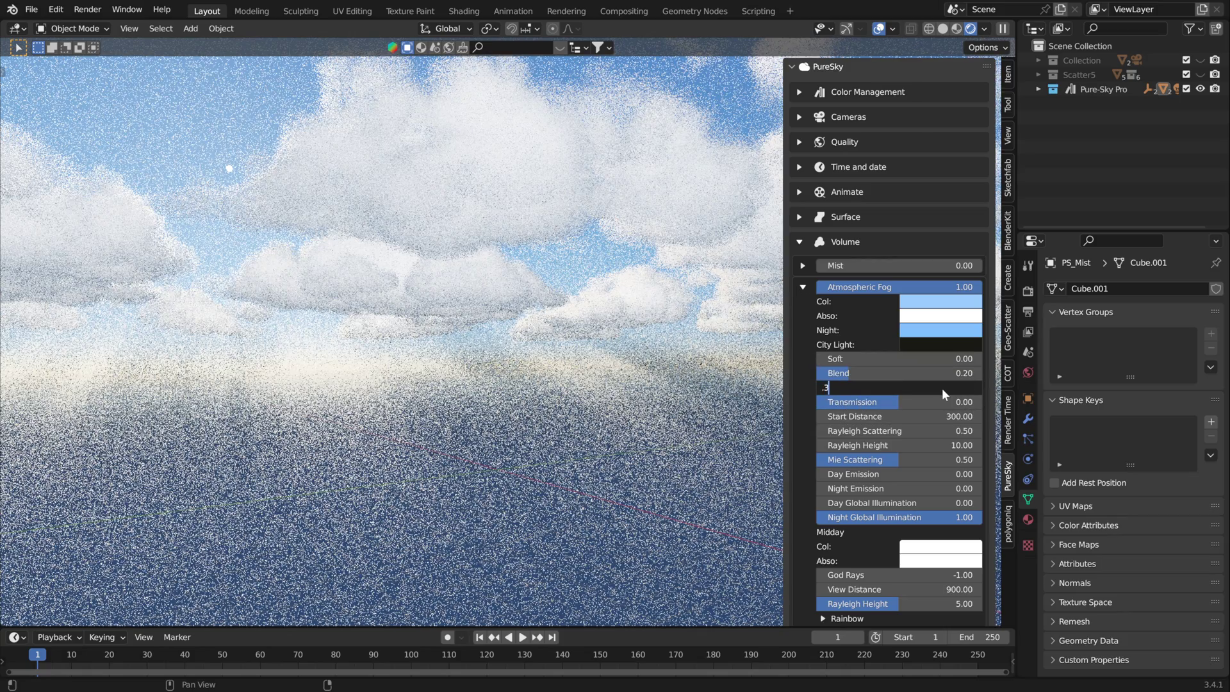
key("Return")
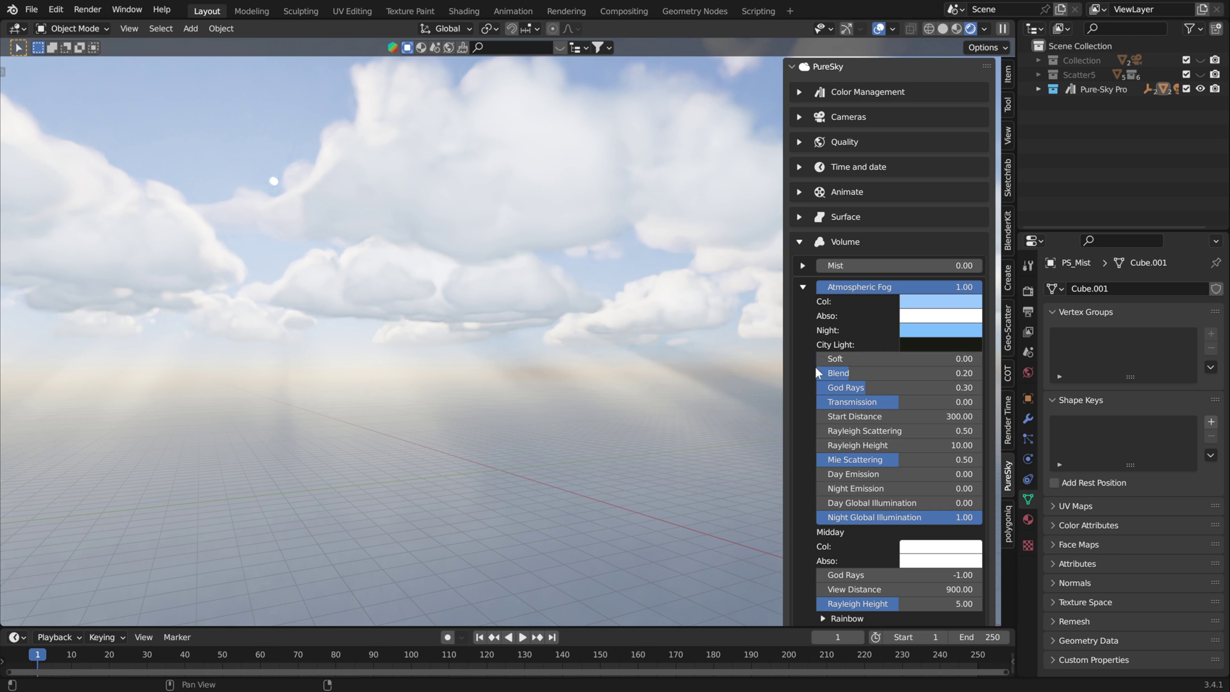
Step: Set Atmospheric Fog and Low-Level Clouds to 0.00 and collapse the Volume section
left_click(801, 285)
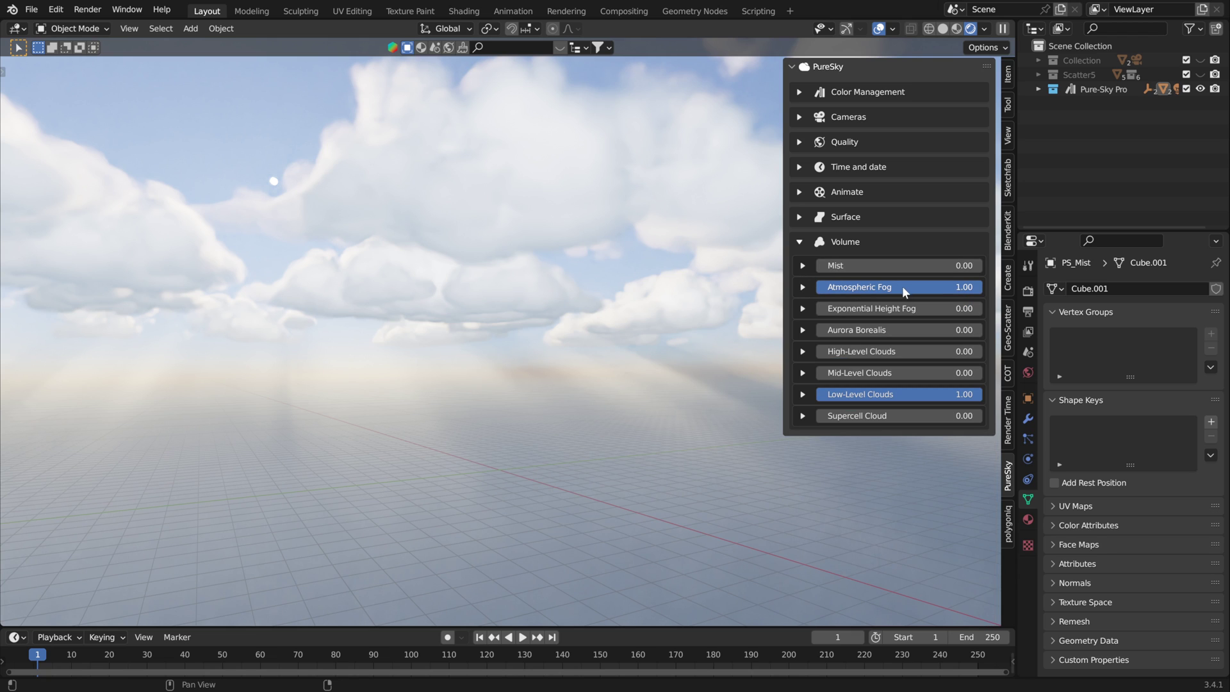
left_click_drag(951, 287, 816, 287)
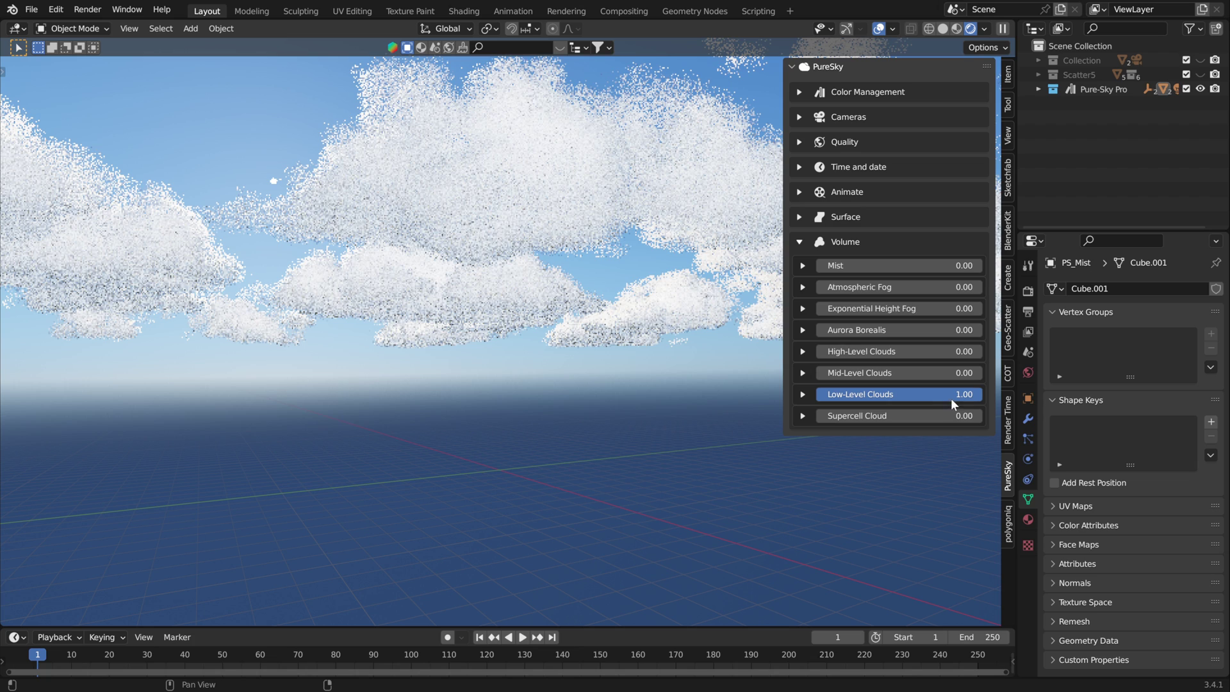
left_click_drag(951, 397, 816, 397)
left_click(800, 242)
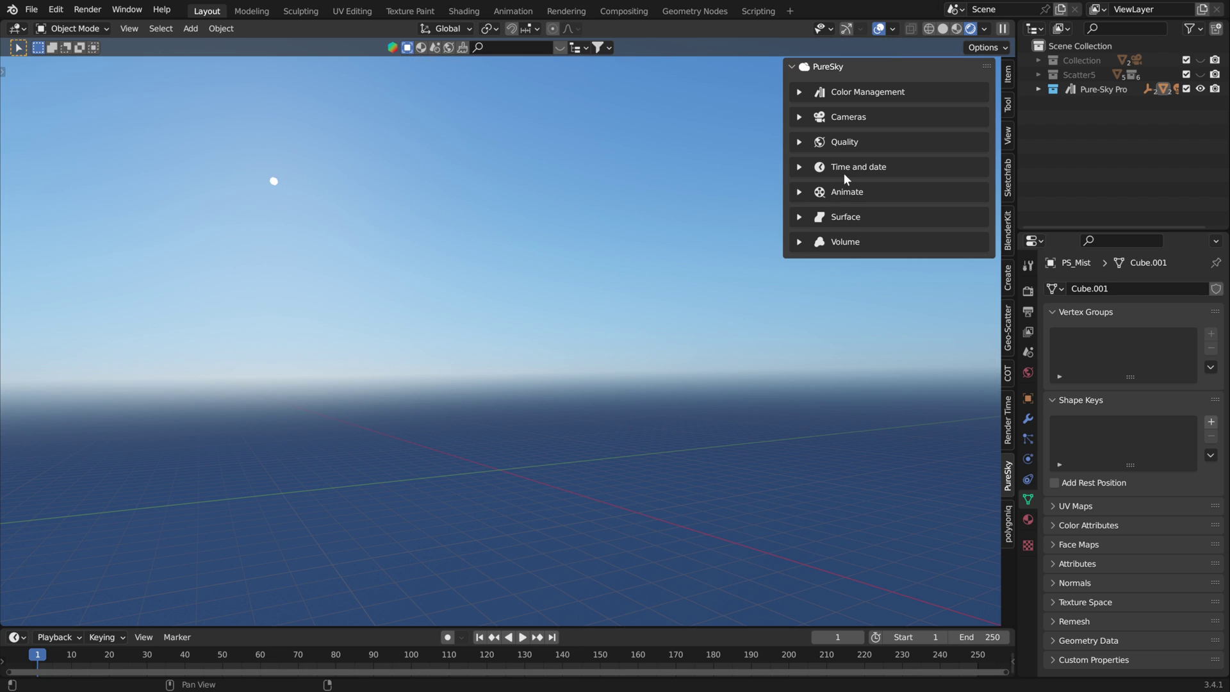